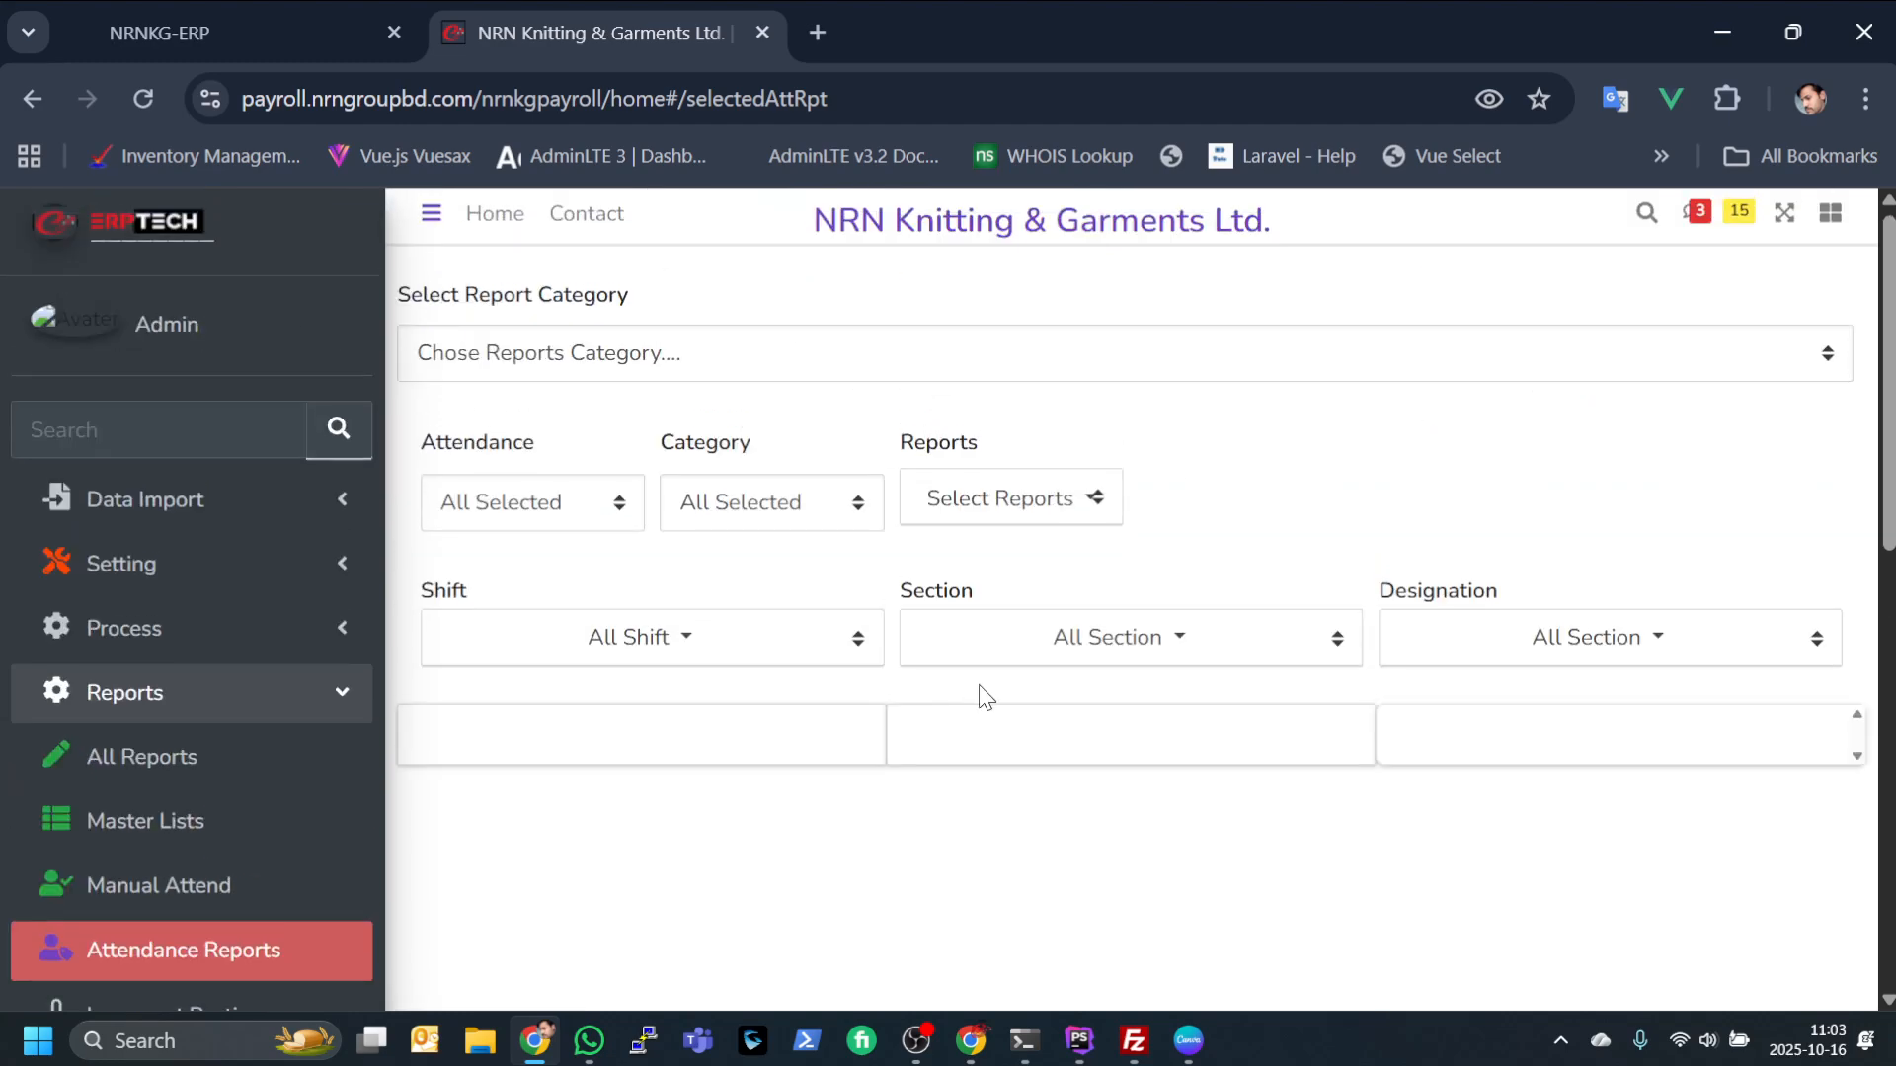
Choose Summary Reports as the report category and set the date range from 2025-10-01 to 2025-10-16
click(1017, 363)
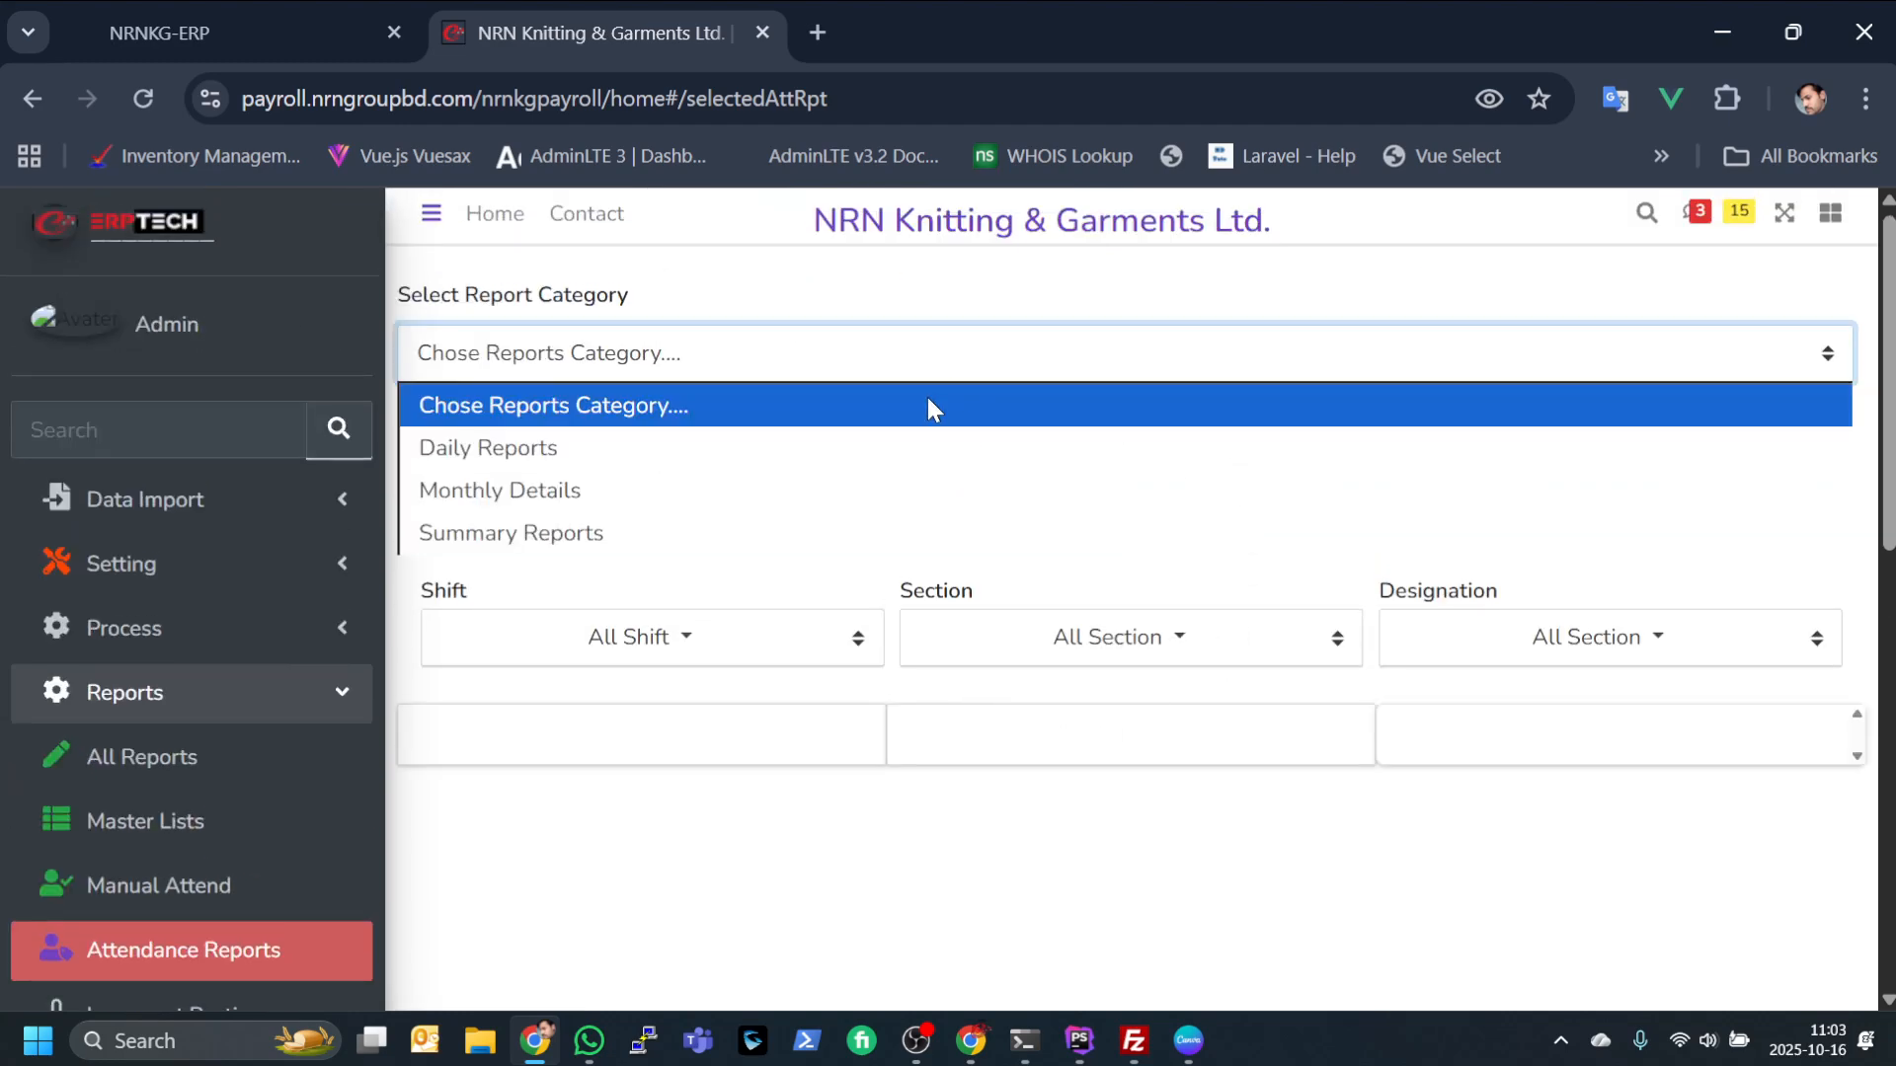
click(656, 549)
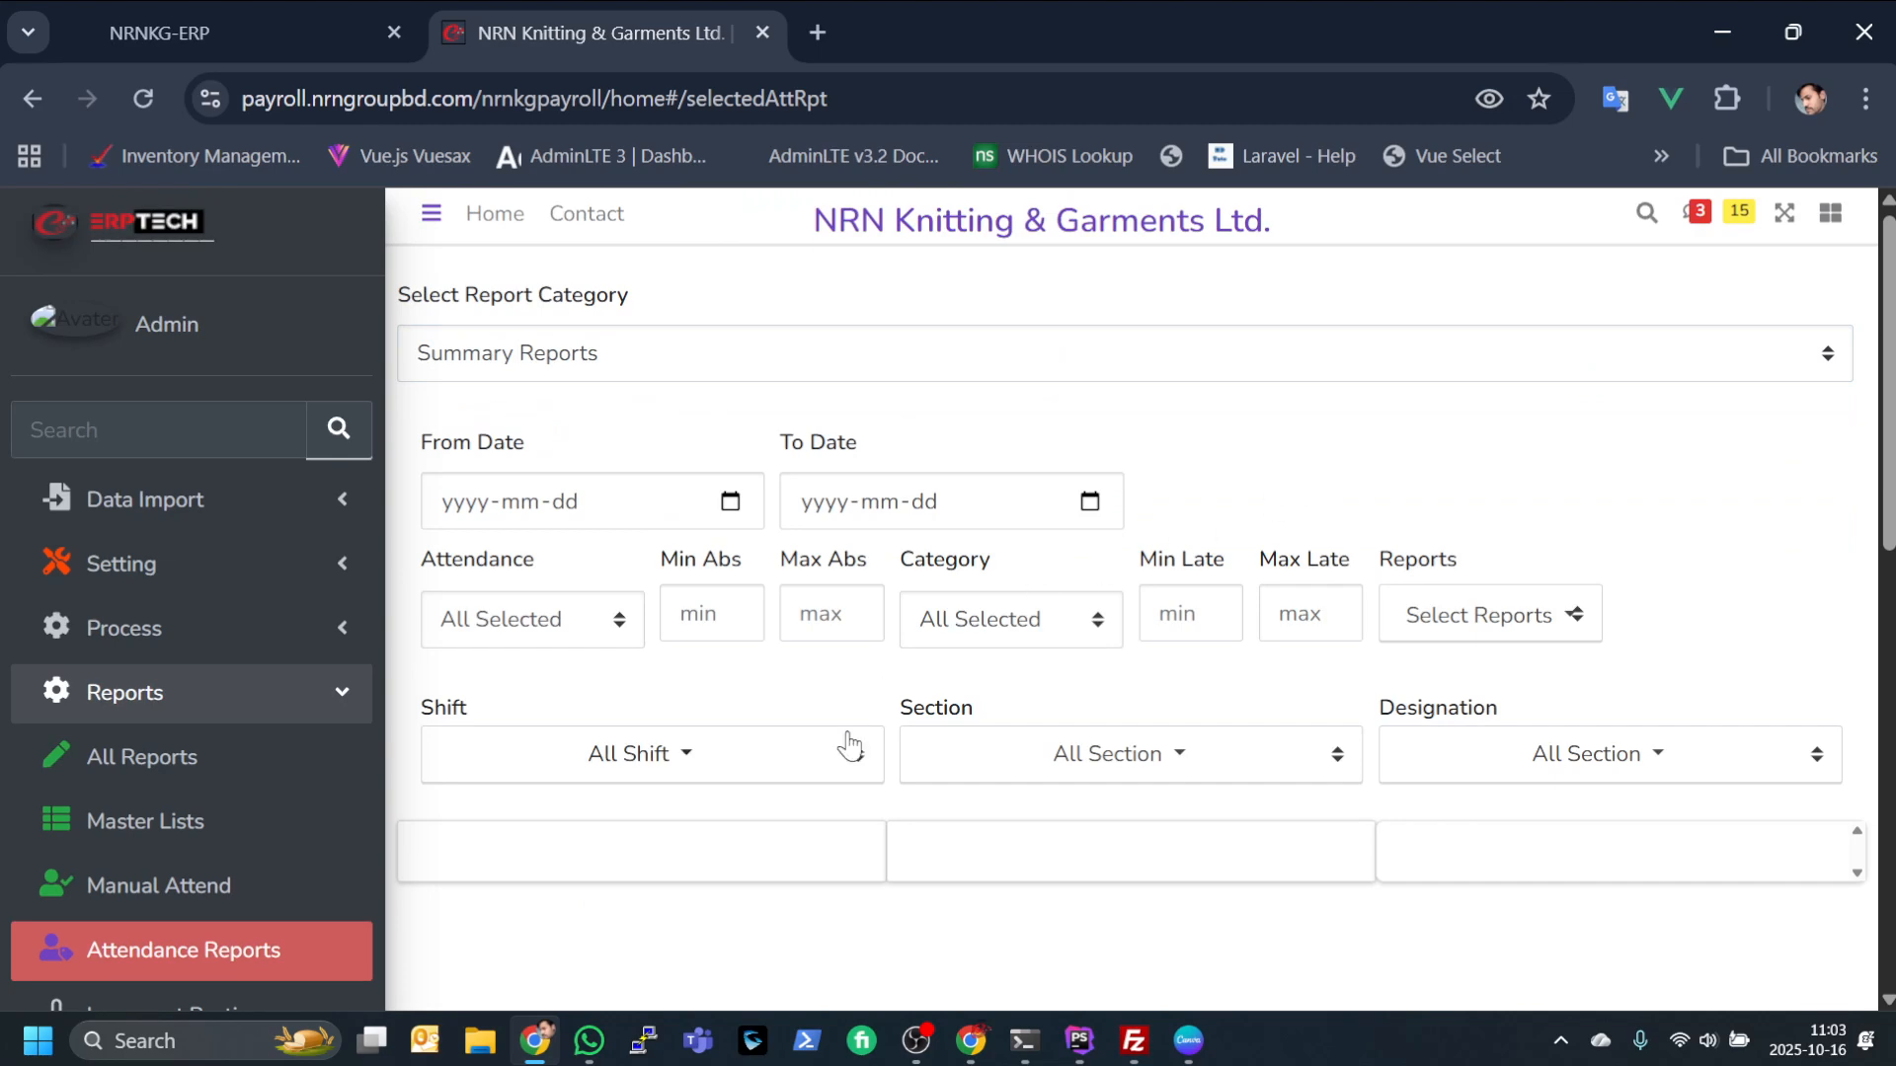
click(730, 504)
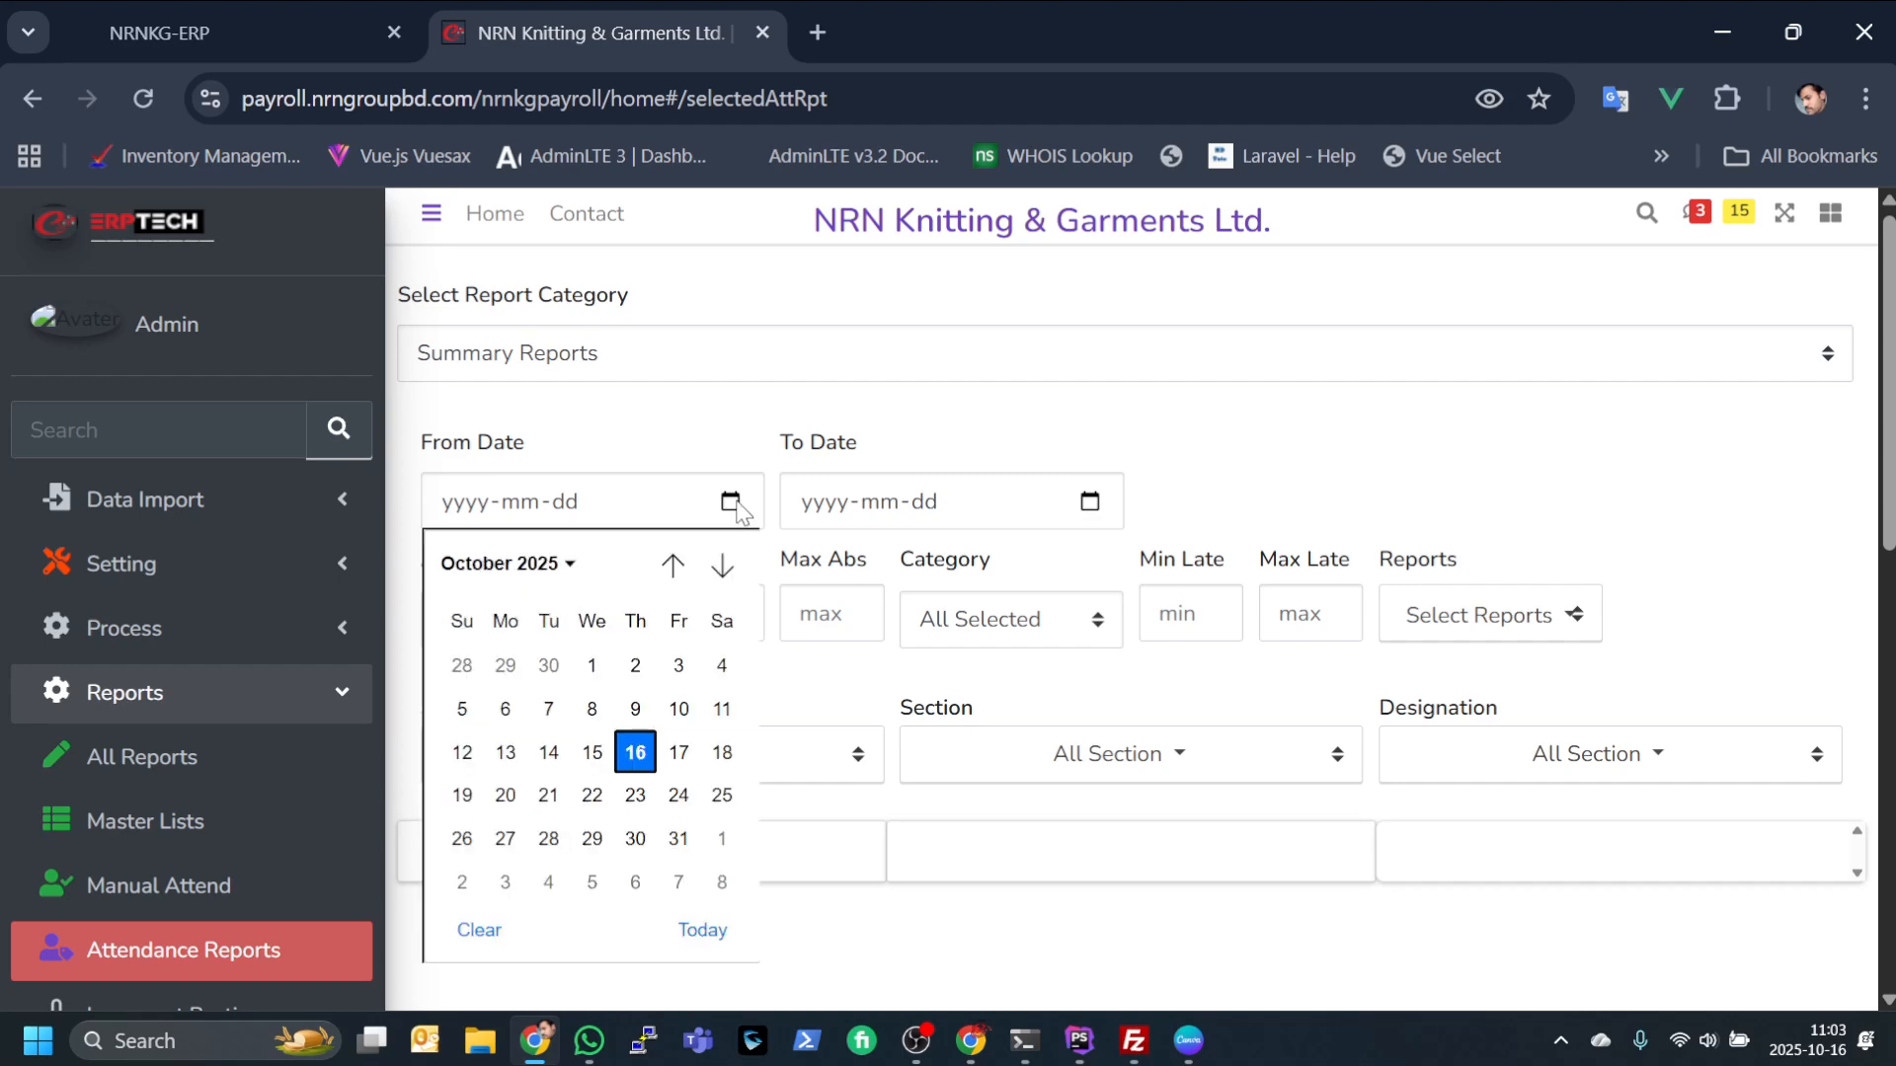
click(592, 668)
click(1089, 504)
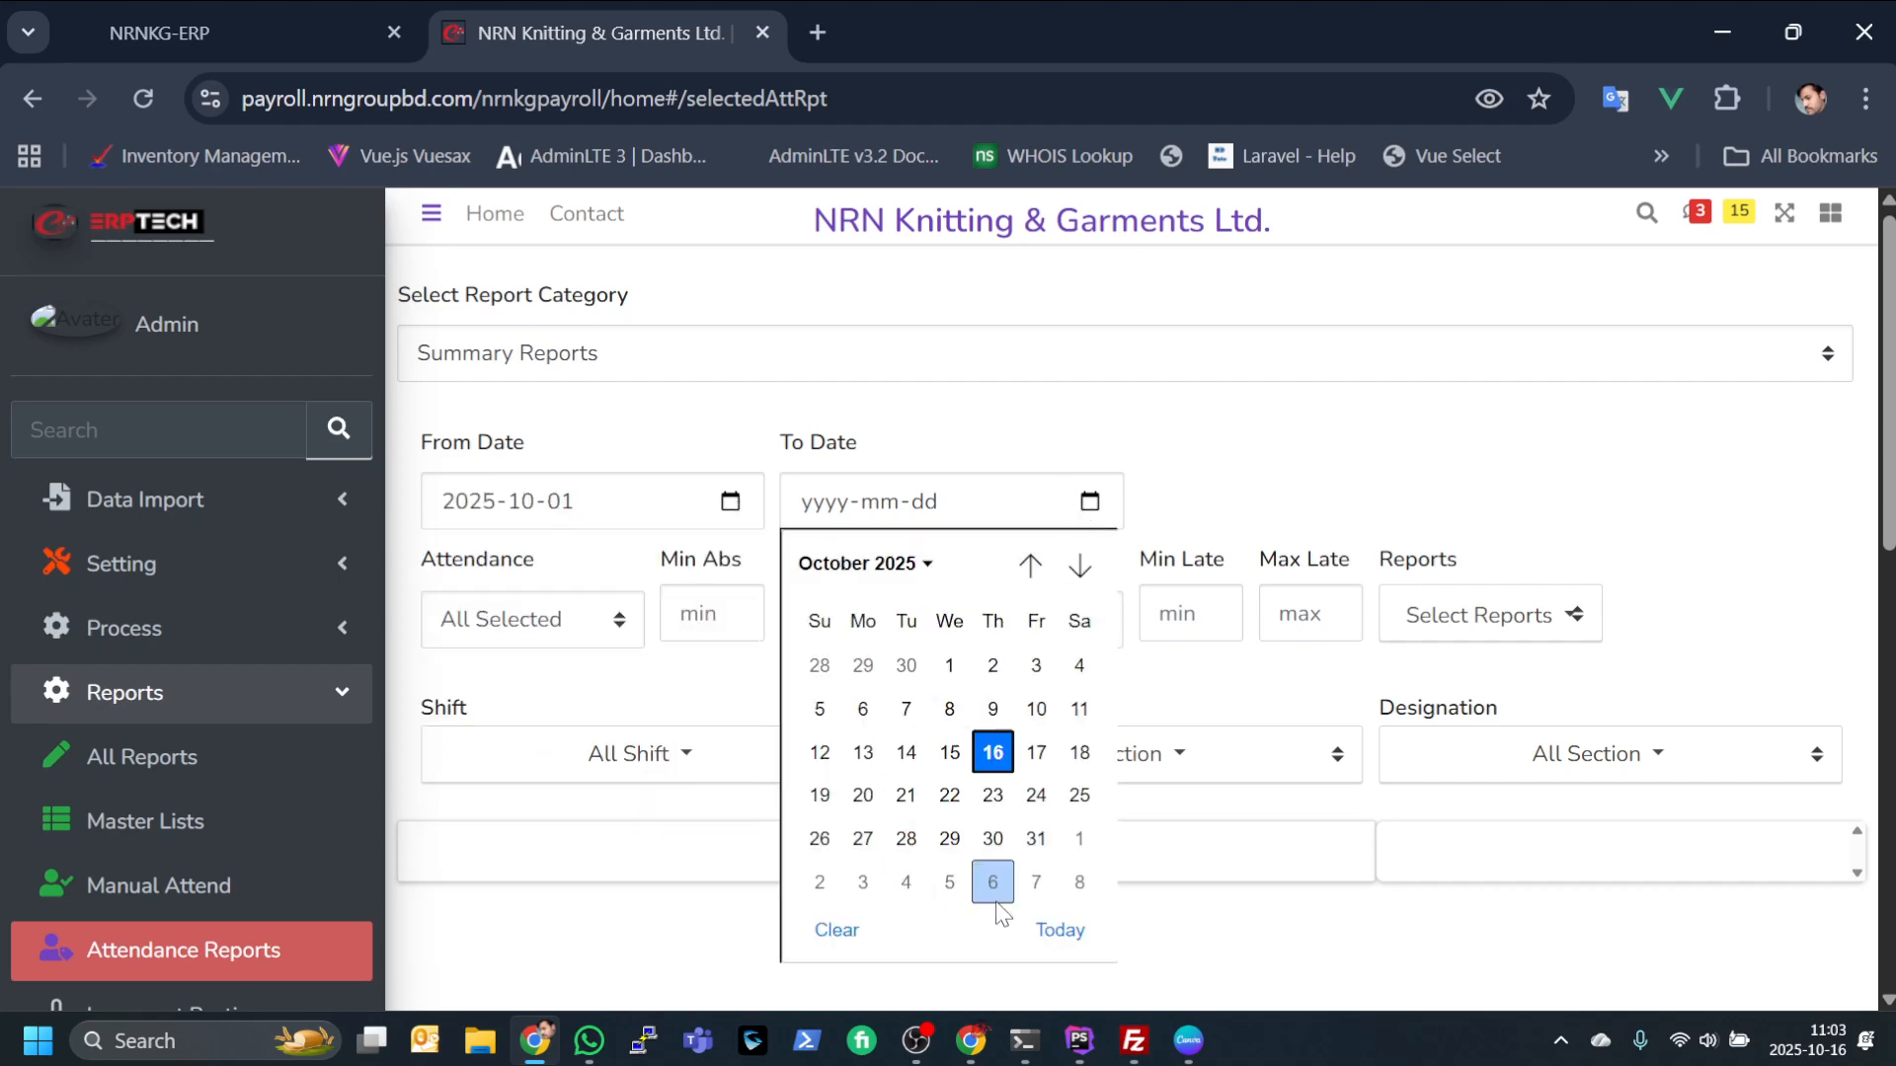
click(1059, 930)
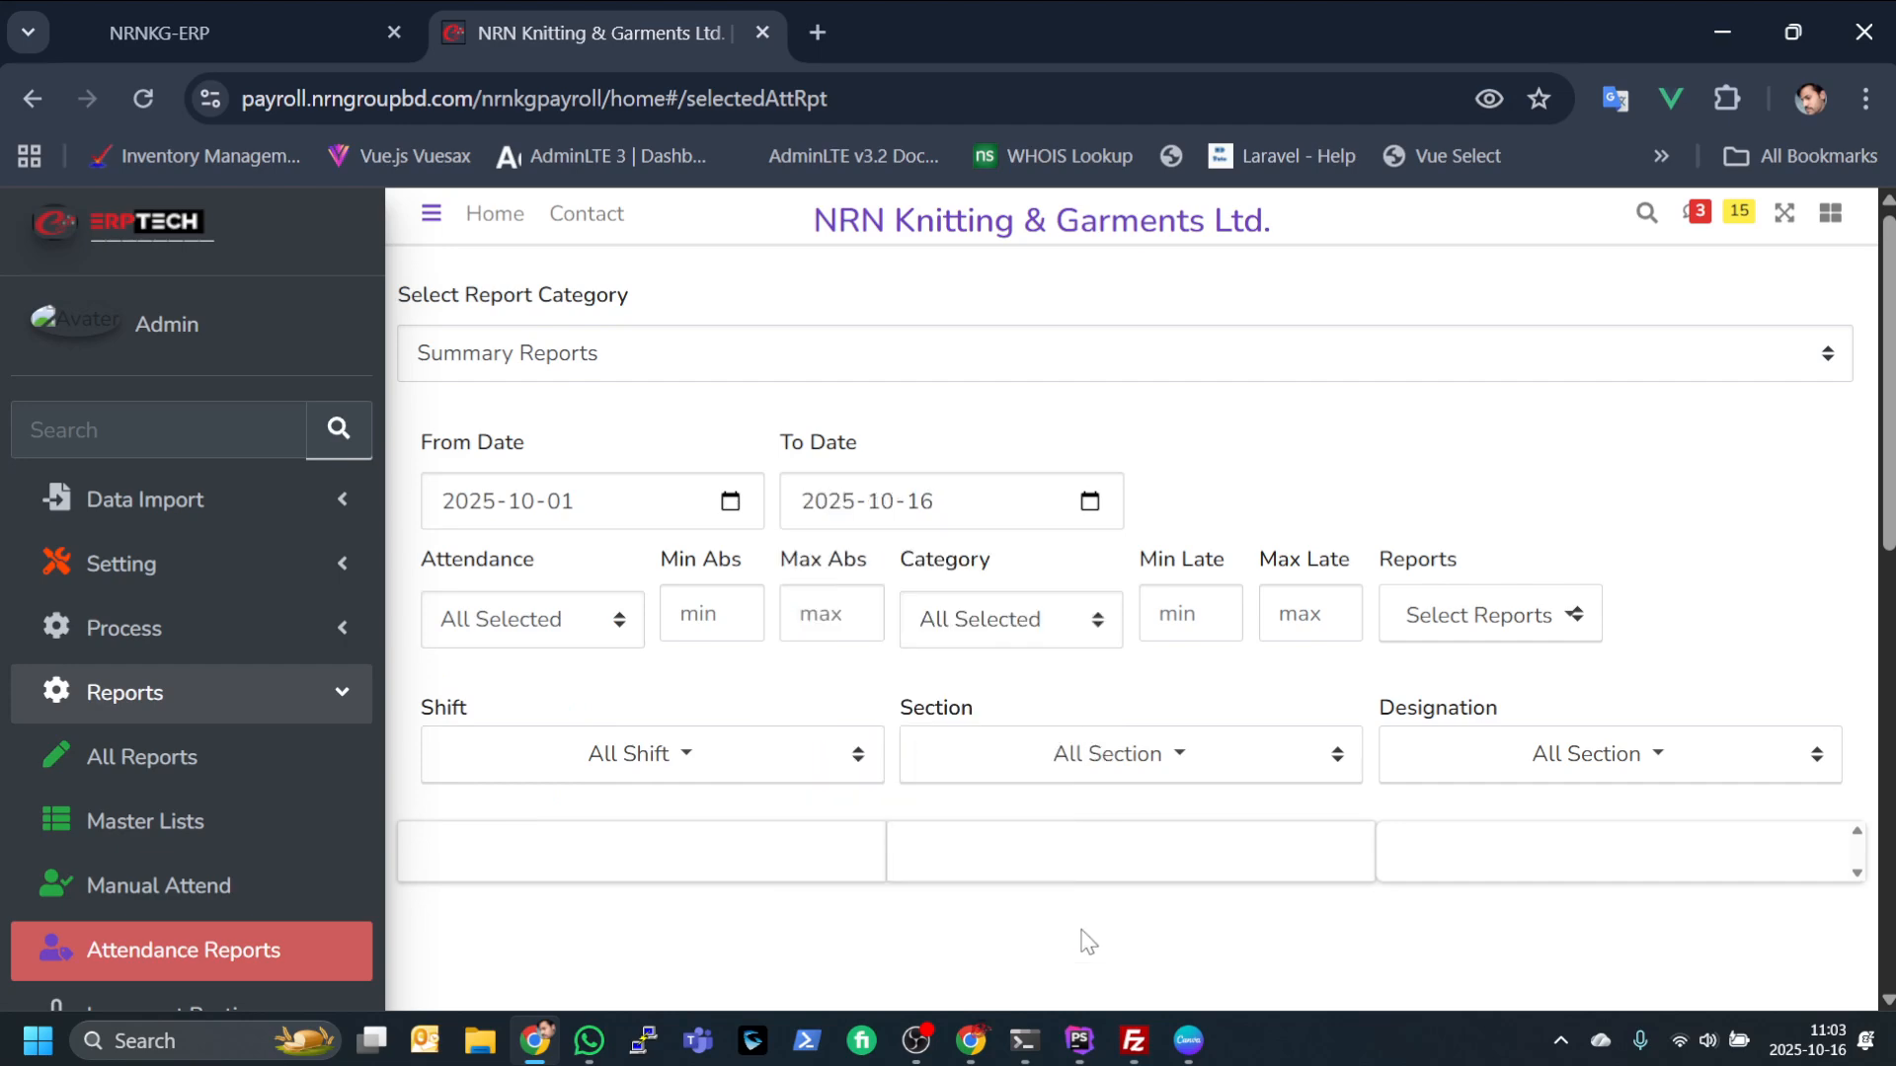
Set the employee category to Worker, leaving Attendance at All Selected, and open the summary report
click(532, 623)
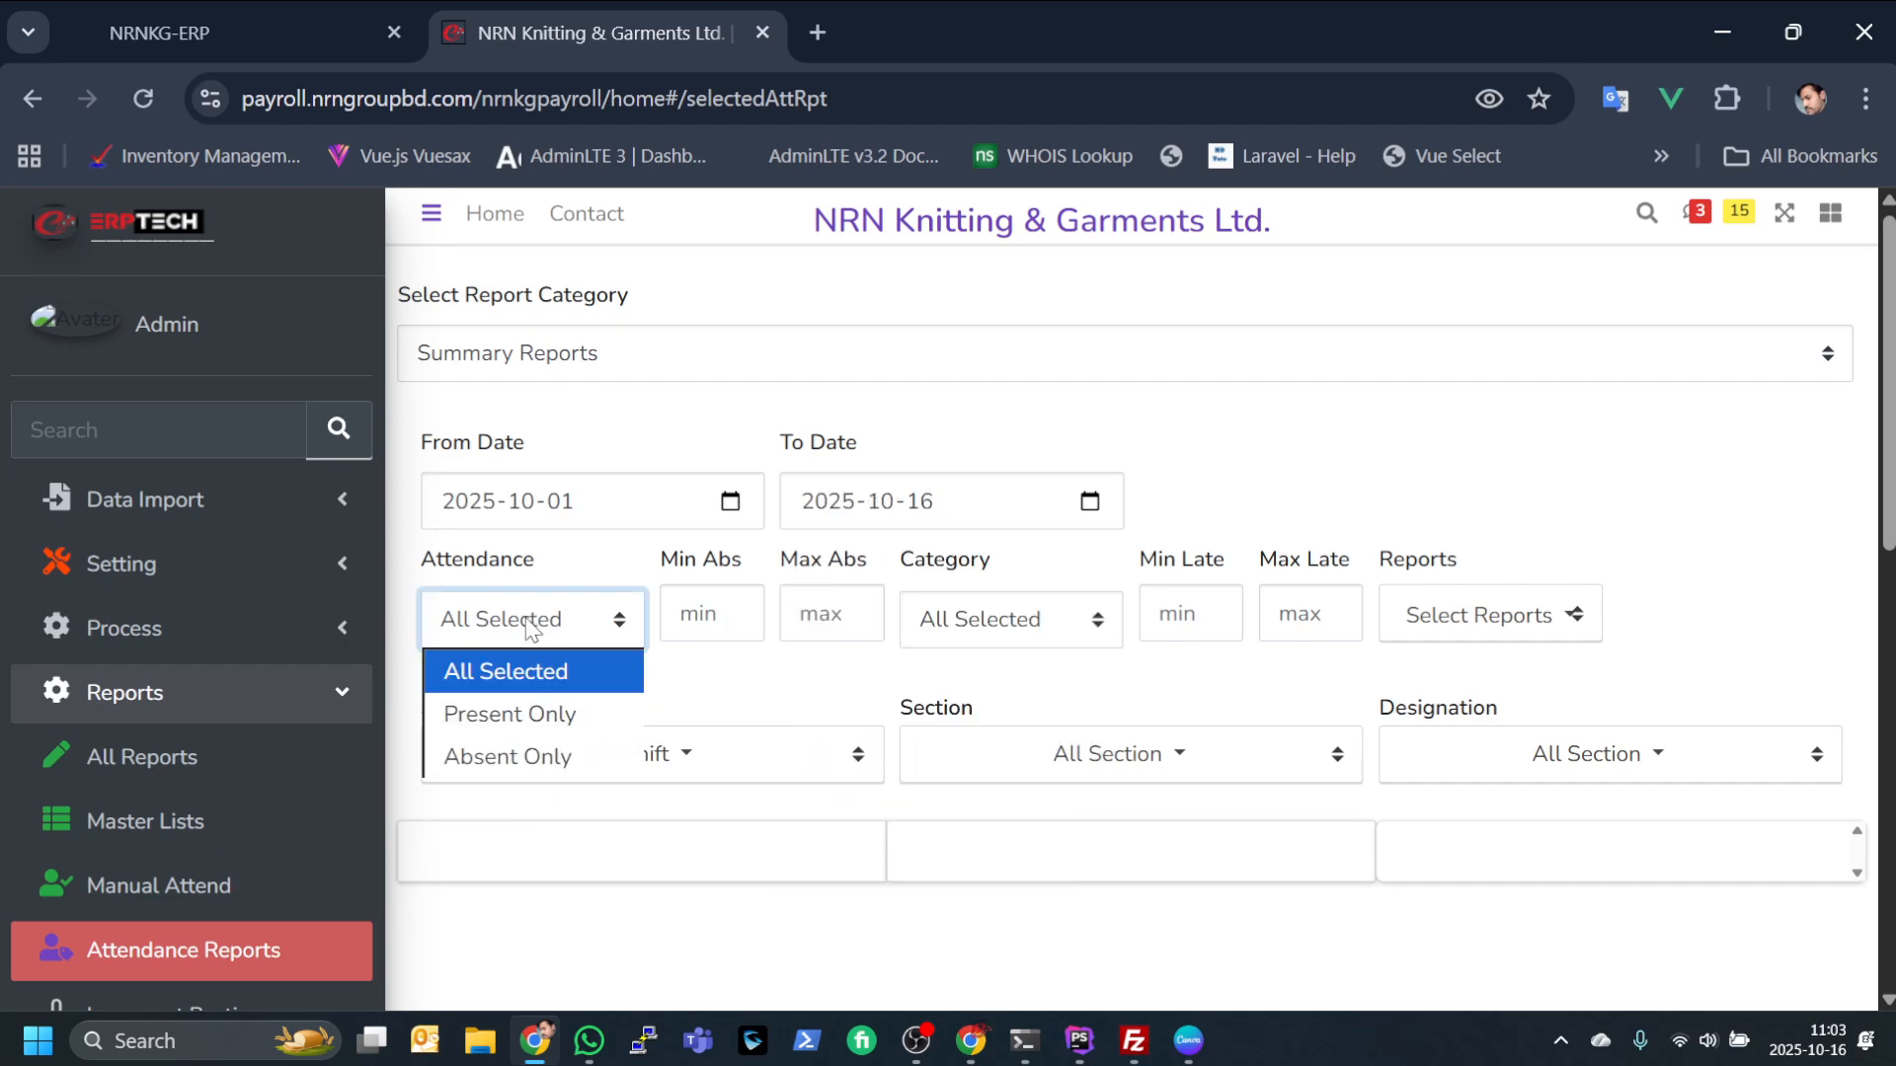
click(1314, 454)
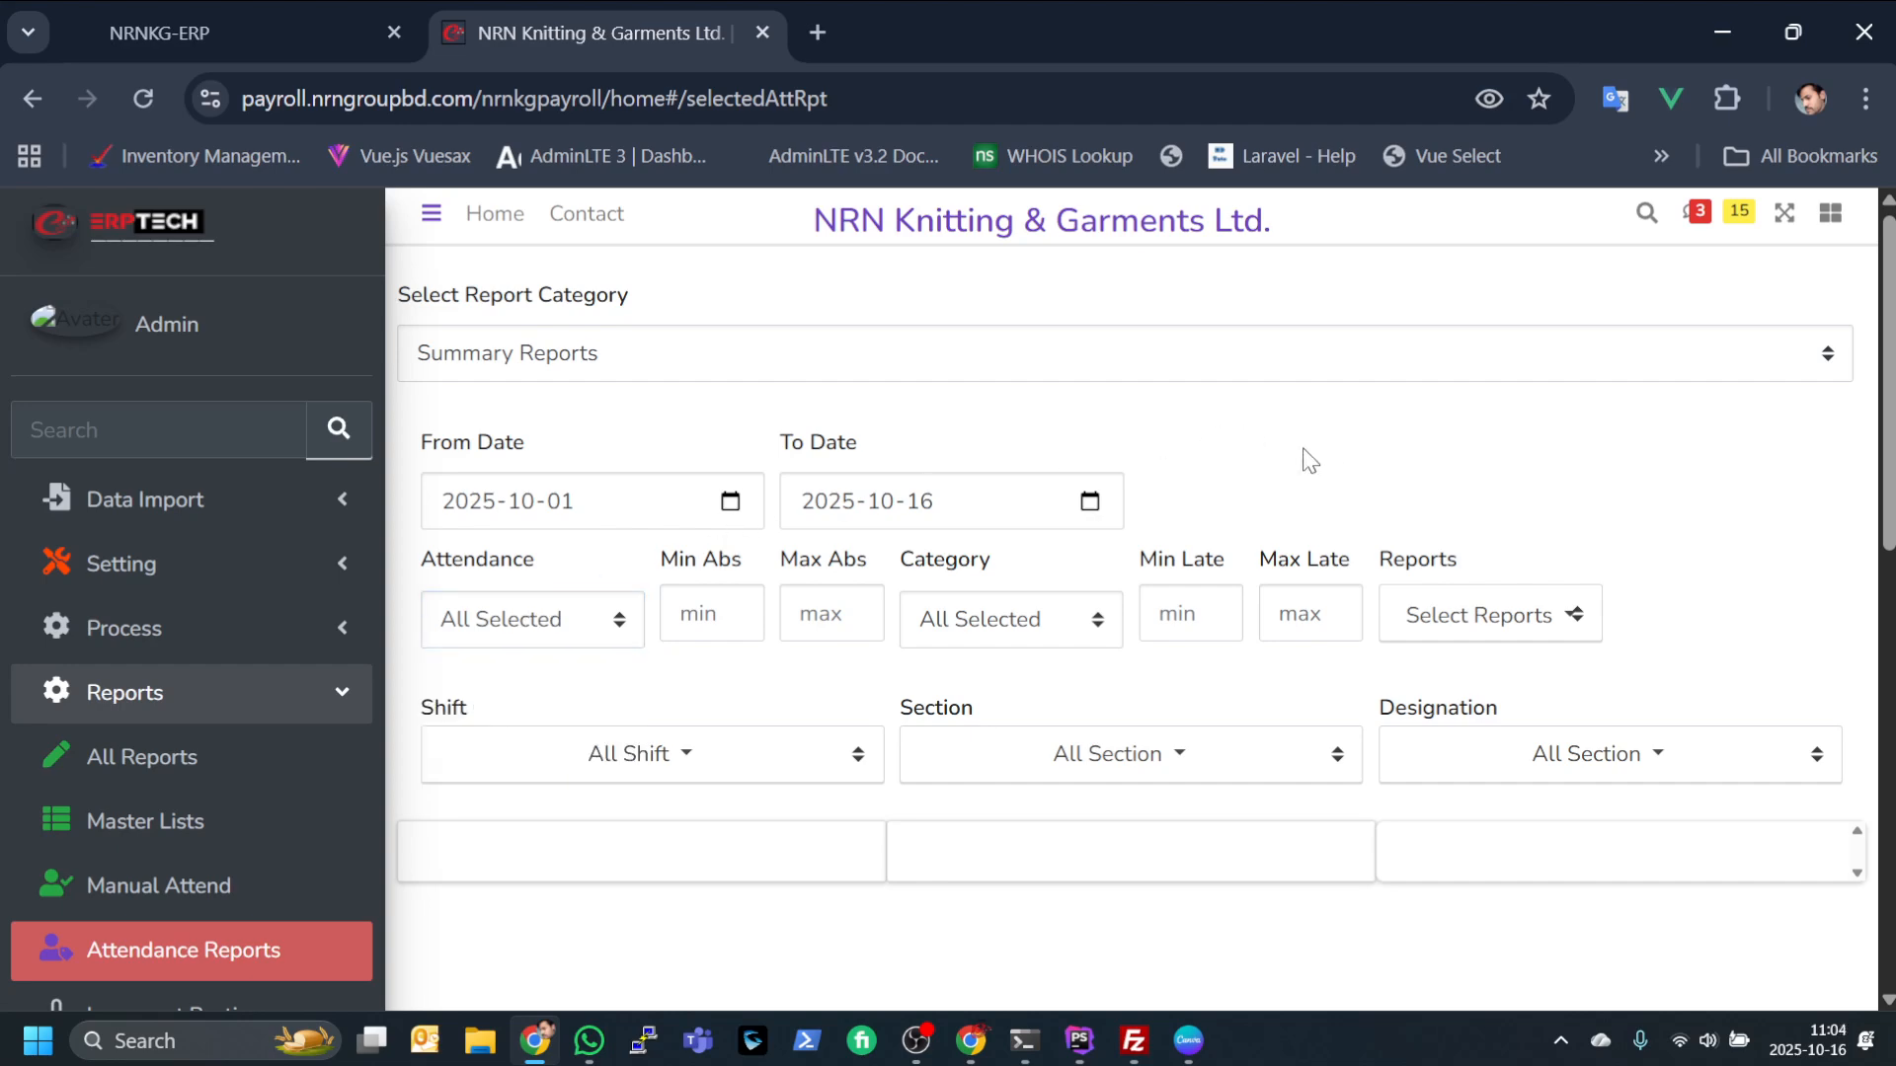
click(987, 620)
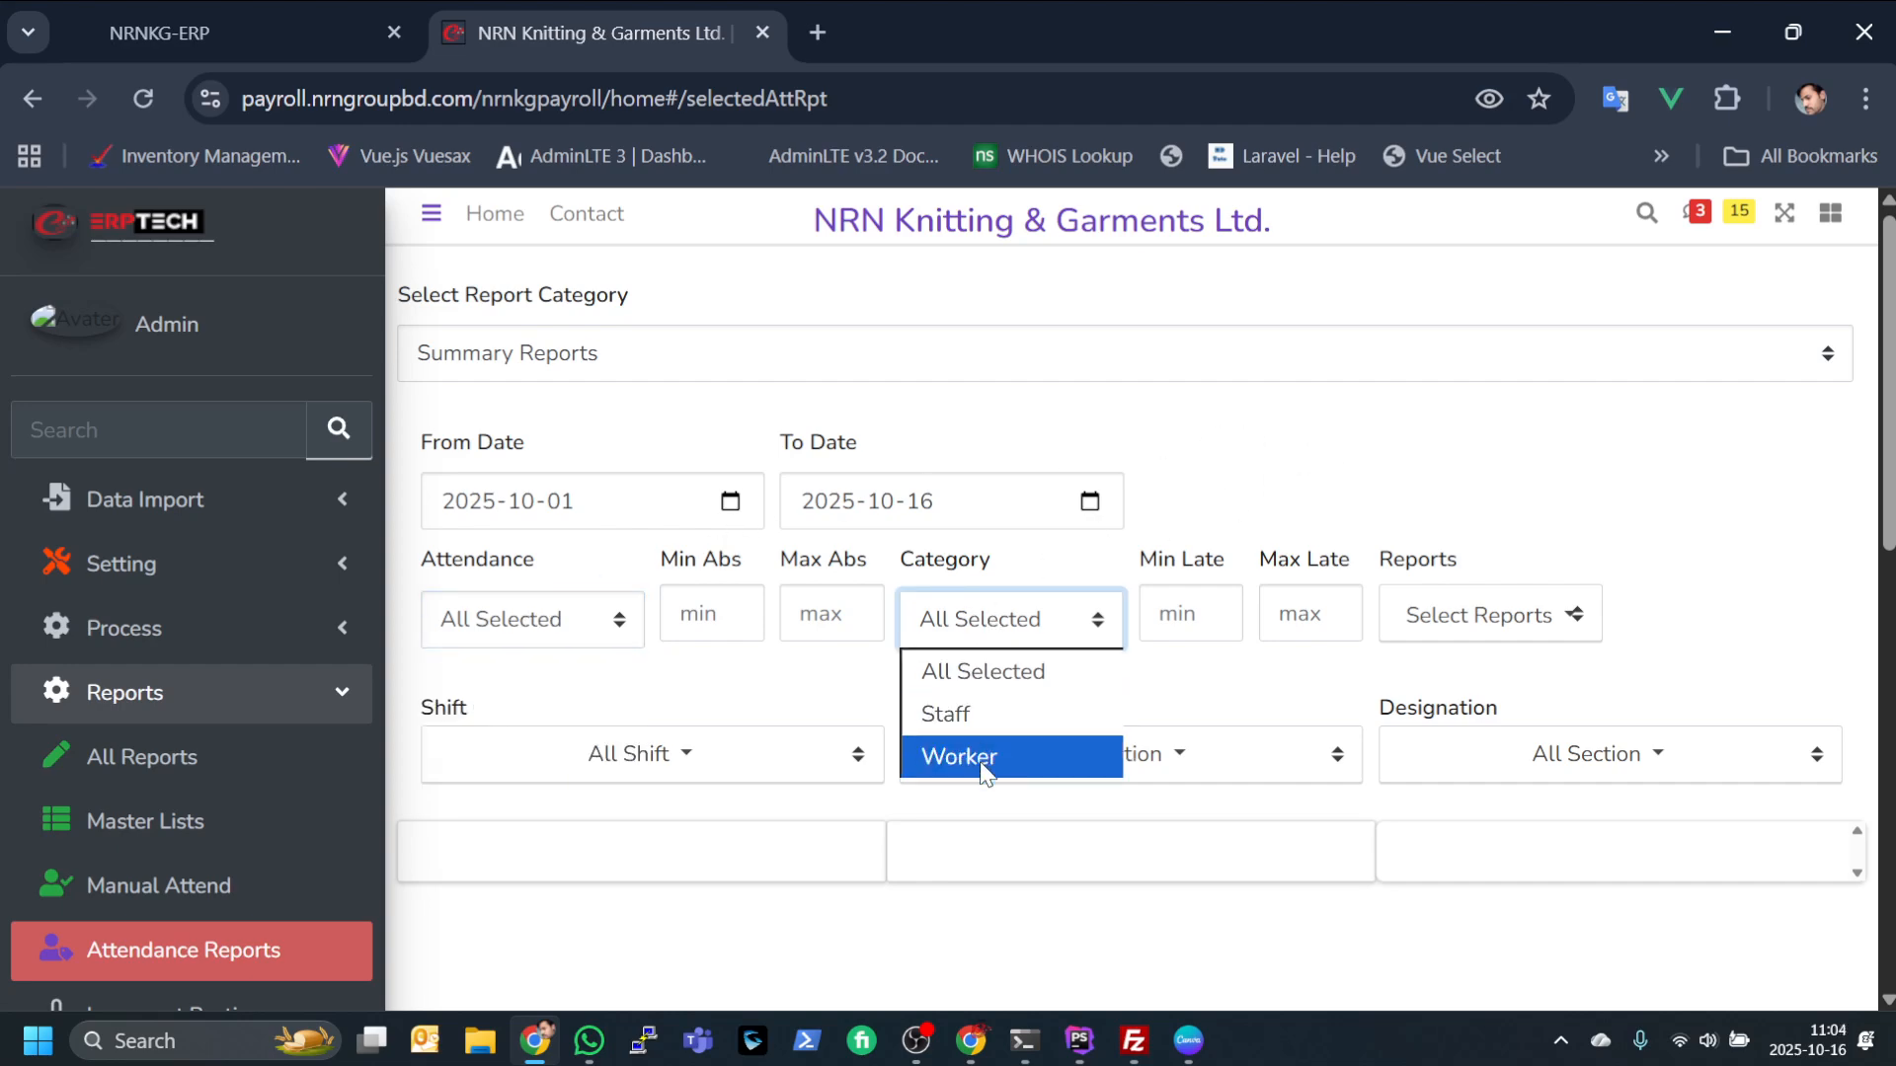
click(985, 757)
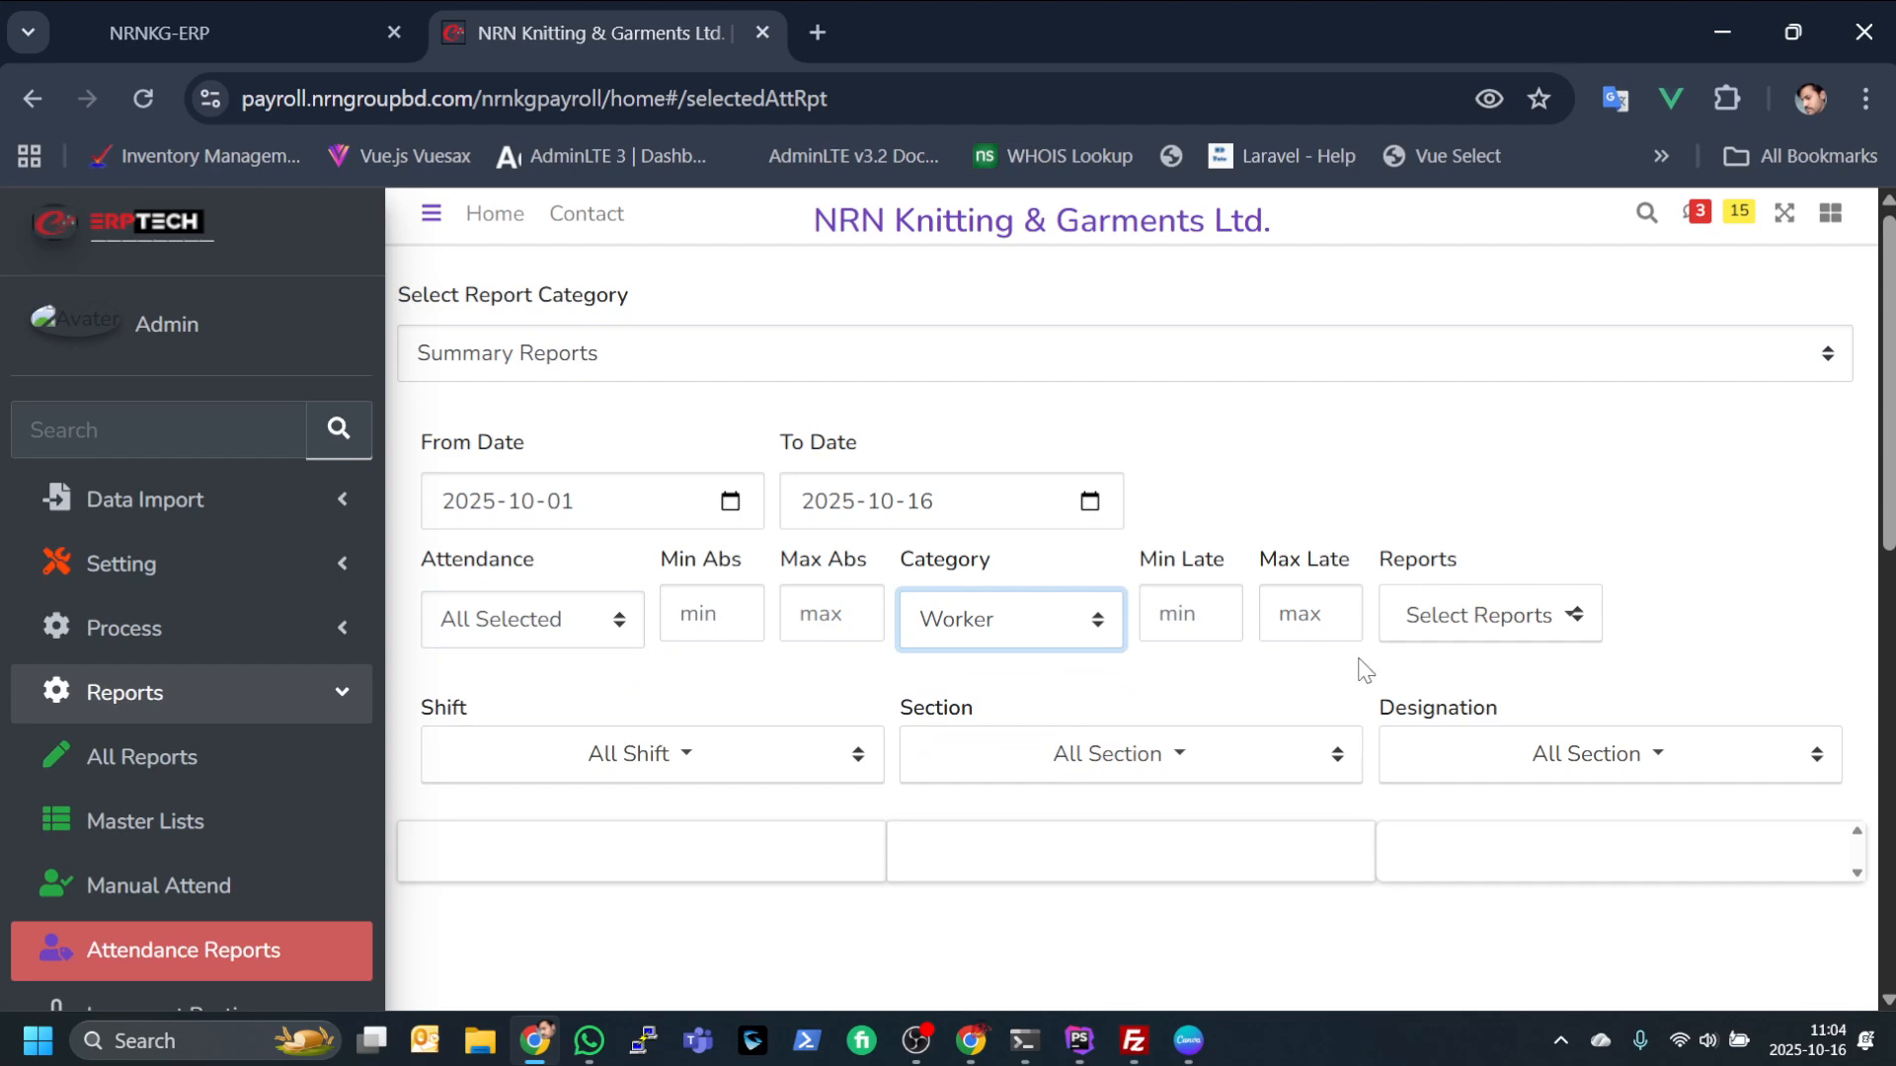
click(1520, 622)
click(1471, 696)
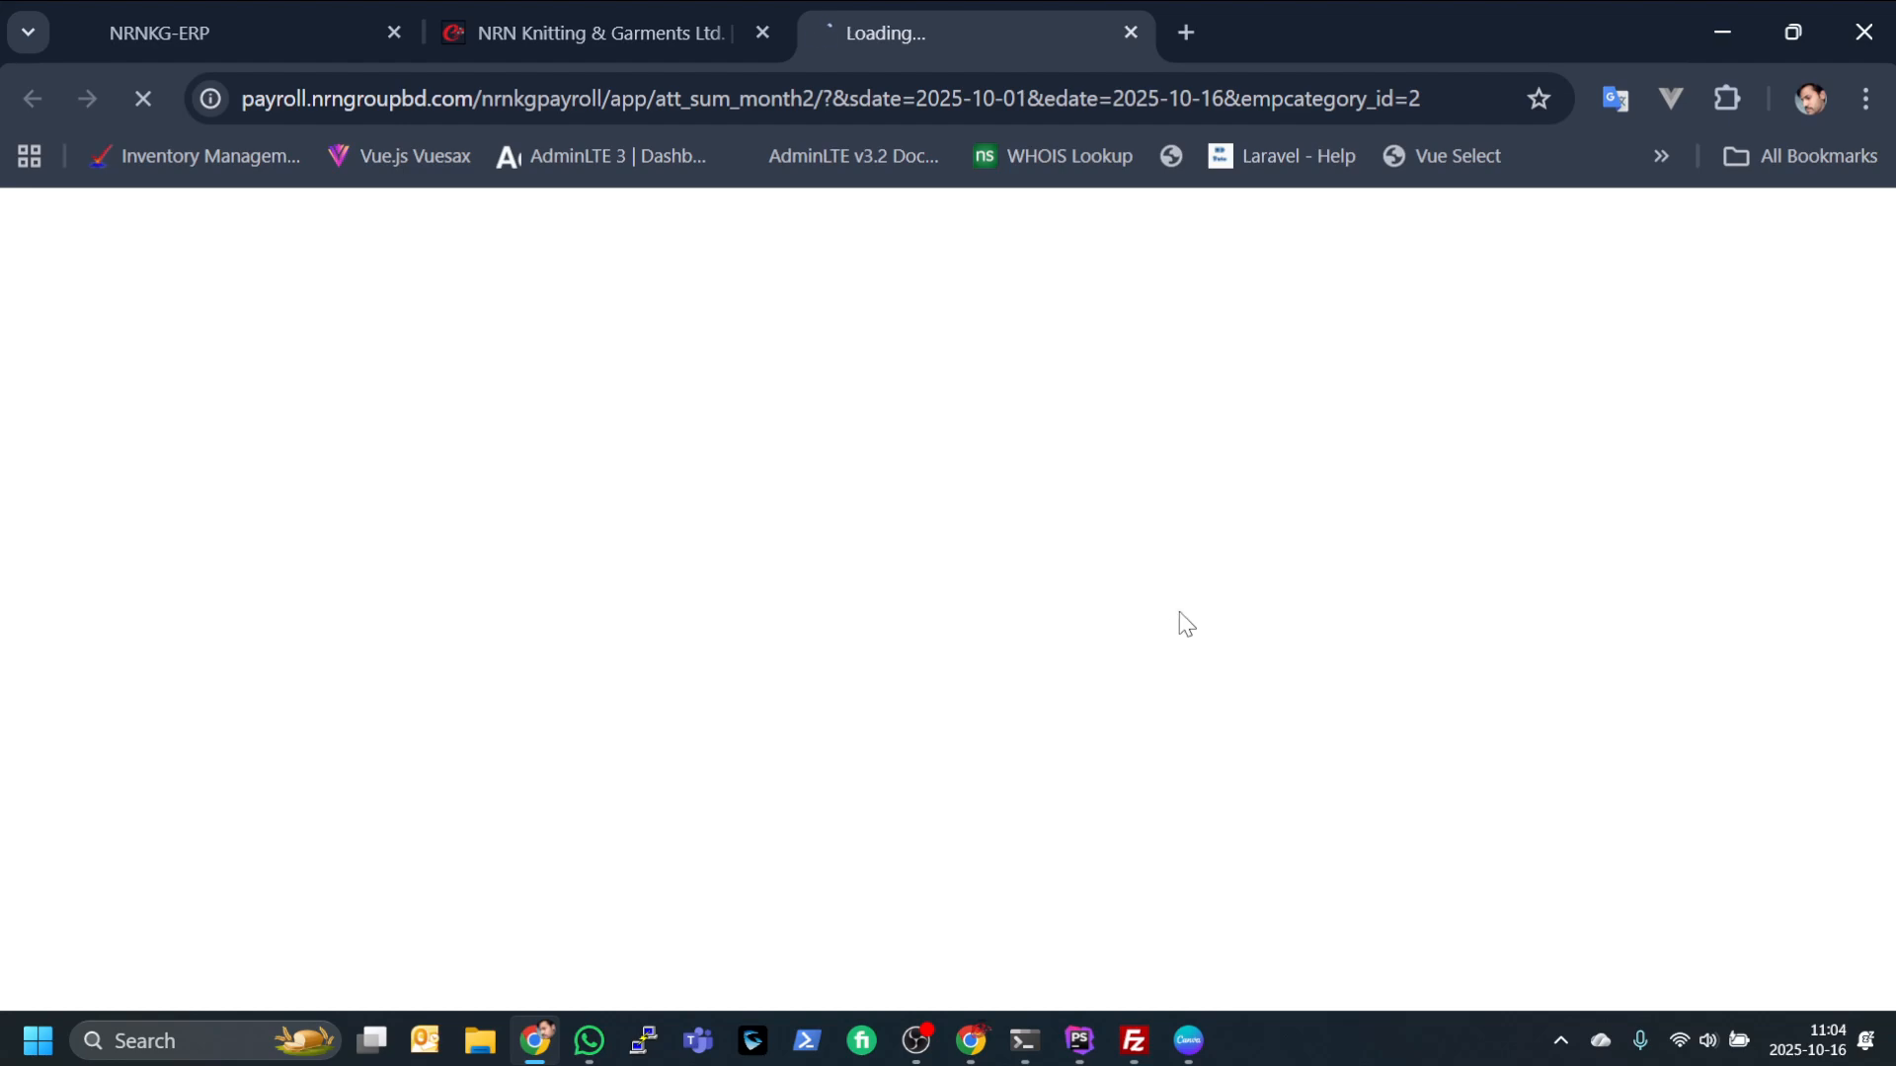
click(667, 29)
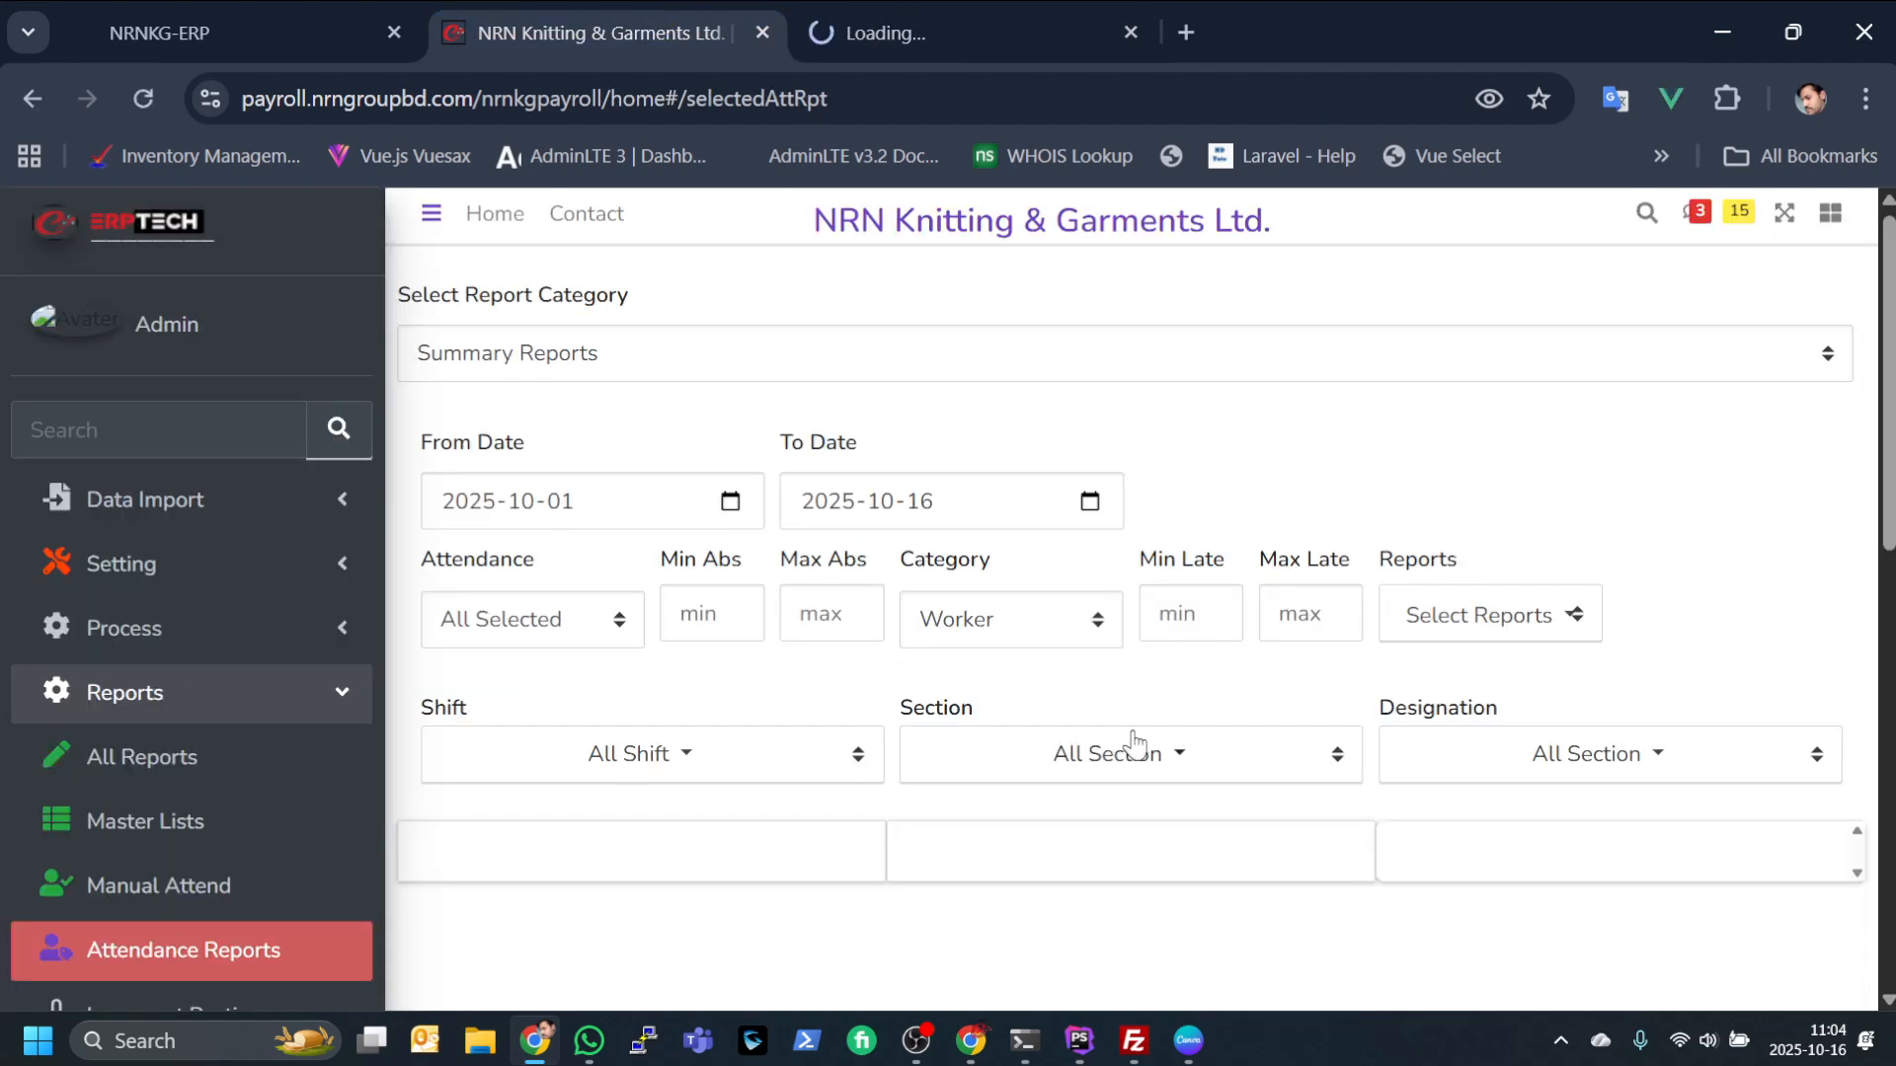
click(959, 34)
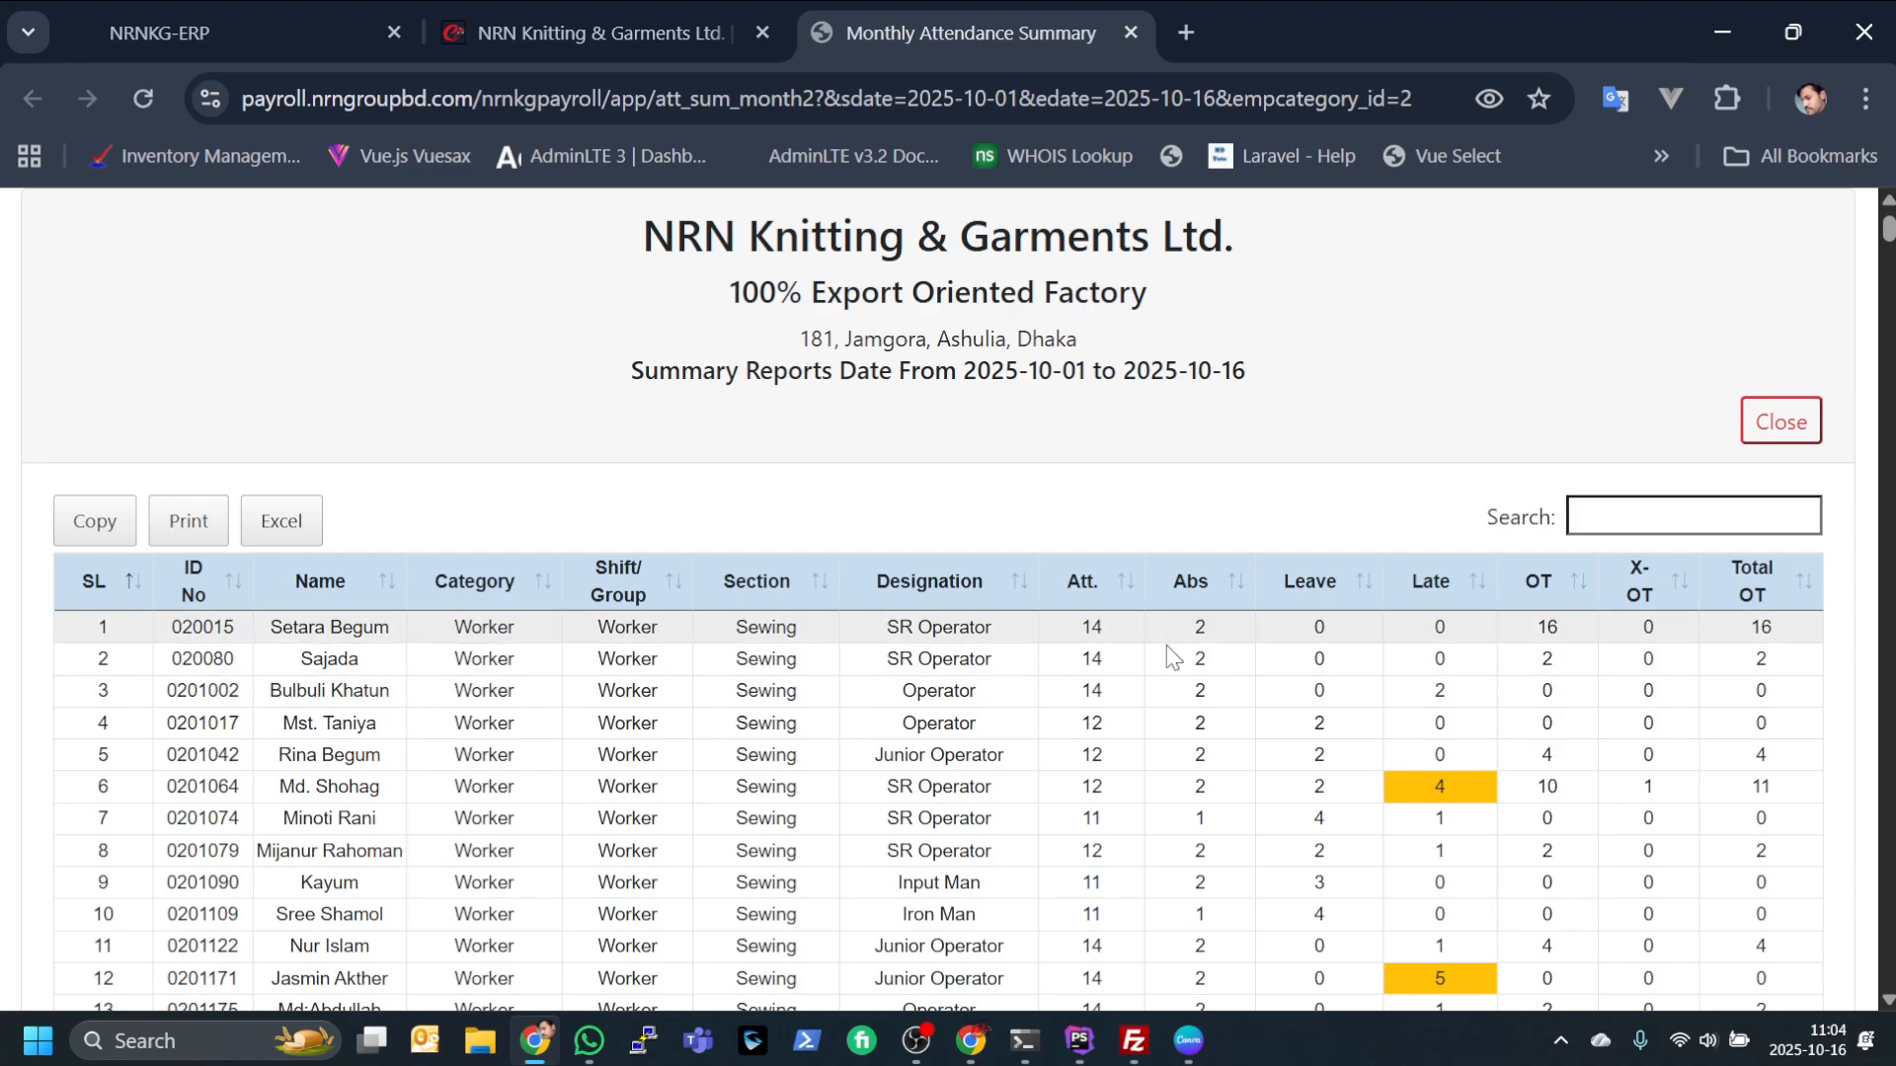
mouse_move(1888, 246)
mouse_down()
mouse_move(1888, 972)
mouse_move(1888, 229)
mouse_up()
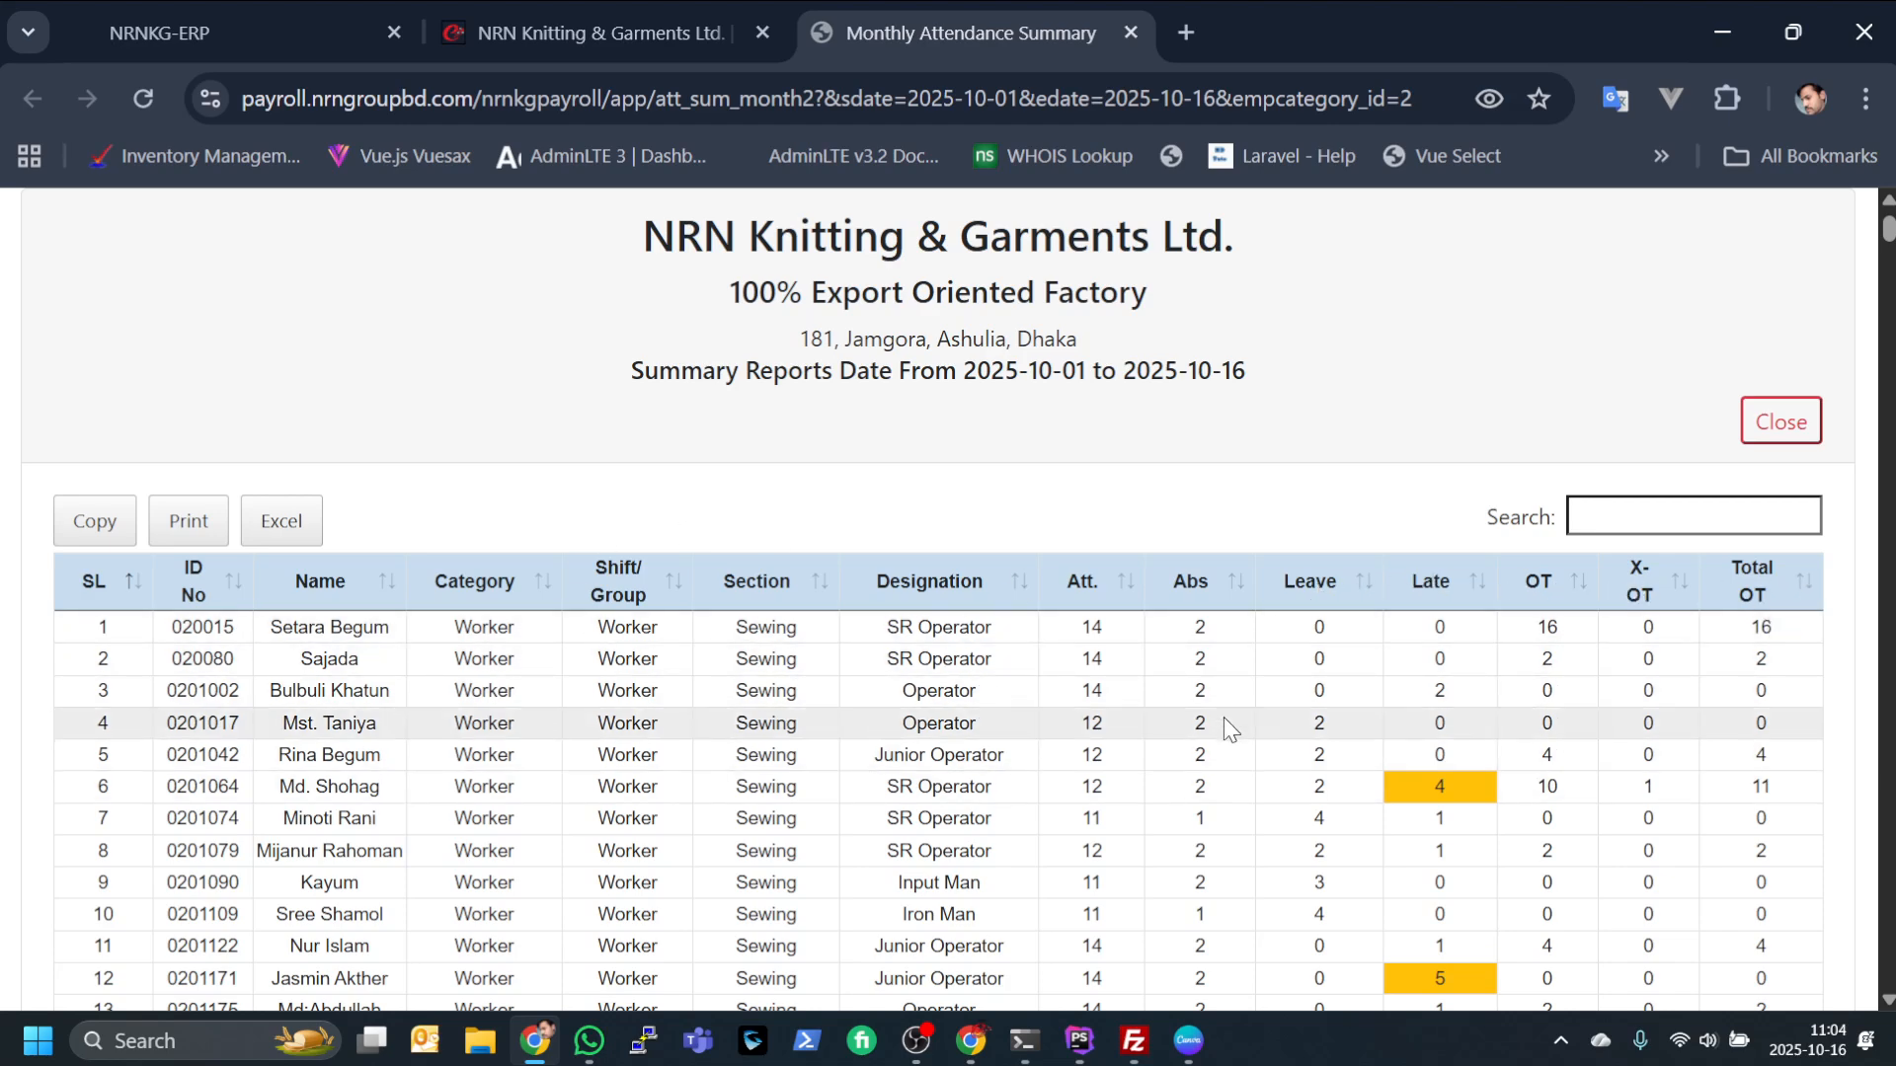
Sort the worker summary report by absences in descending order and look through the highest absence counts
click(660, 24)
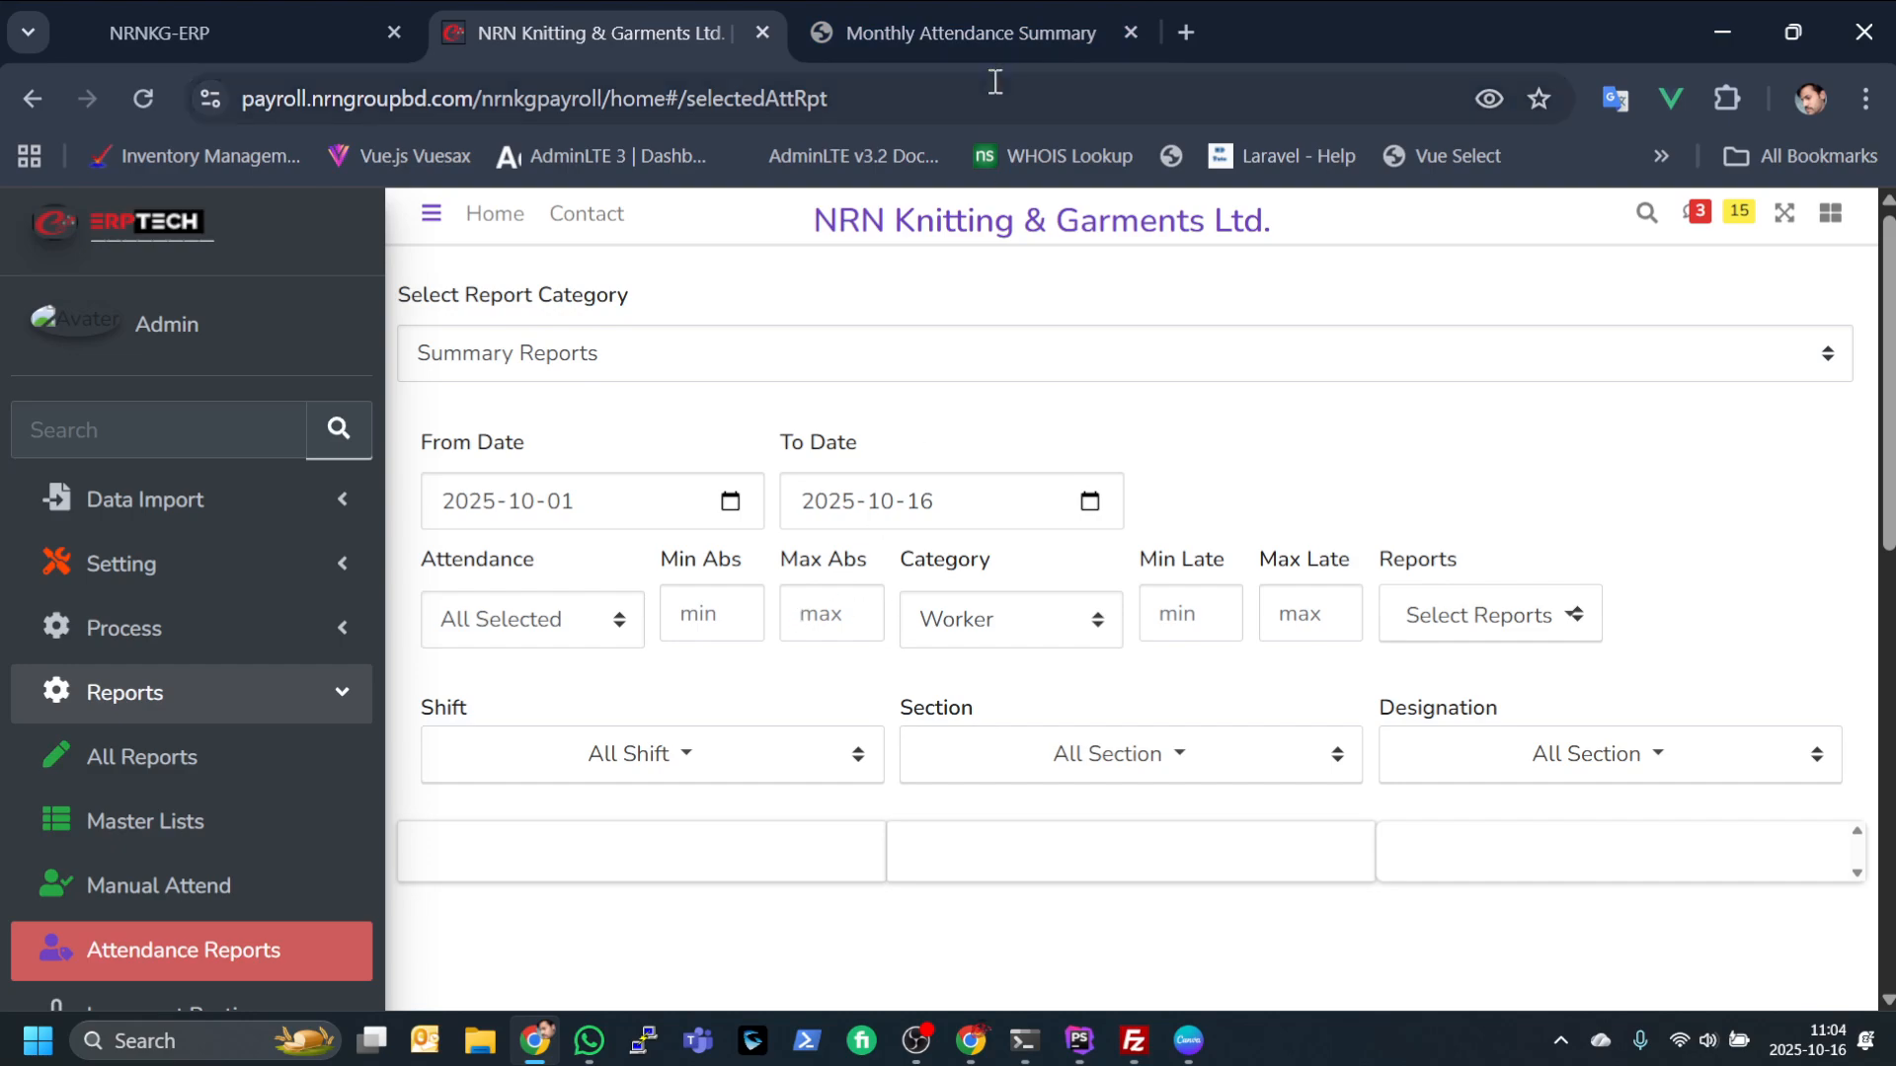
click(988, 32)
scroll(1210, 626, down, 2)
scroll(1211, 626, down, 1)
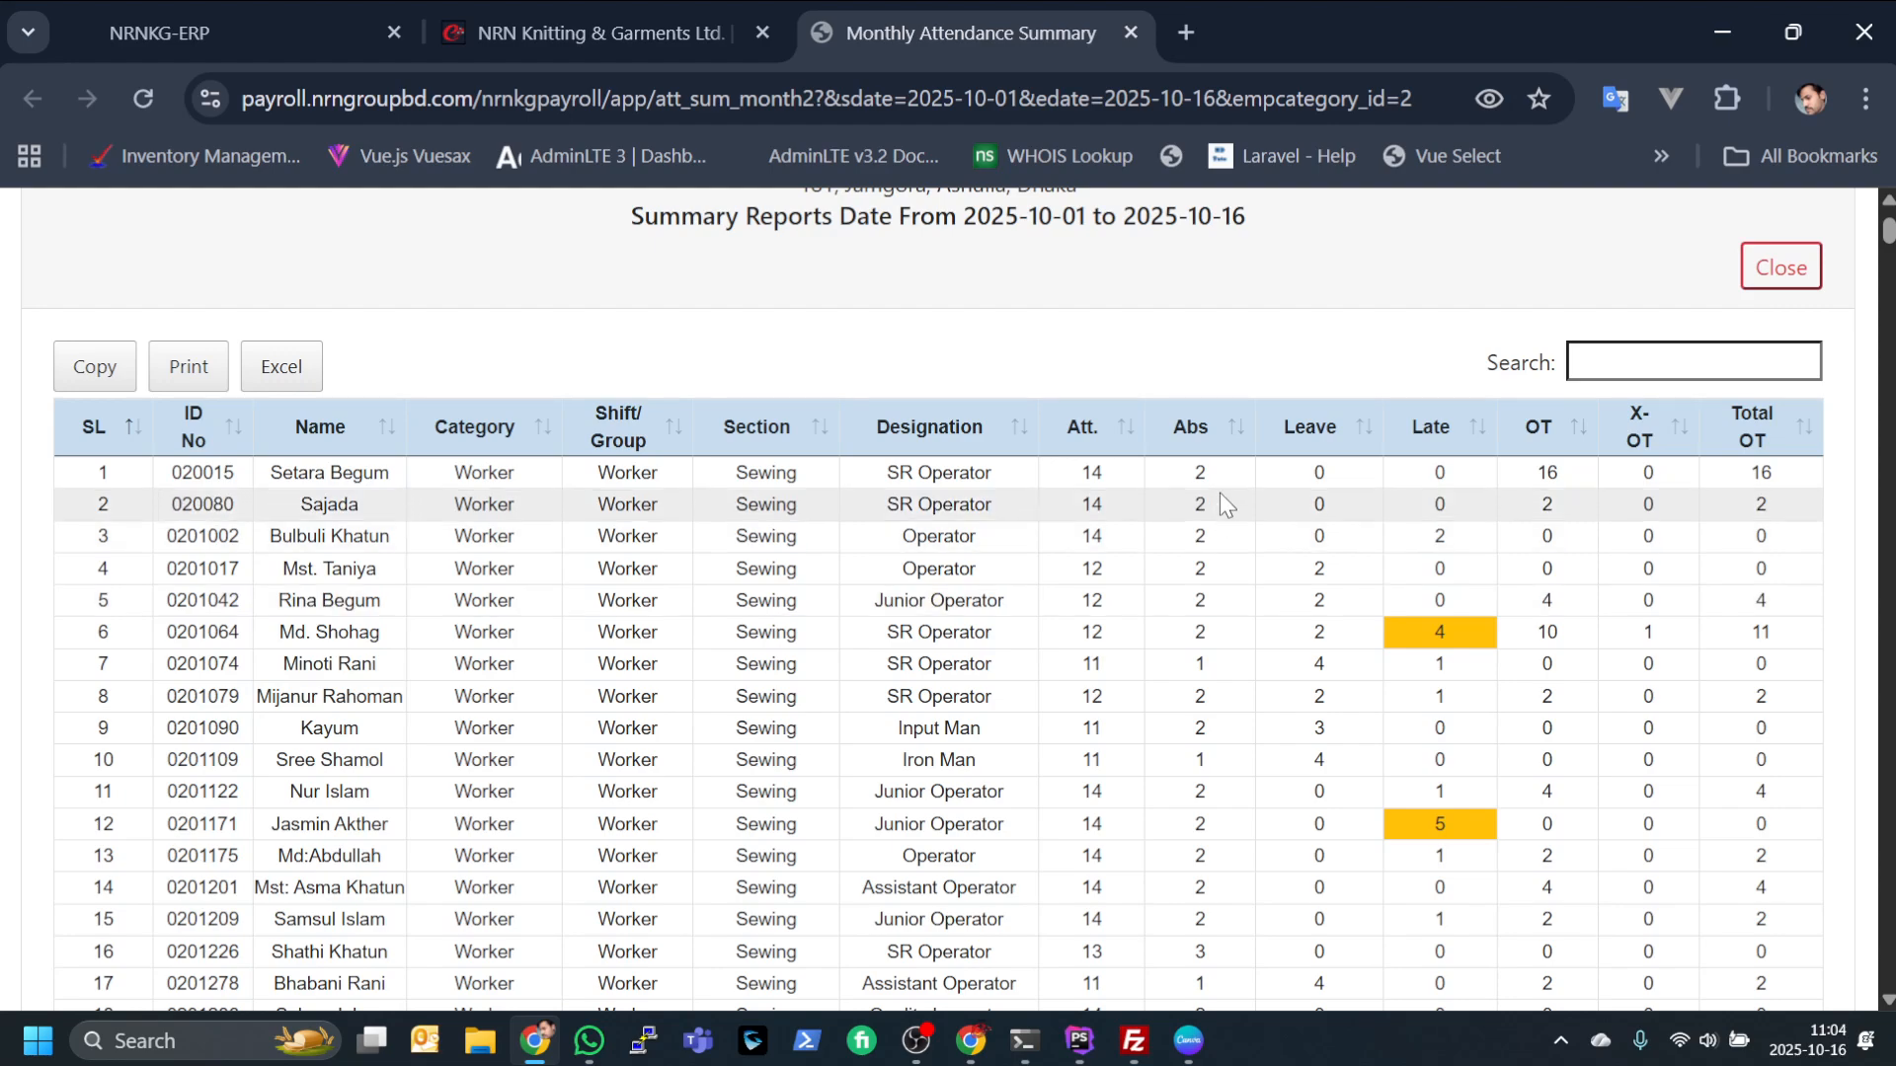
click(1231, 449)
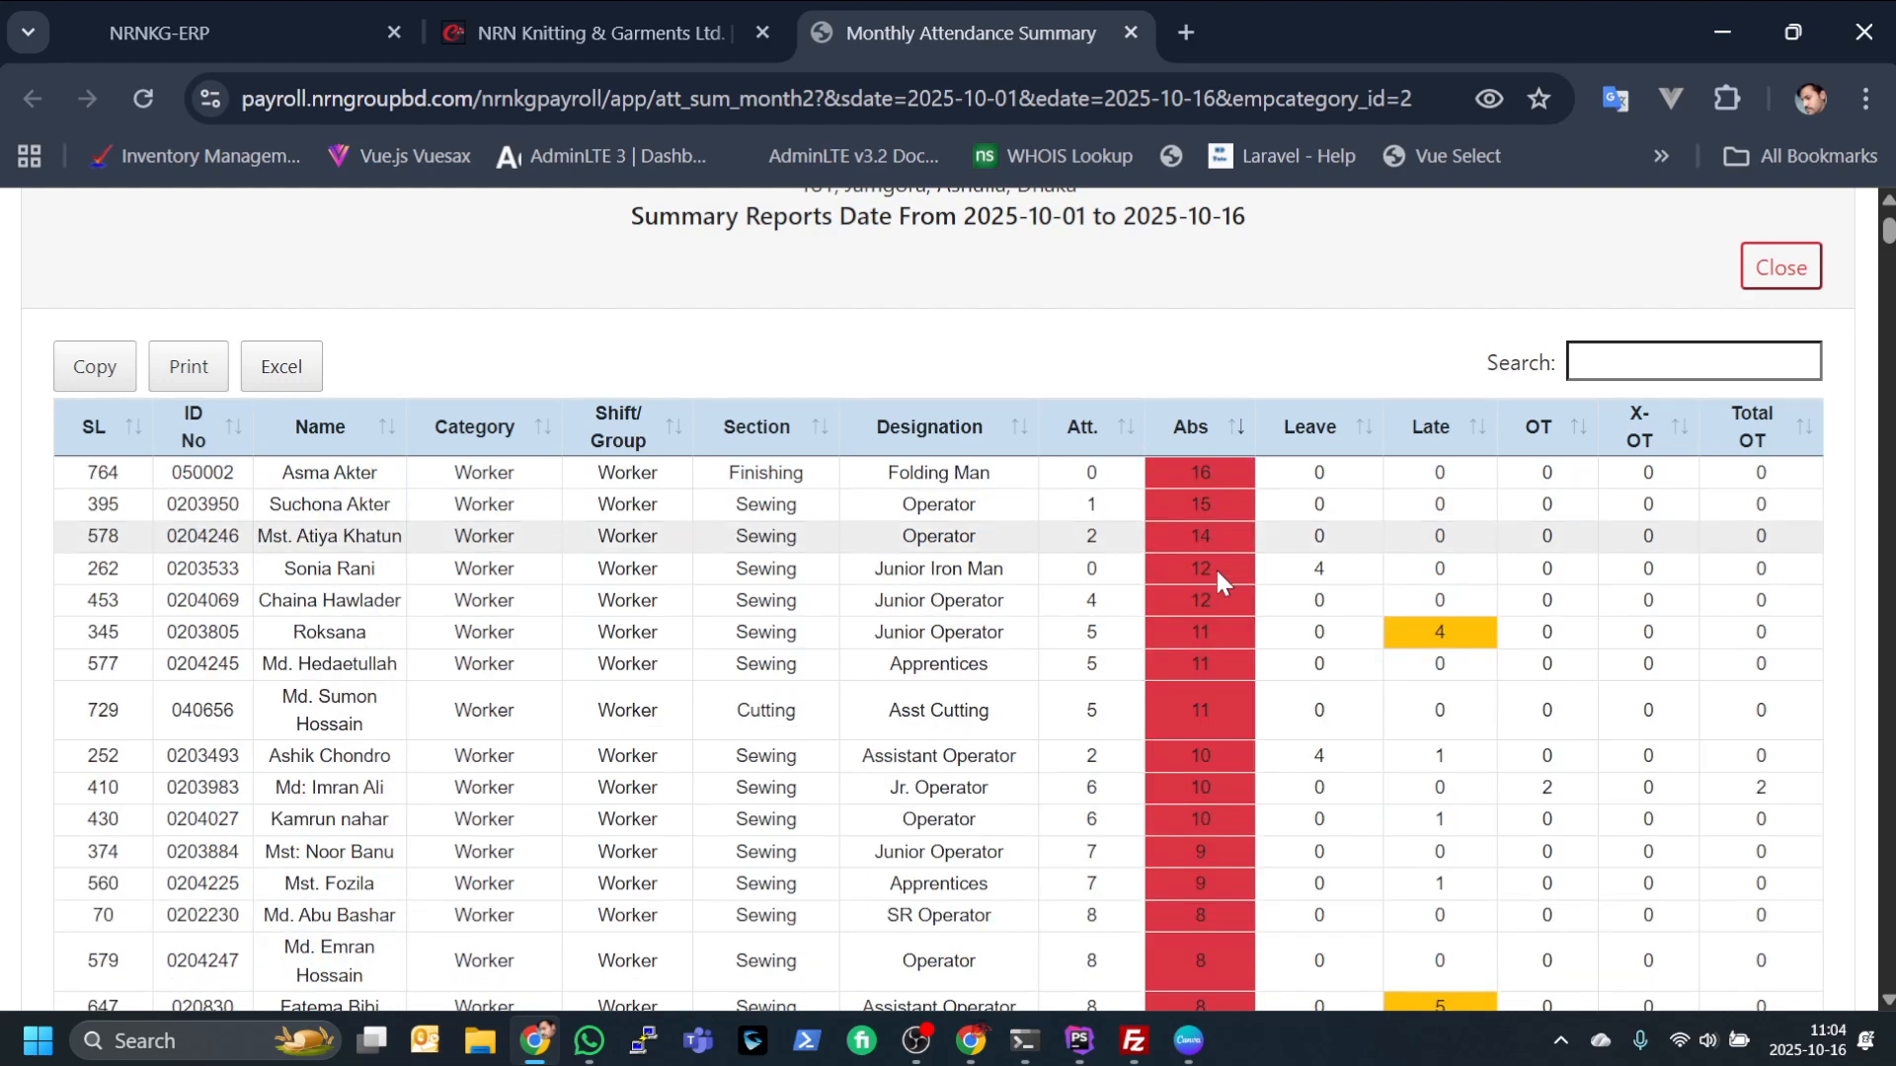
scroll(1204, 614, down, 8)
scroll(1199, 624, up, 10)
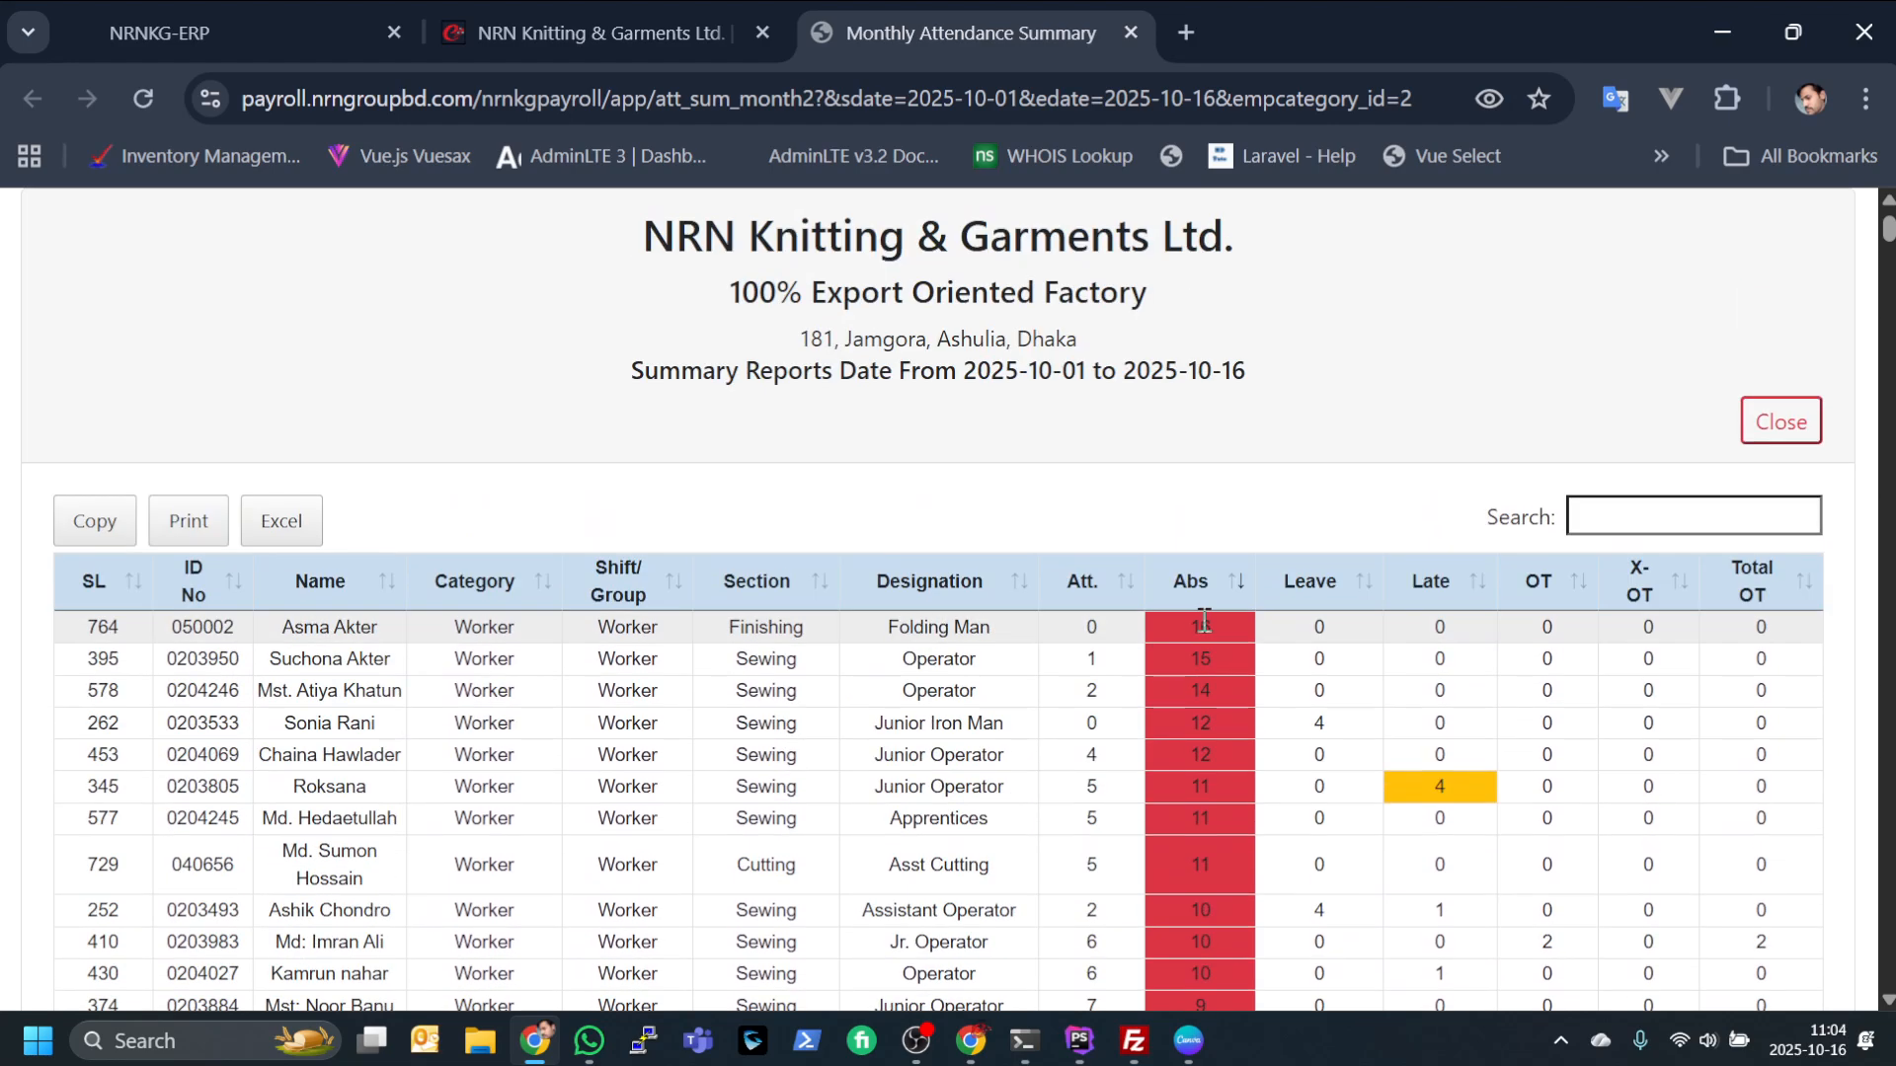
Set the minimum absences to 3 and the maximum to 16, and generate the summary report again
click(666, 29)
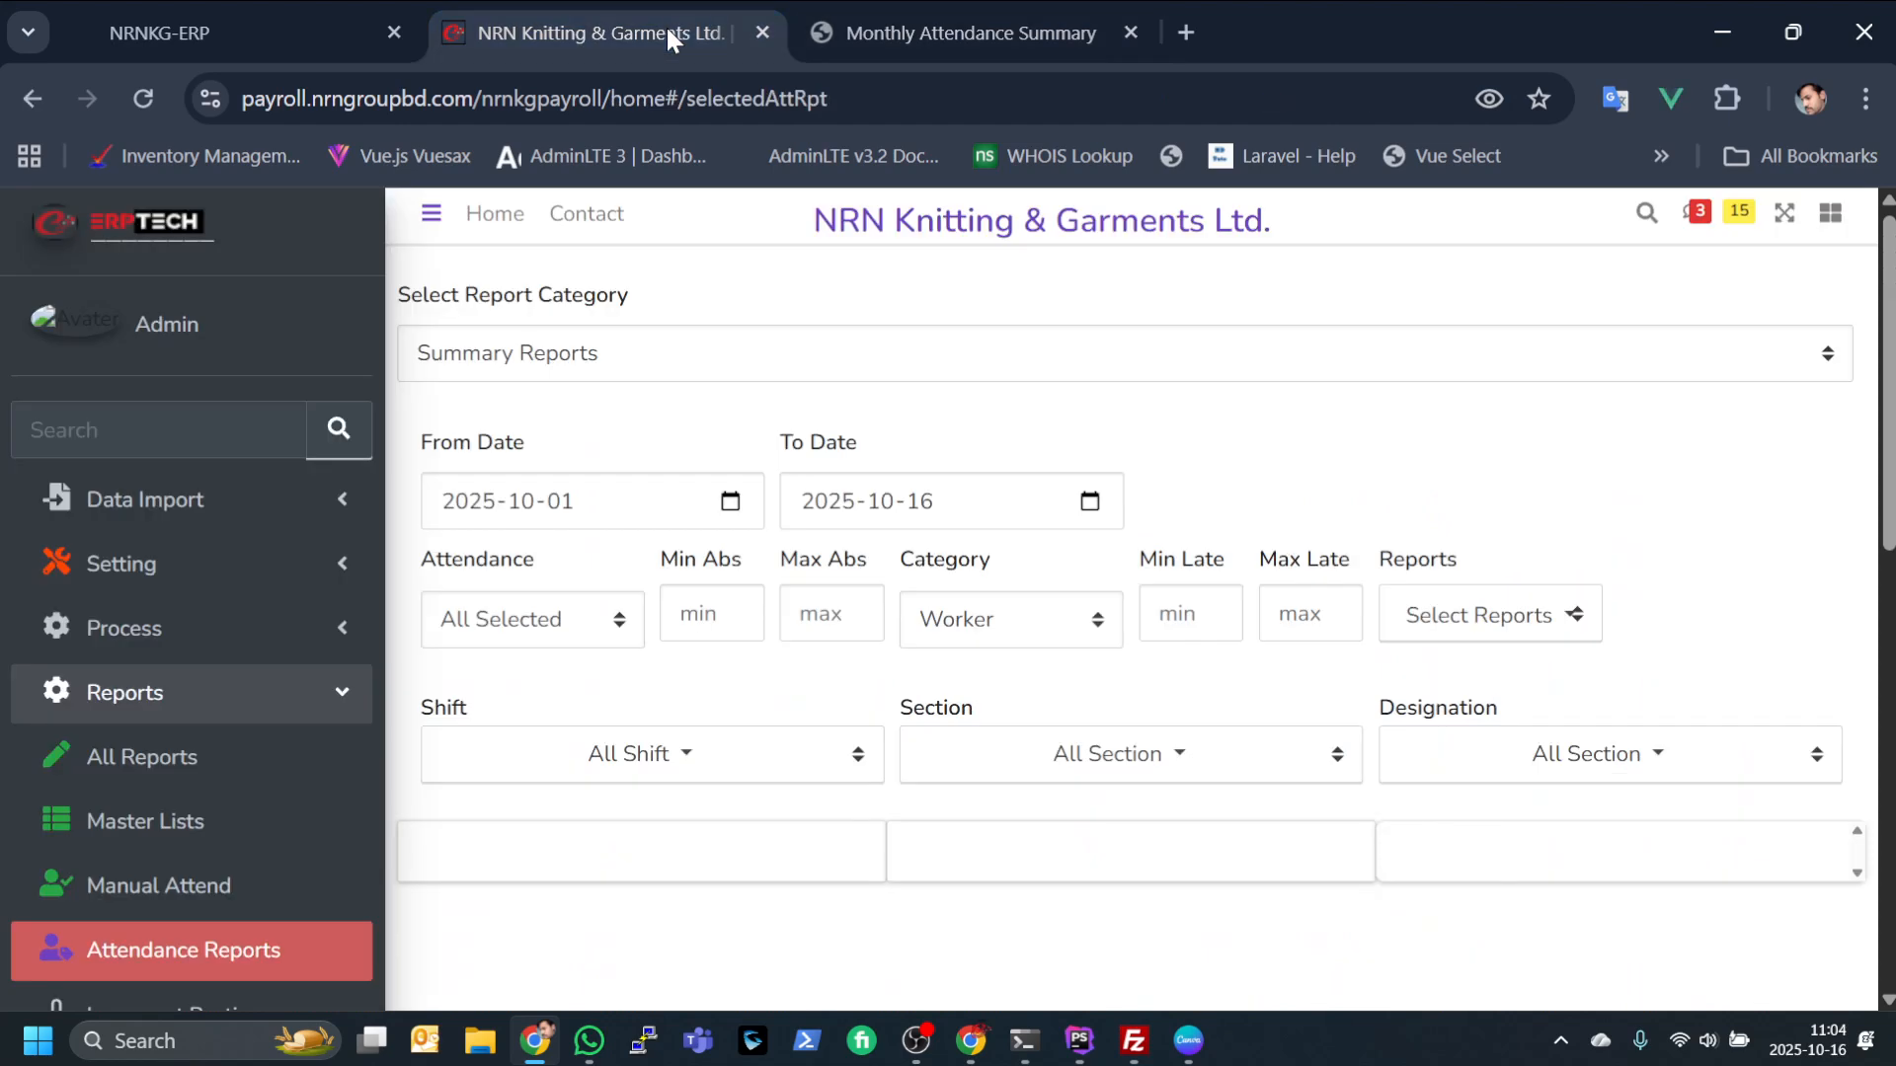
click(717, 618)
click(815, 620)
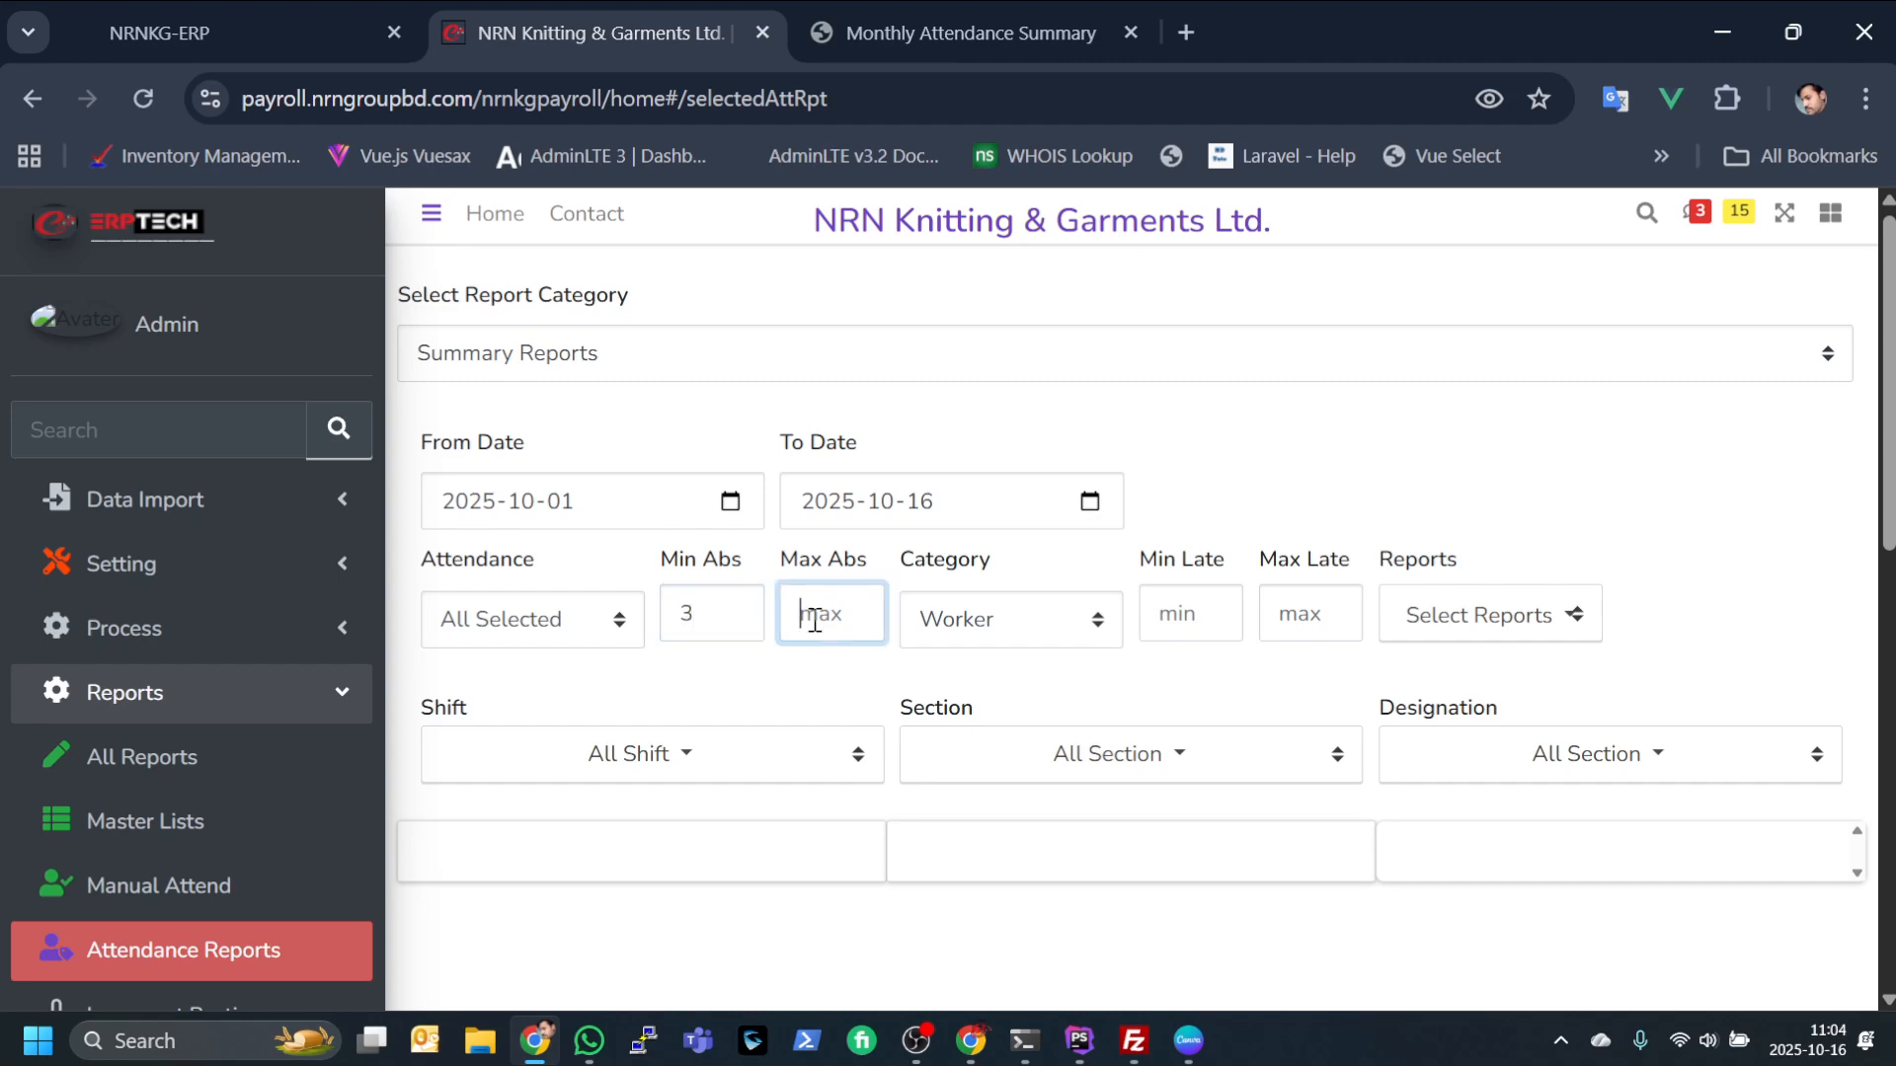
text(16)
click(1529, 599)
click(1484, 695)
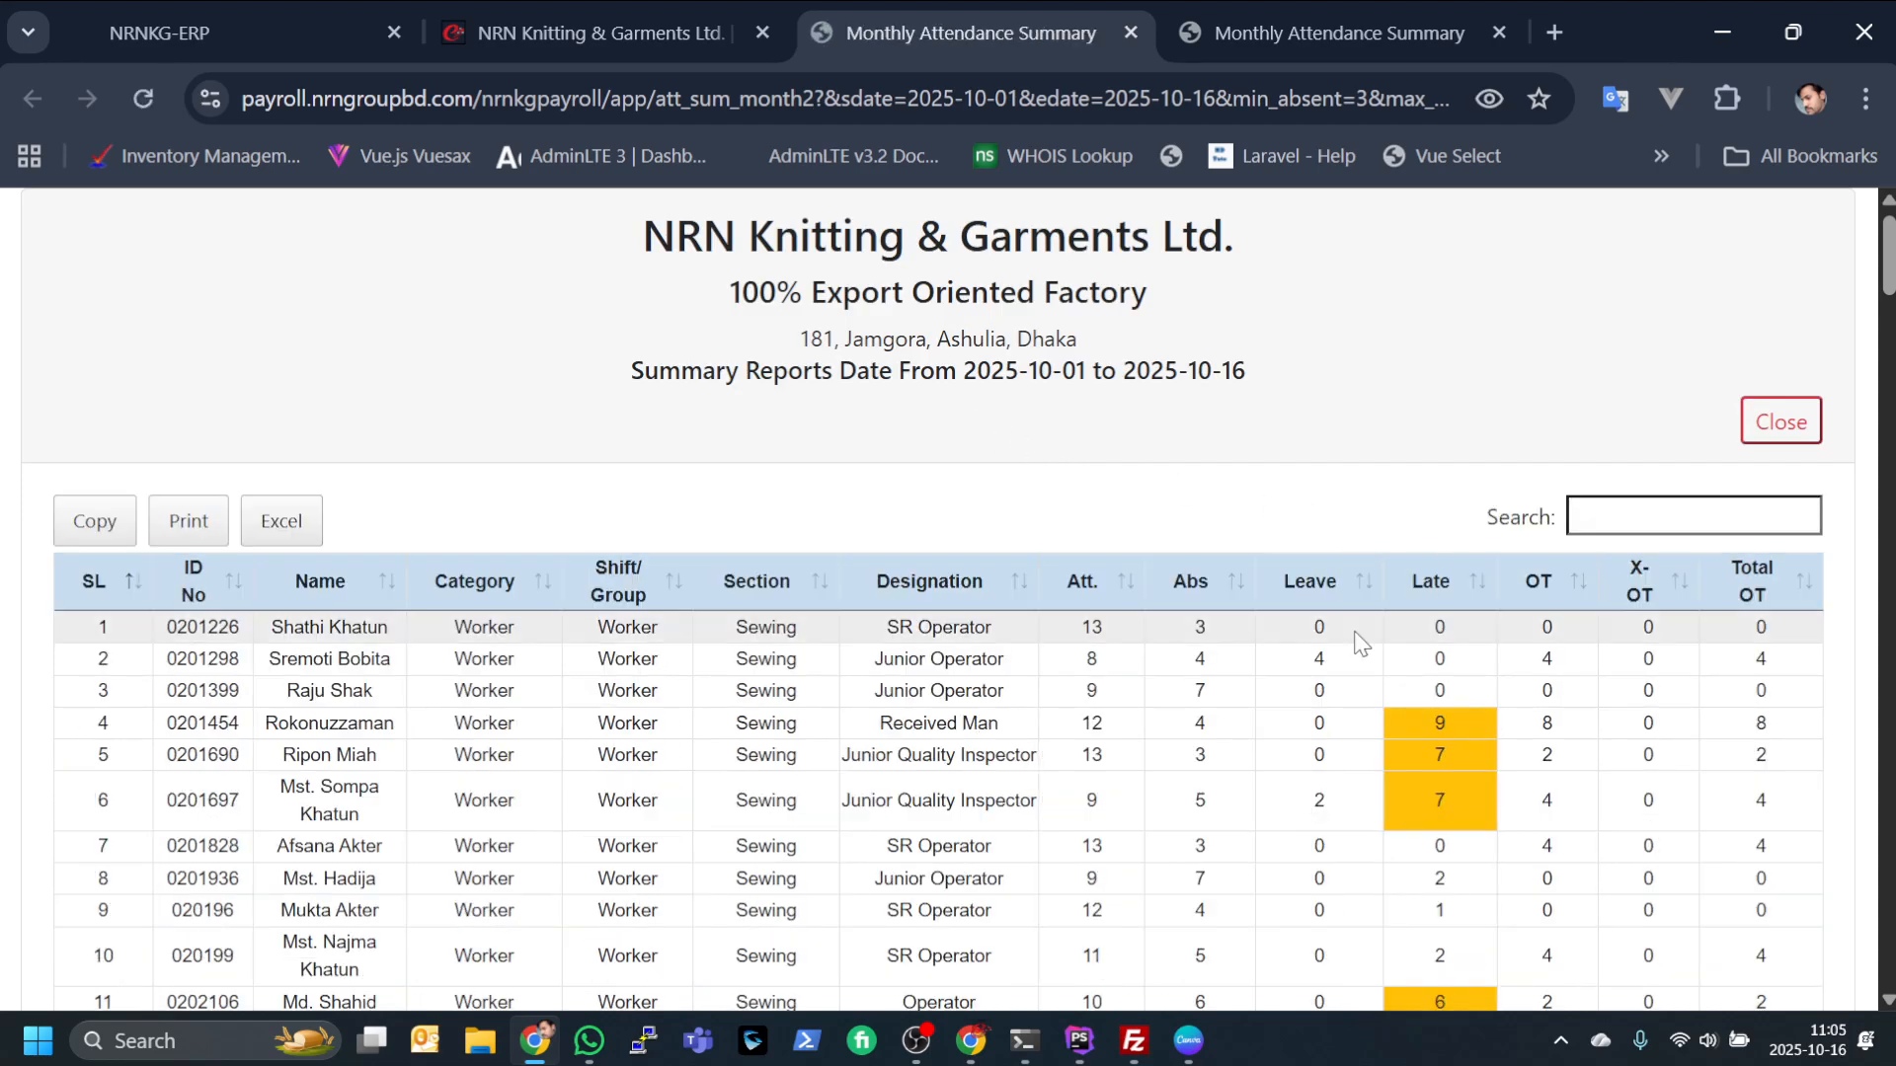
Sort the filtered report by absences in ascending order and review it down to the entry count at its end
click(1210, 584)
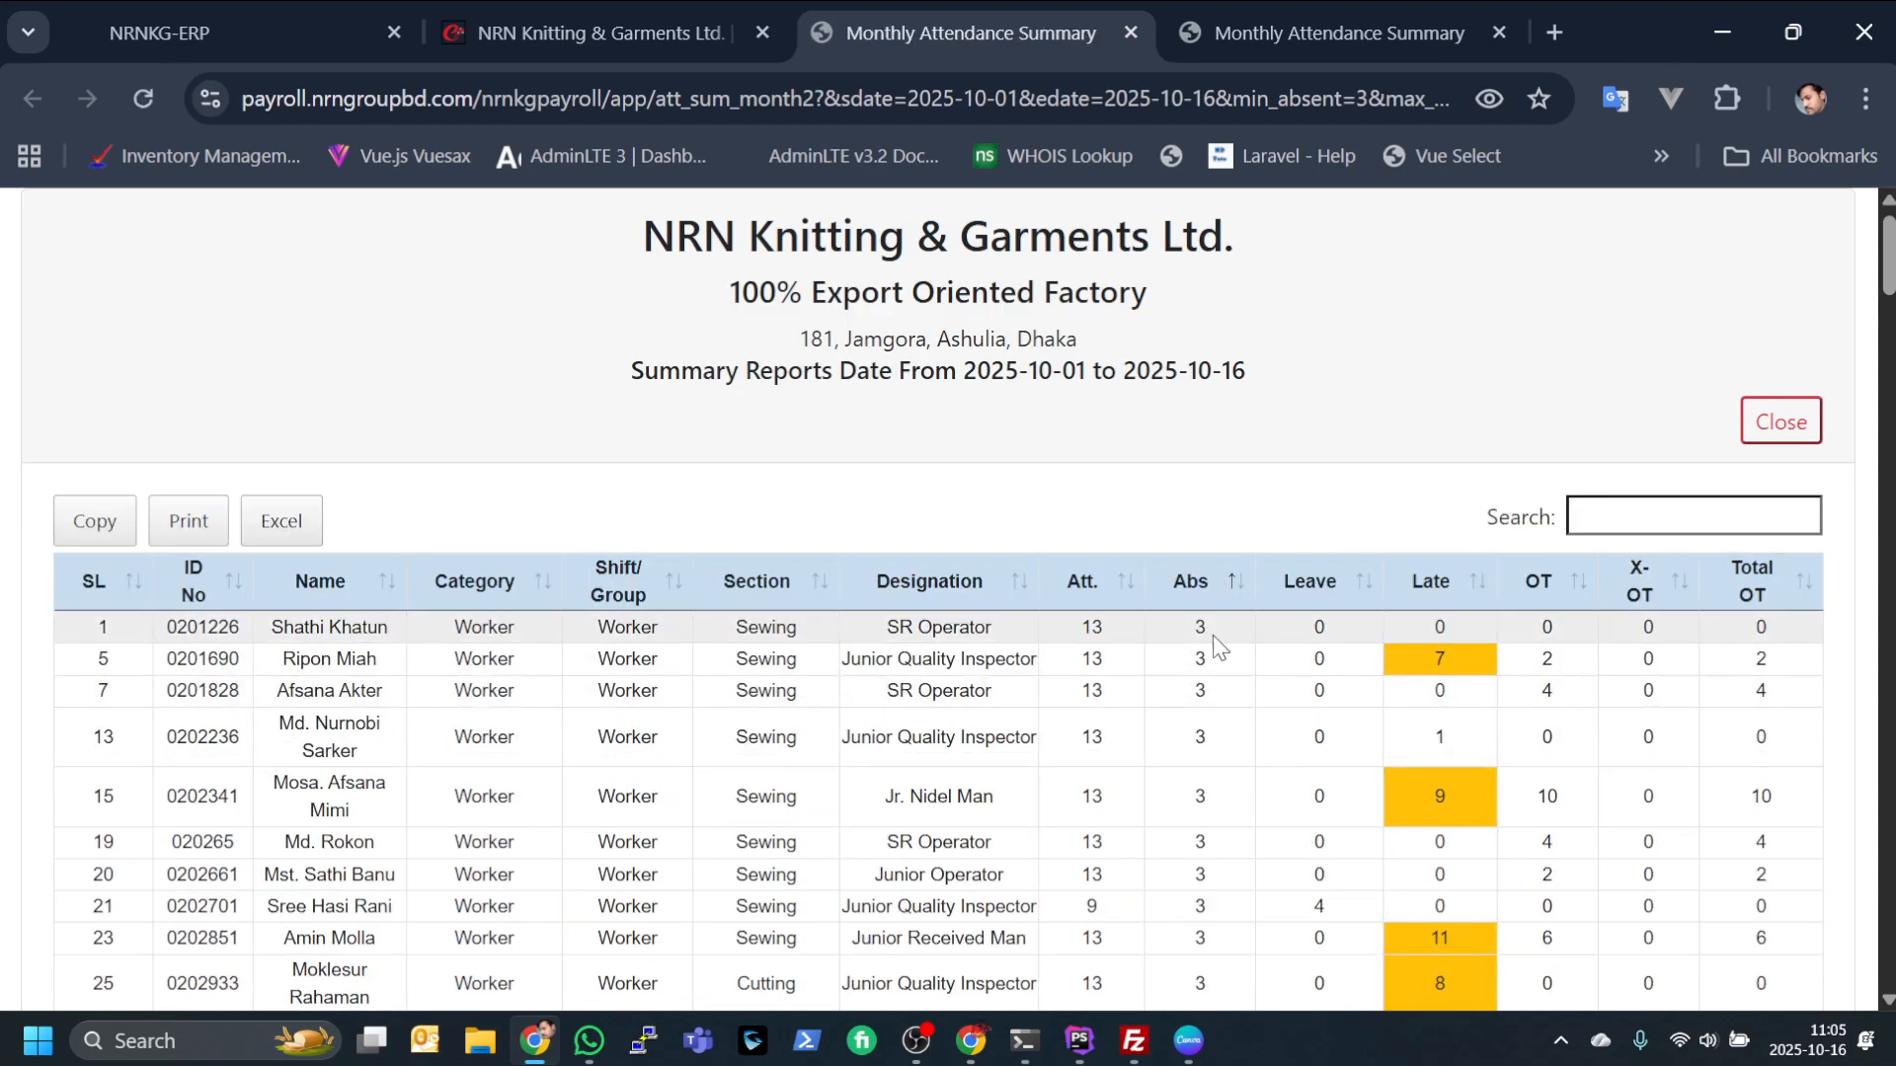
scroll(1215, 671, down, 15)
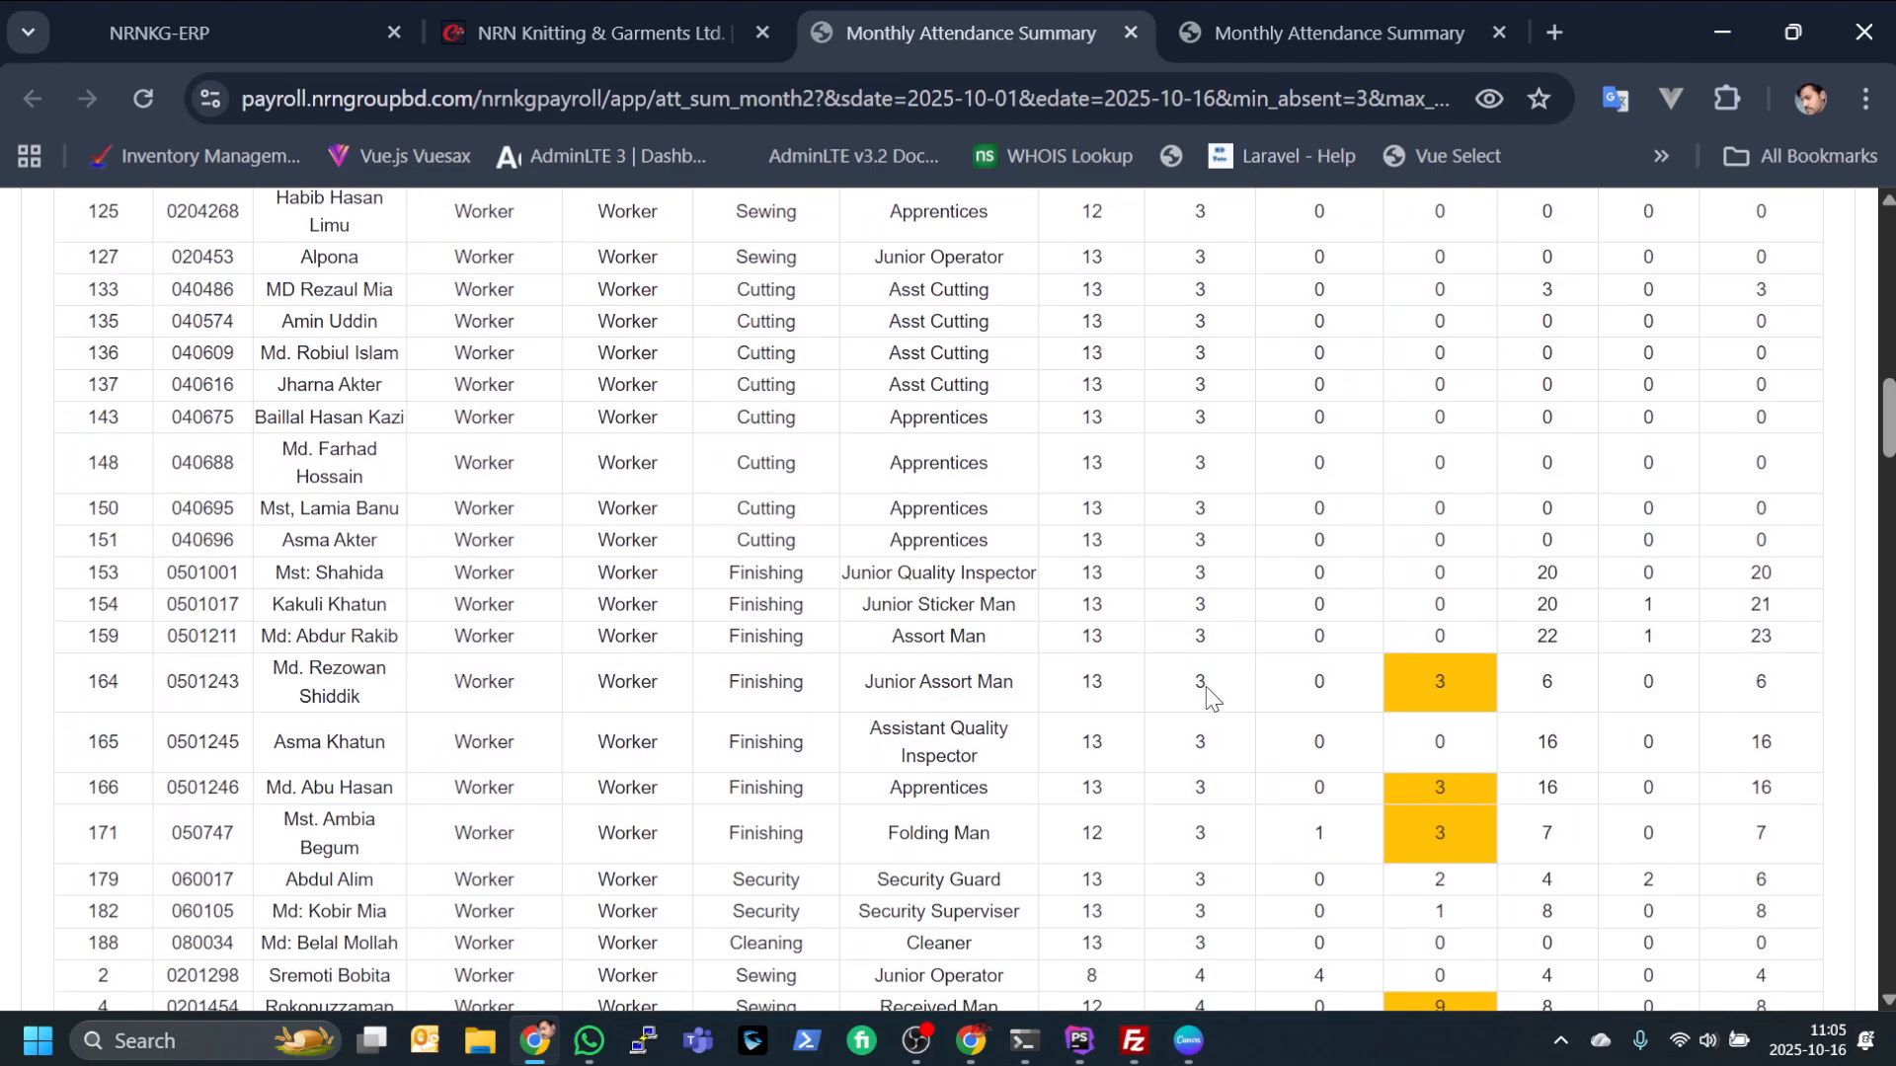
scroll(1210, 691, down, 20)
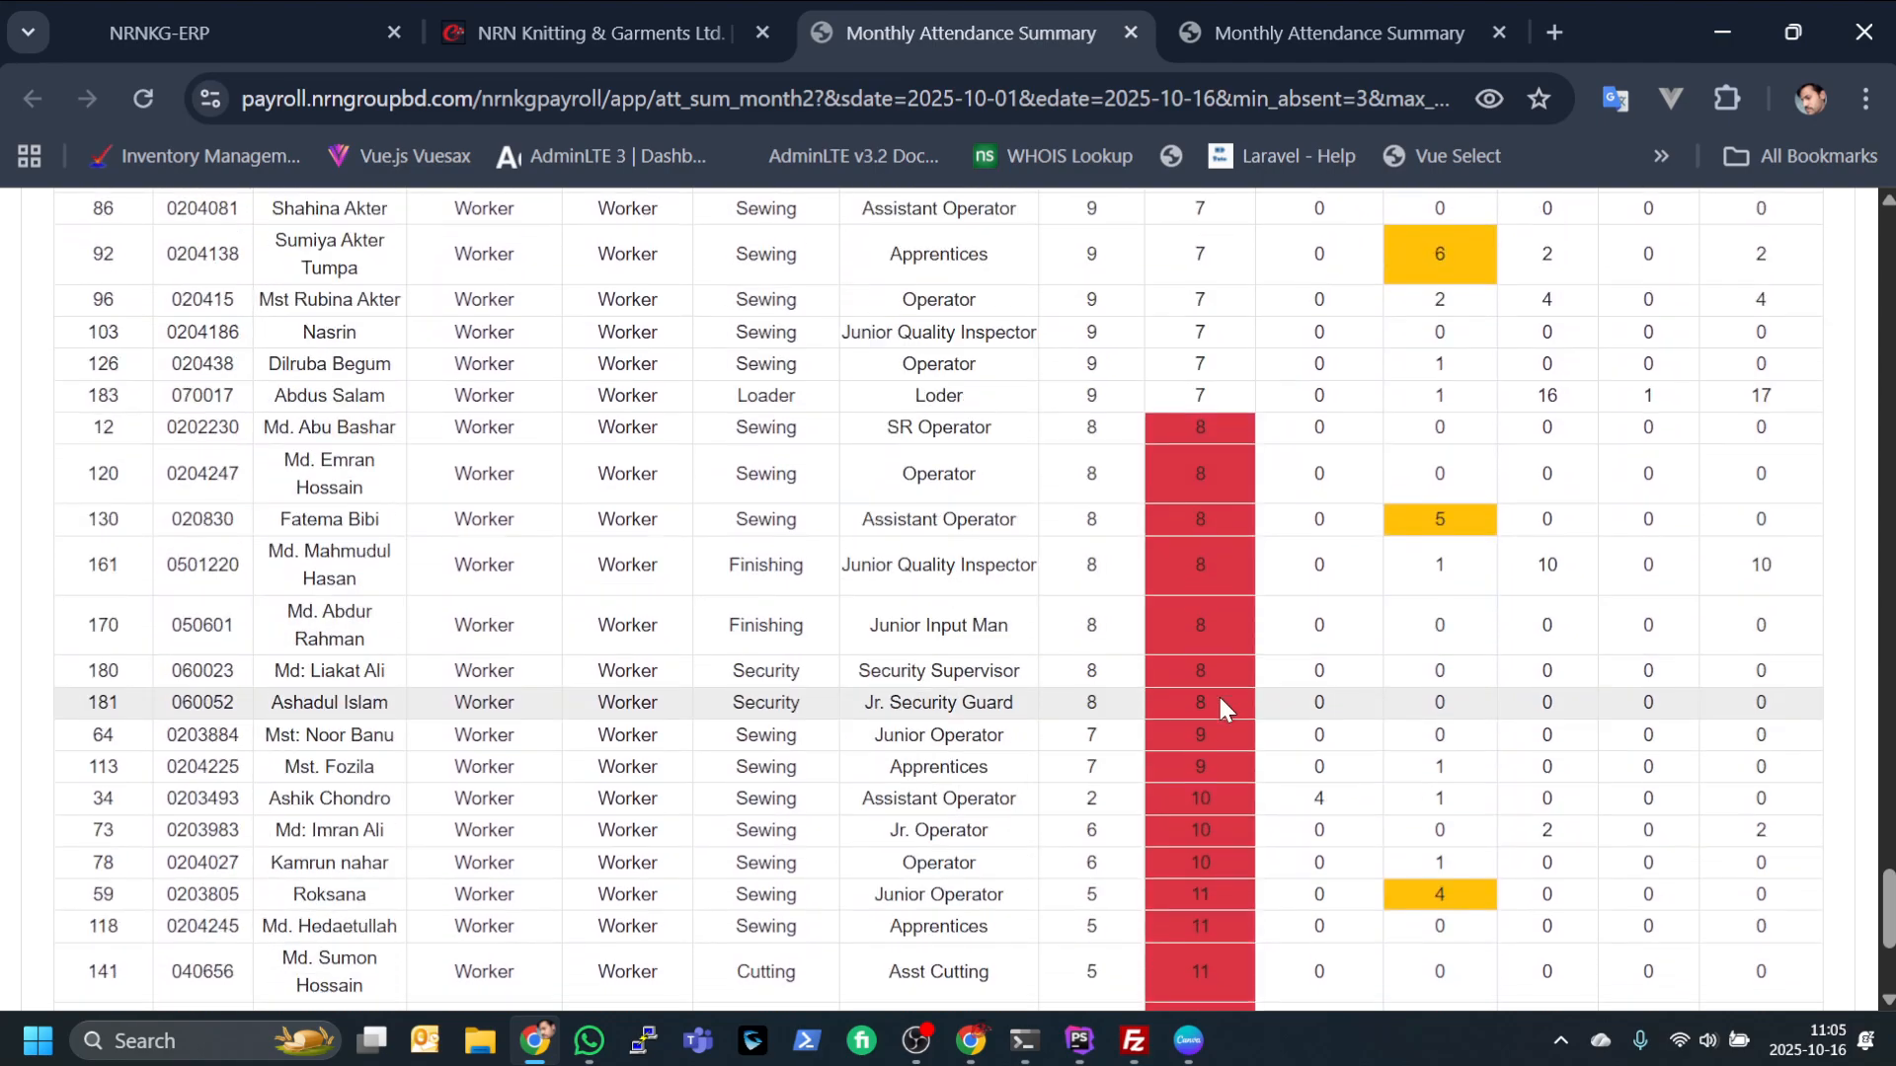
scroll(1222, 703, down, 4)
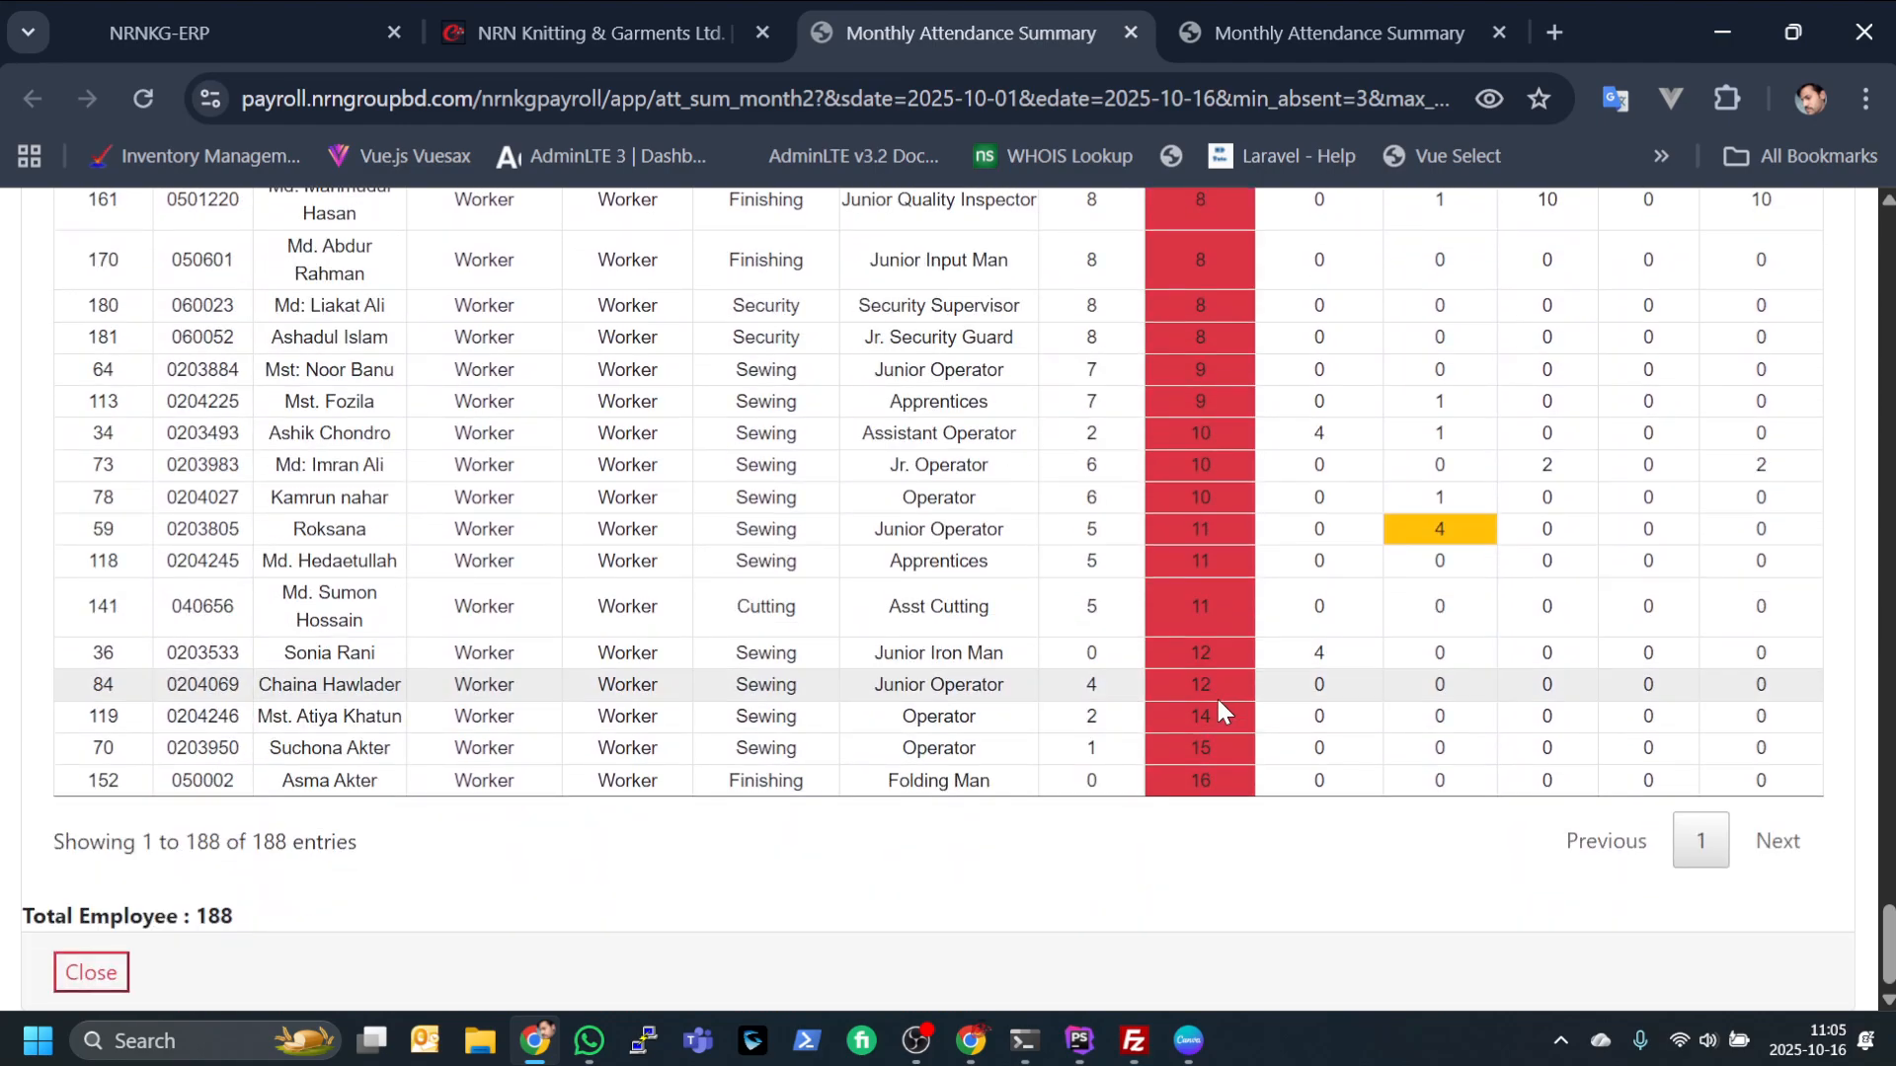
double_click(281, 845)
scroll(1247, 762, up, 10)
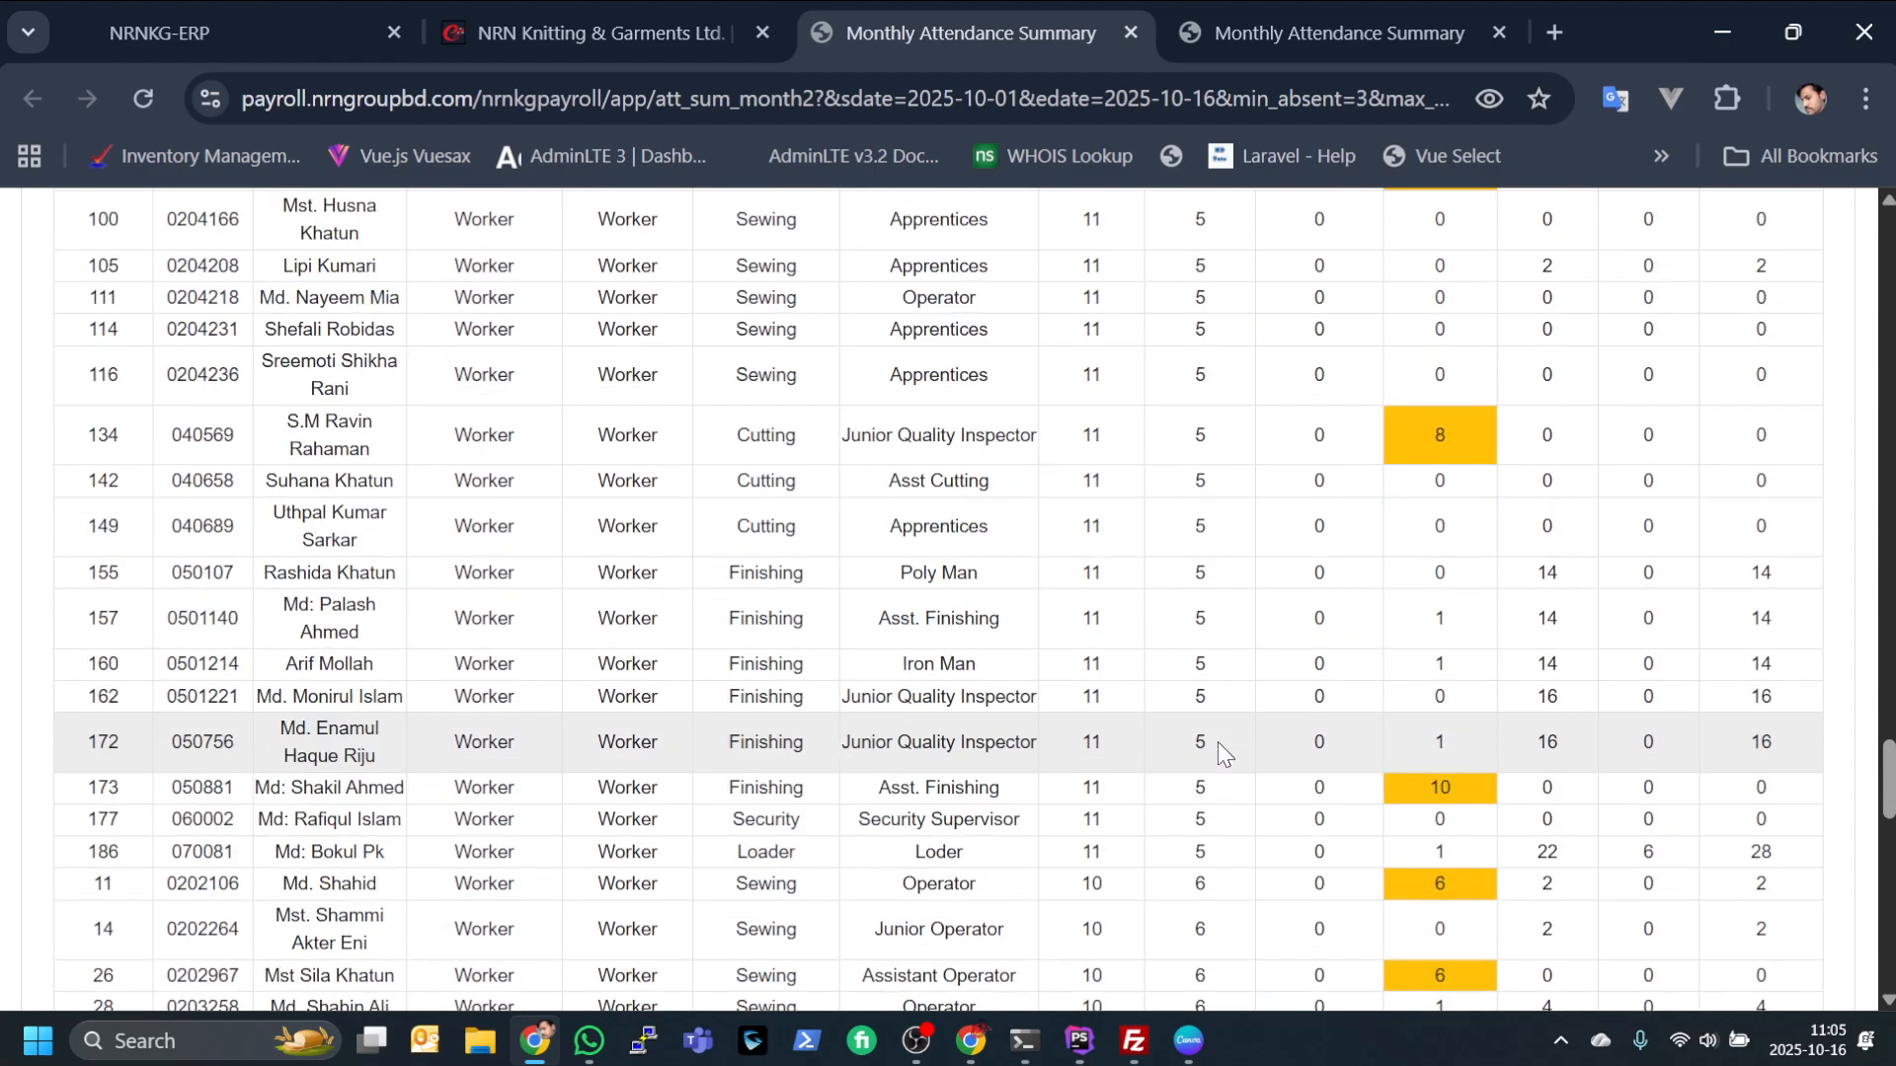
scroll(1218, 742, up, 15)
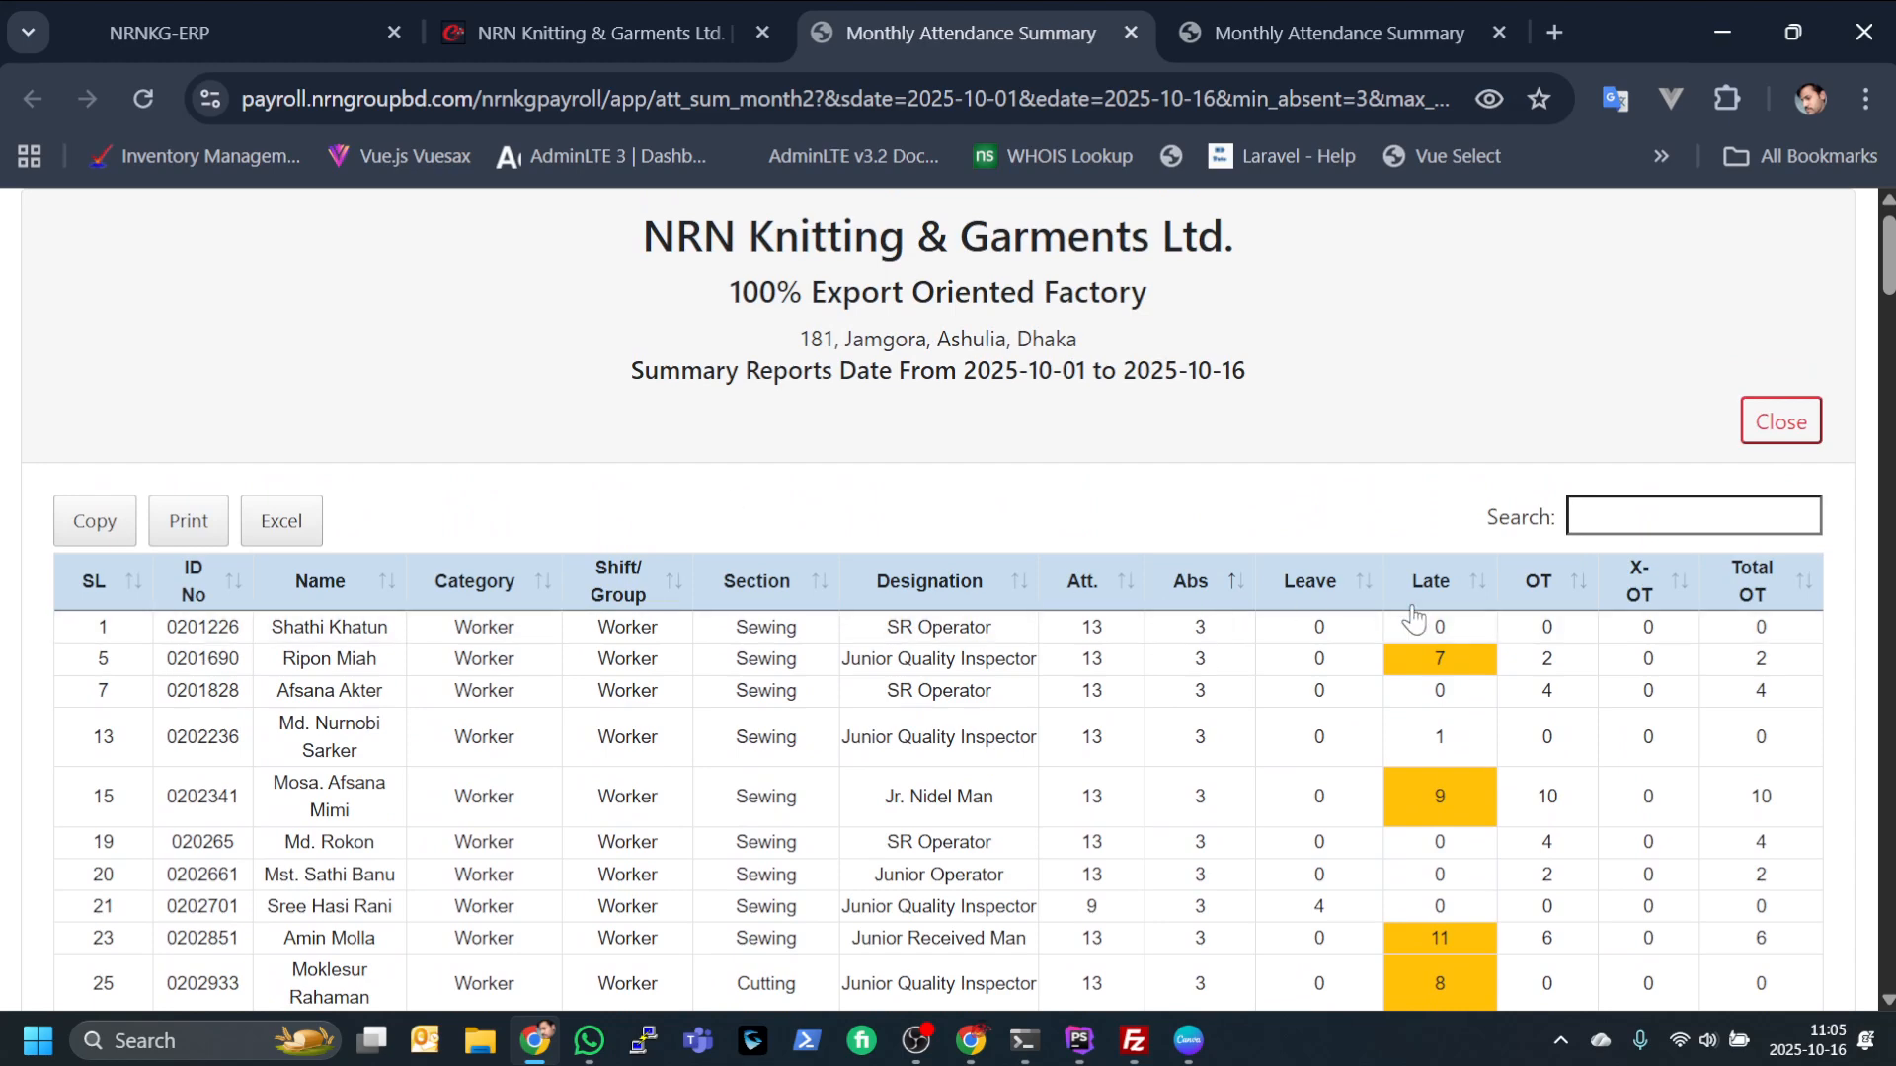
Return to the report form and clear the minimum and maximum absence limits
click(652, 32)
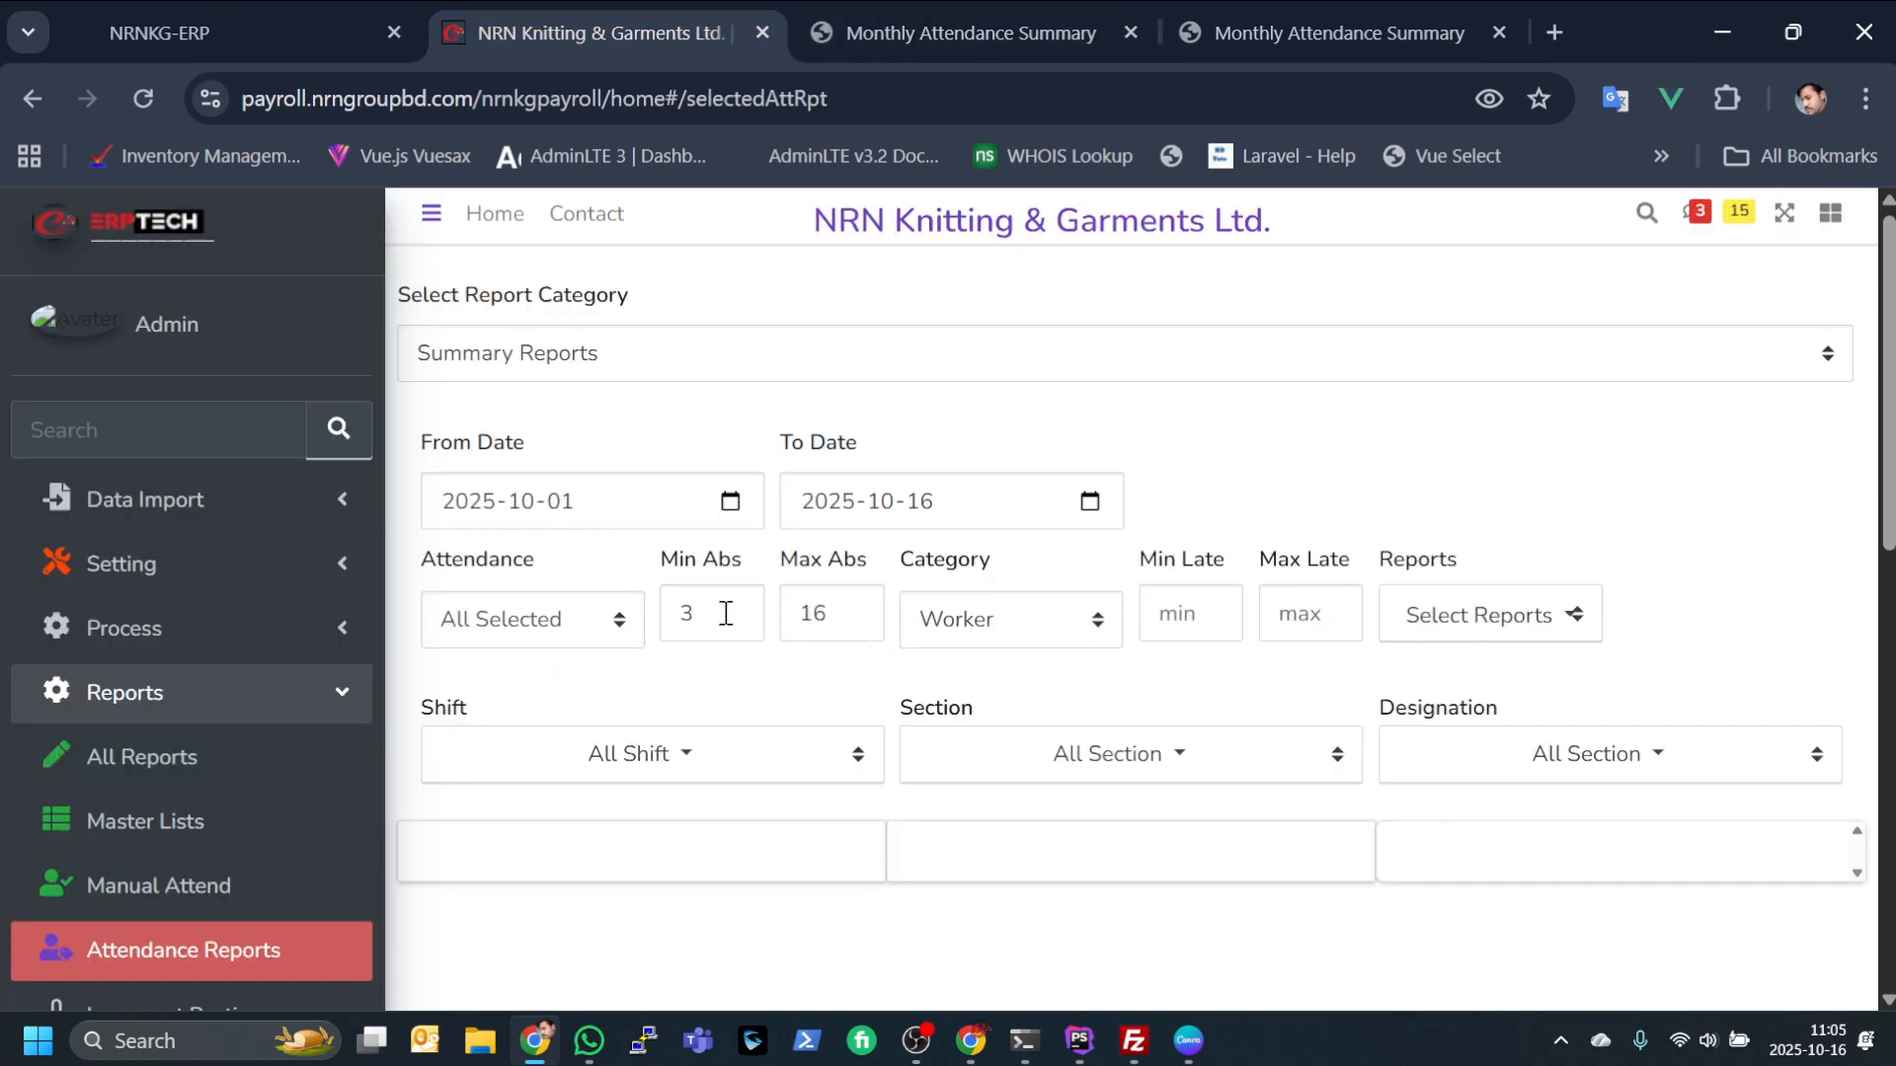
drag(726, 614, 682, 615)
key(BackSpace)
key(Tab)
key(BackSpace)
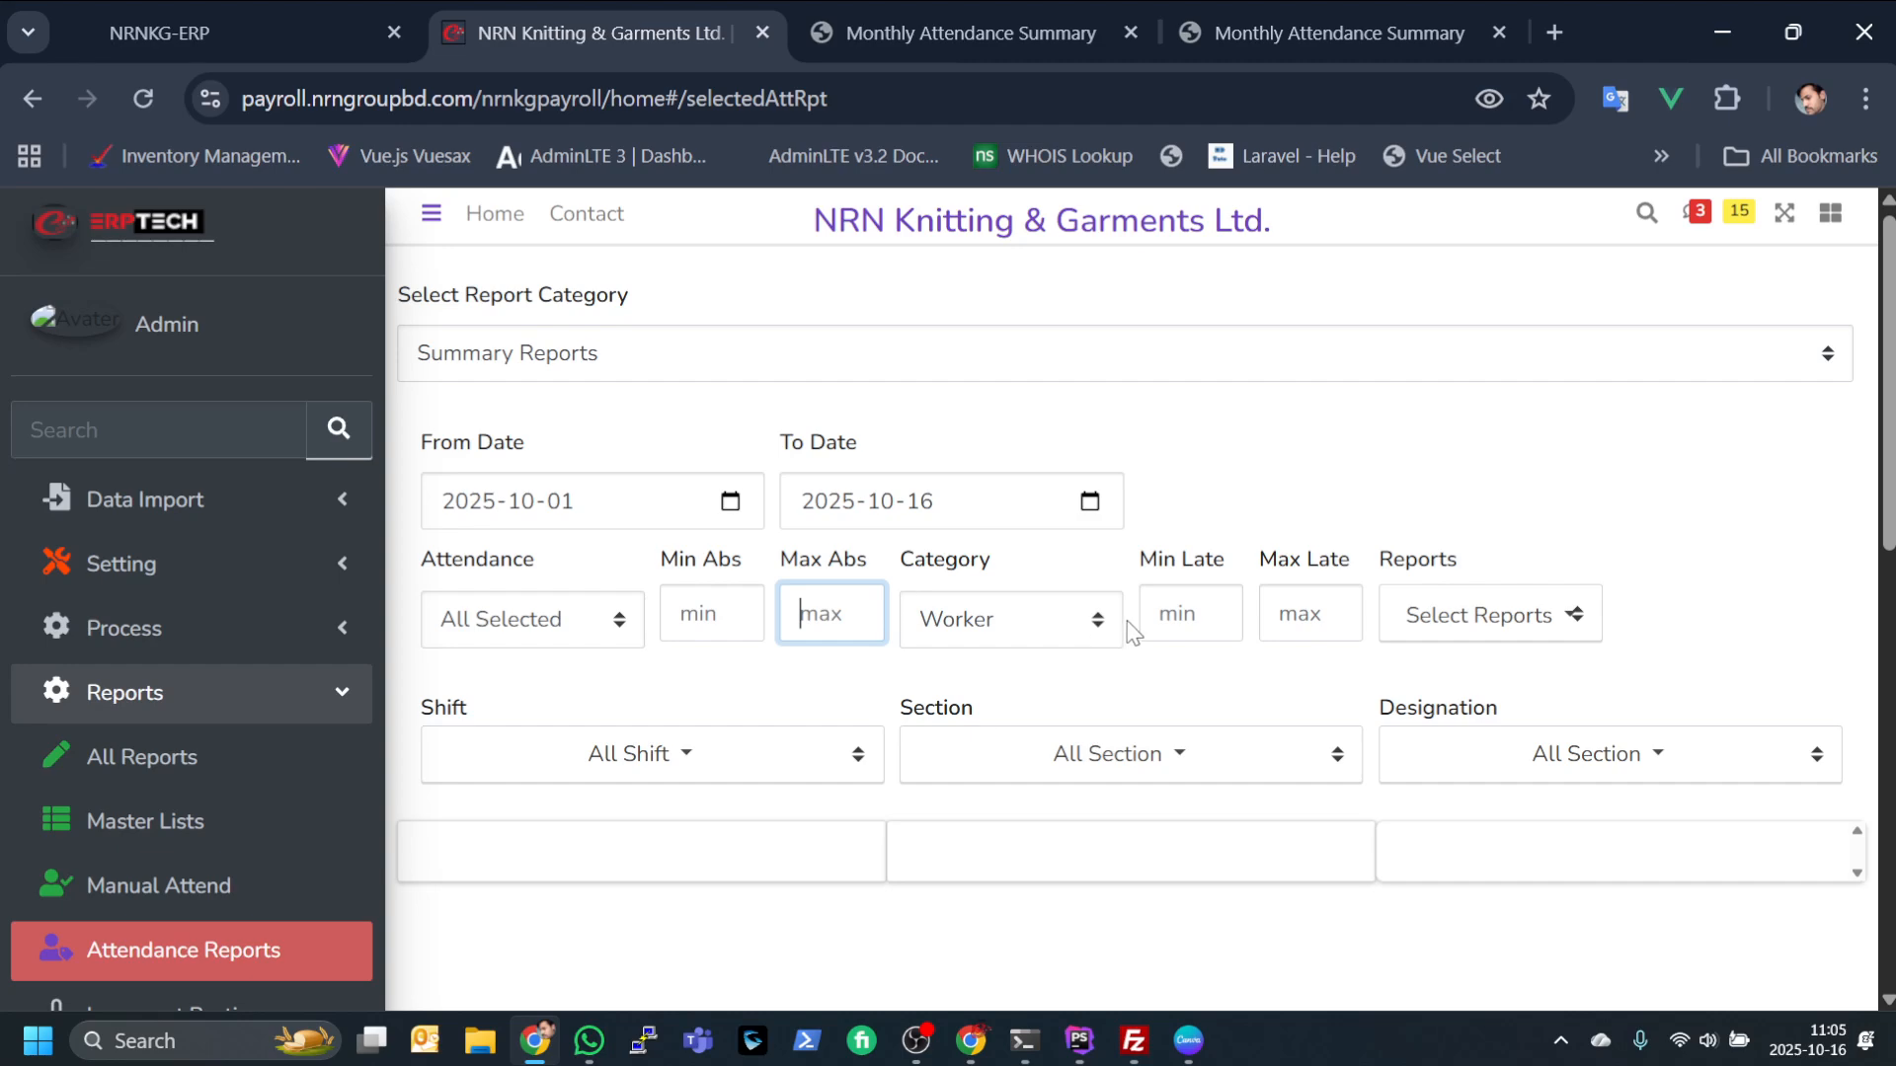
Set the minimum late count to 2 and the maximum to 16, generate the summary report and check its Late column
click(1165, 622)
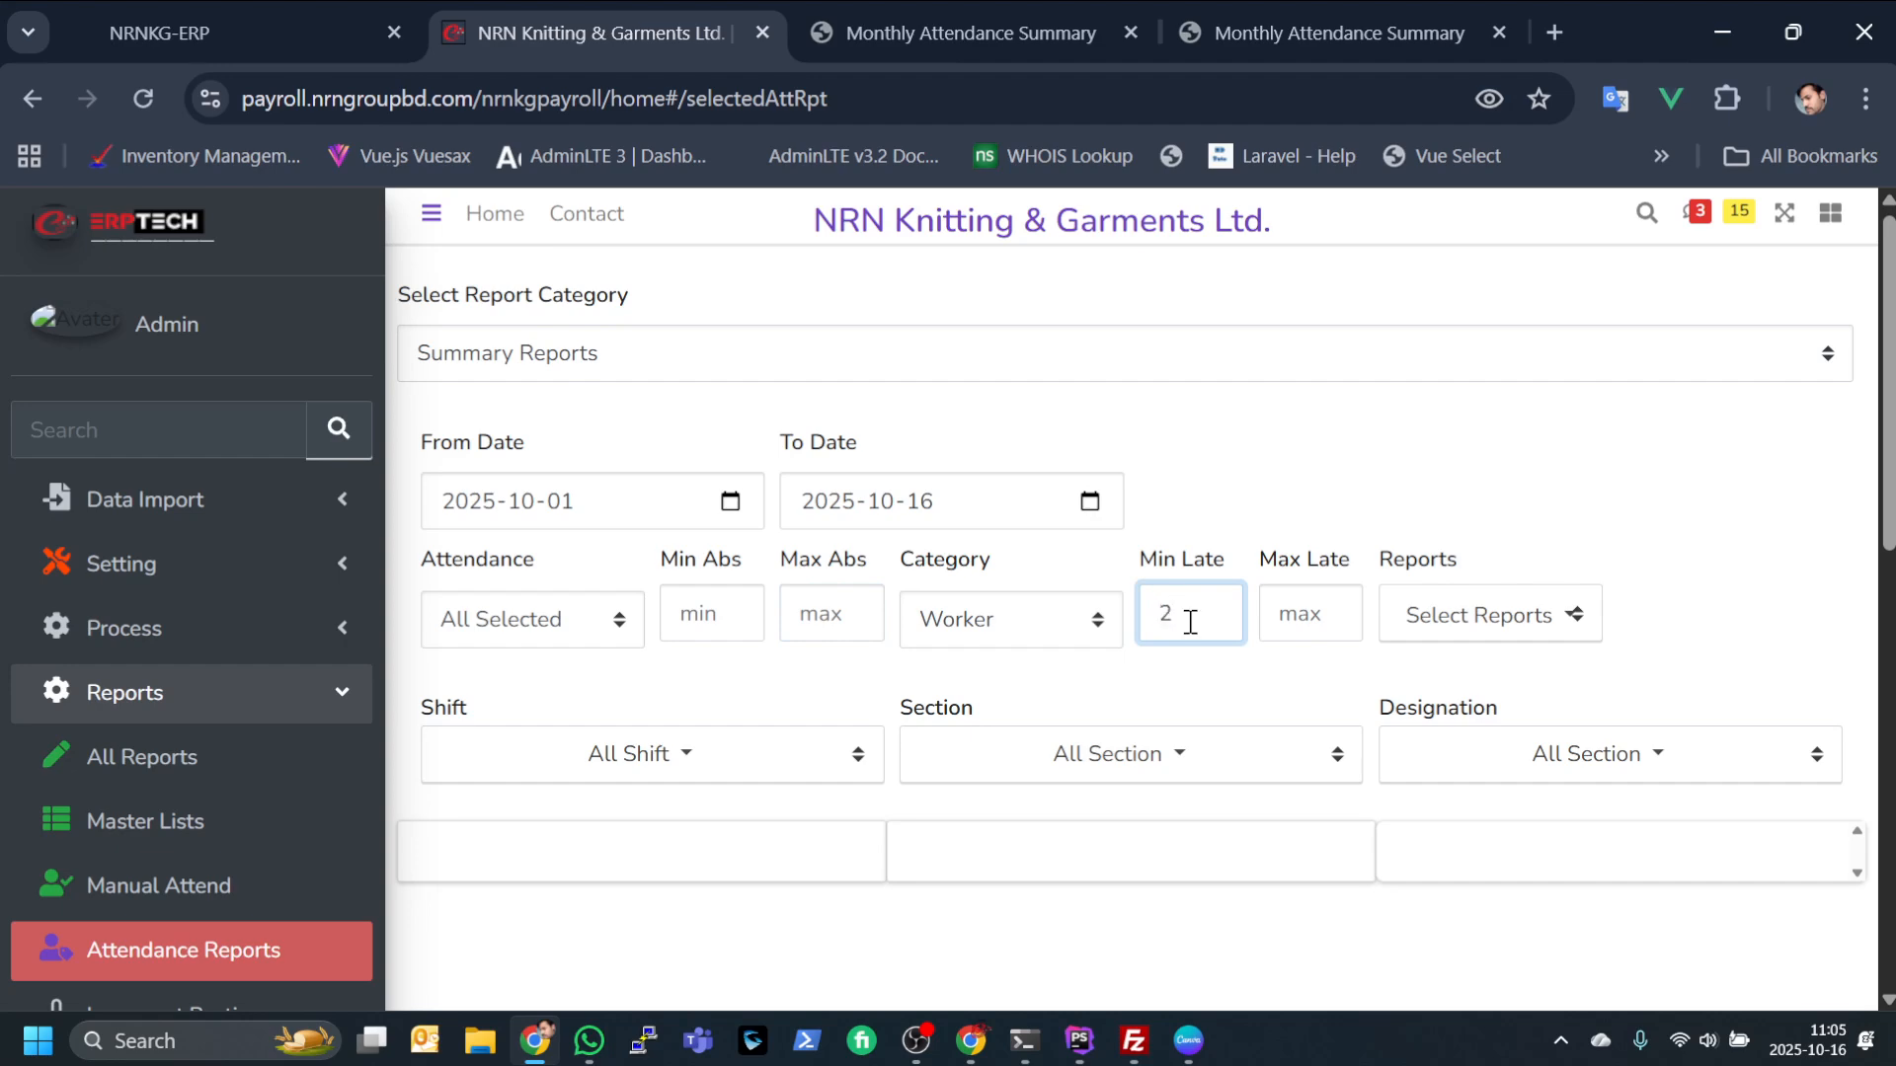
click(1295, 612)
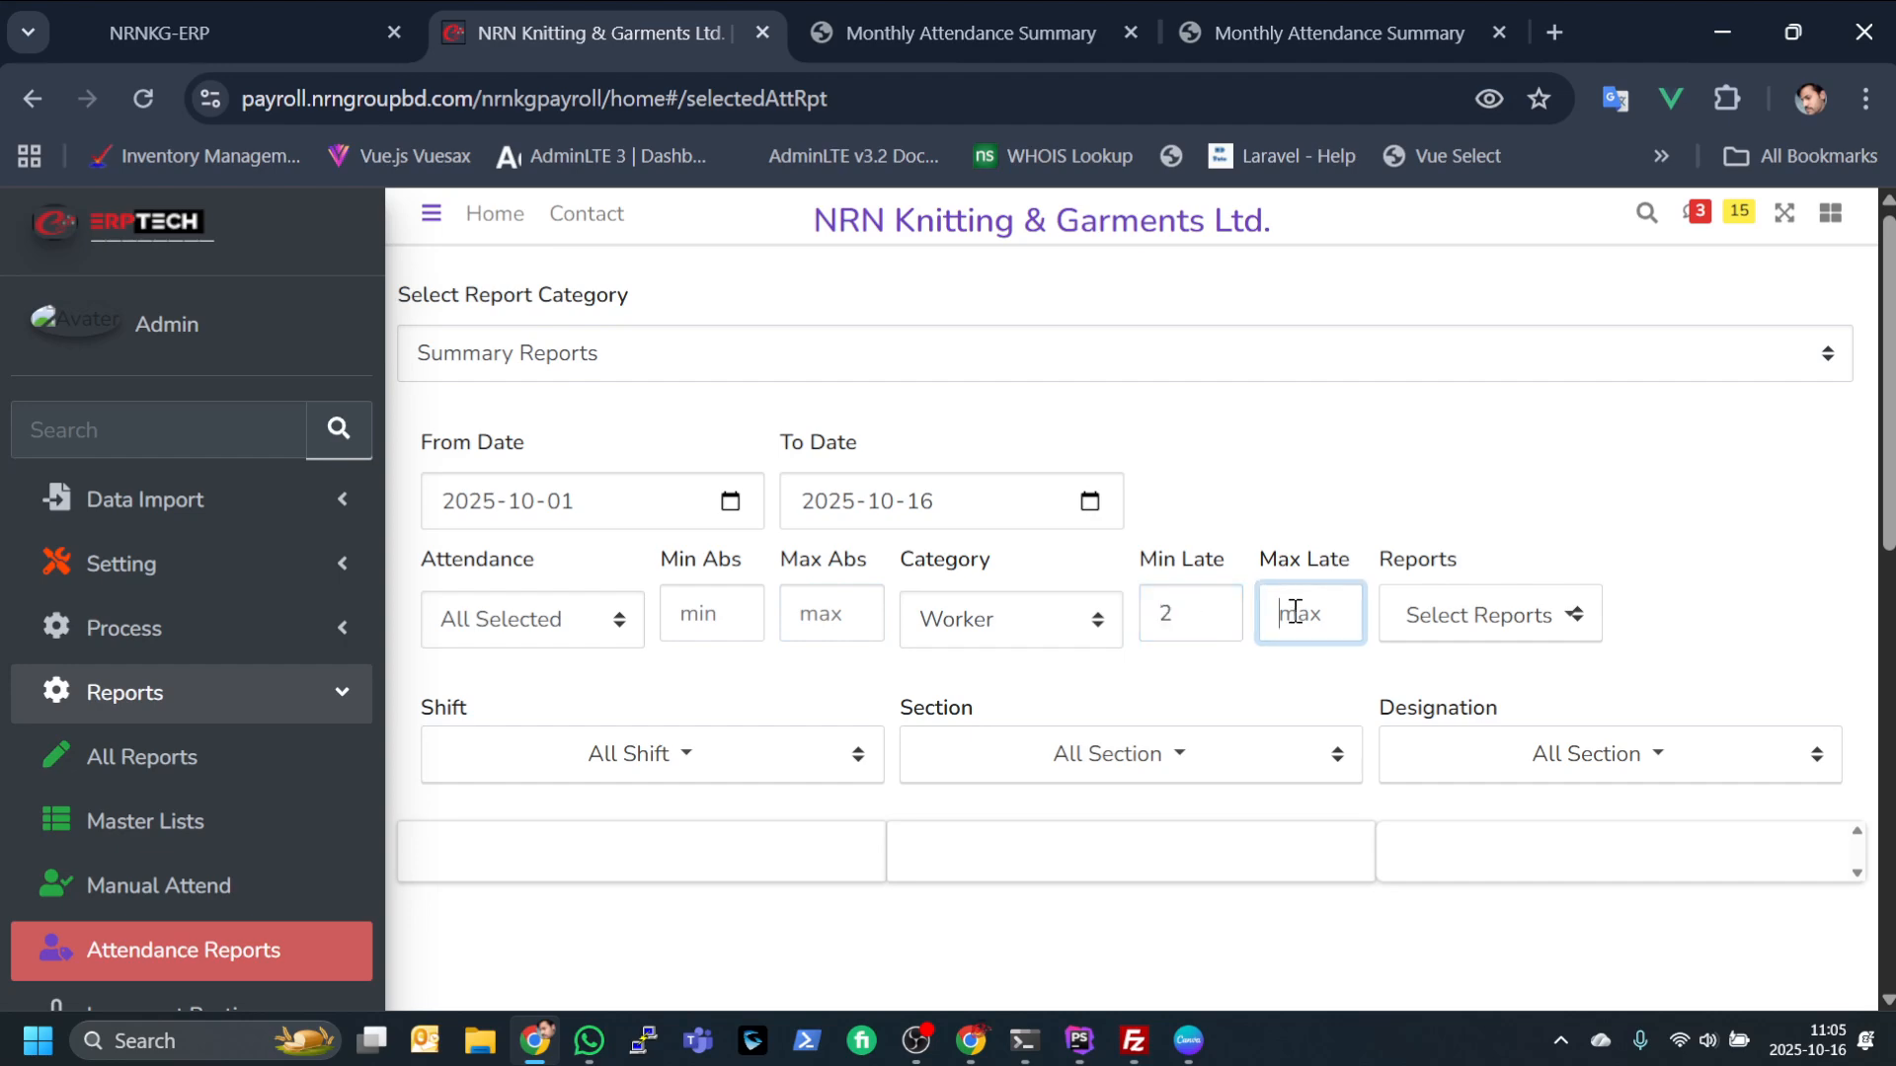
text(16)
click(1448, 632)
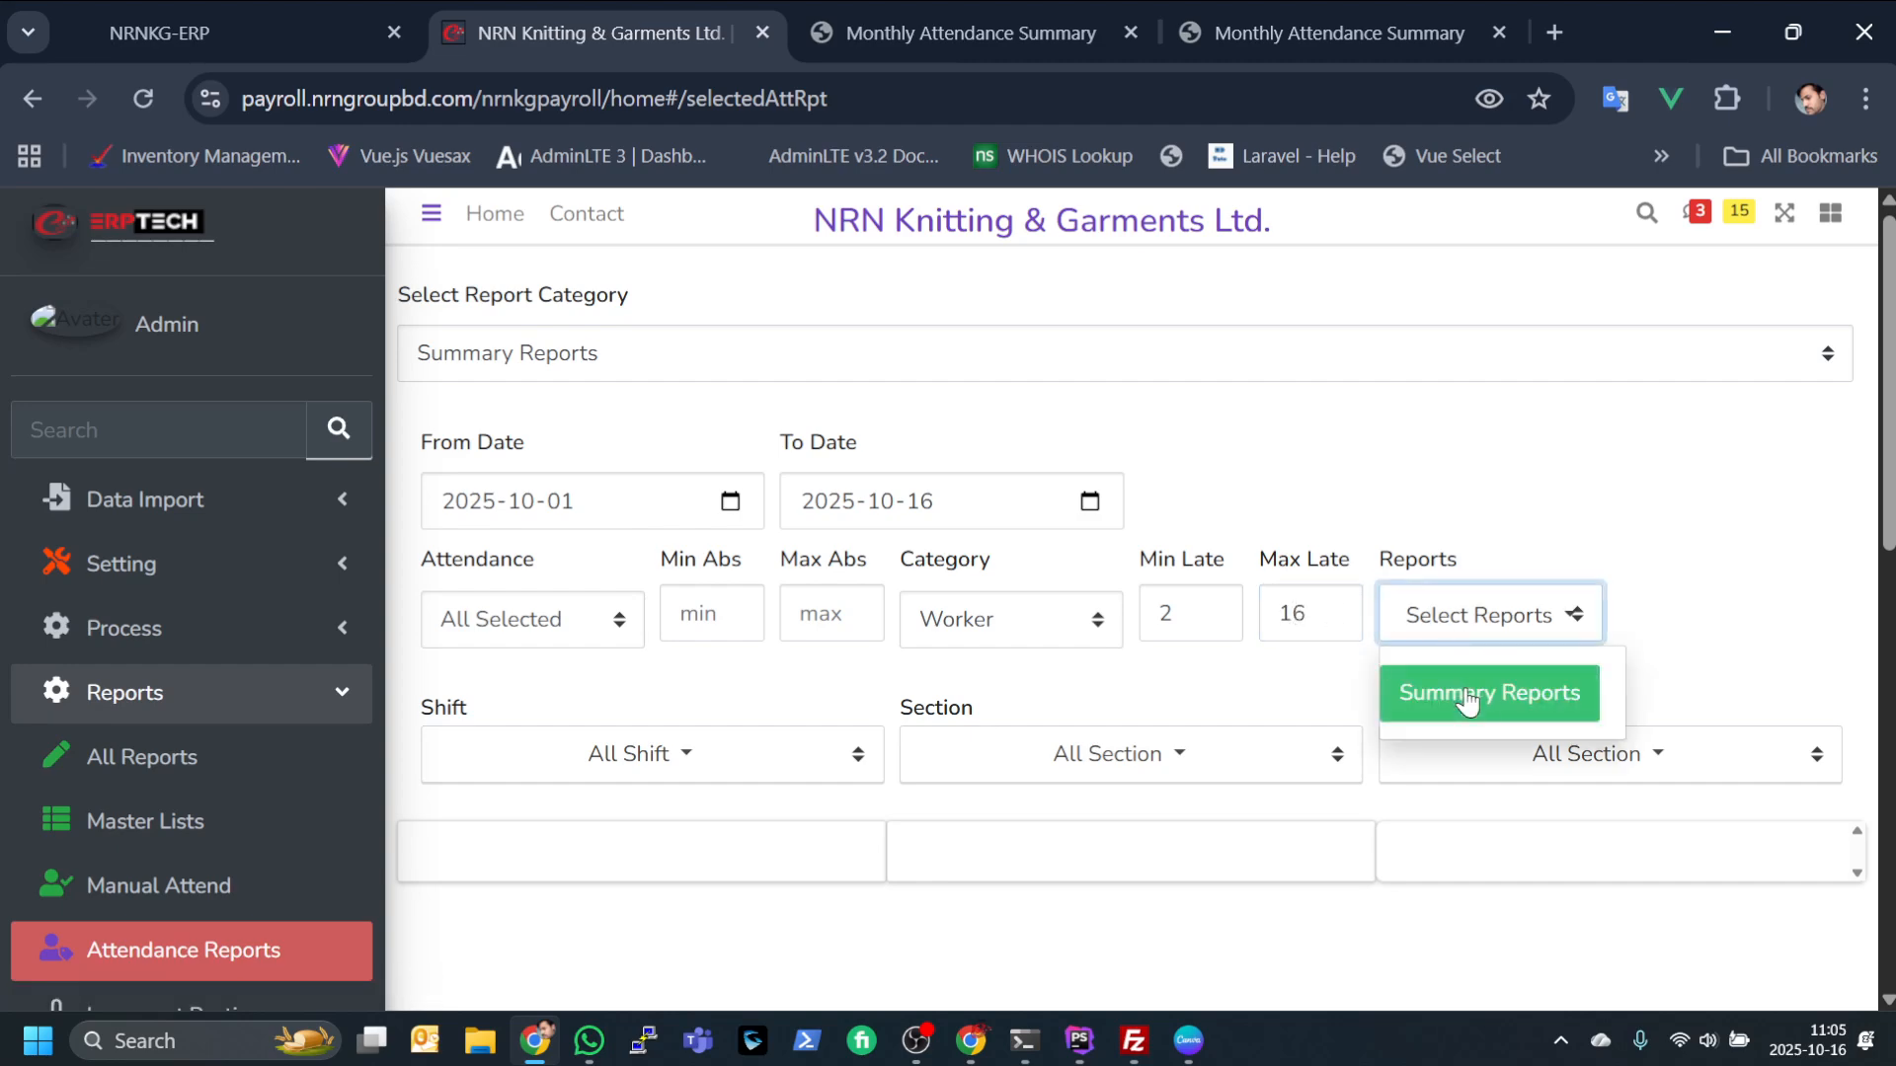
click(1407, 703)
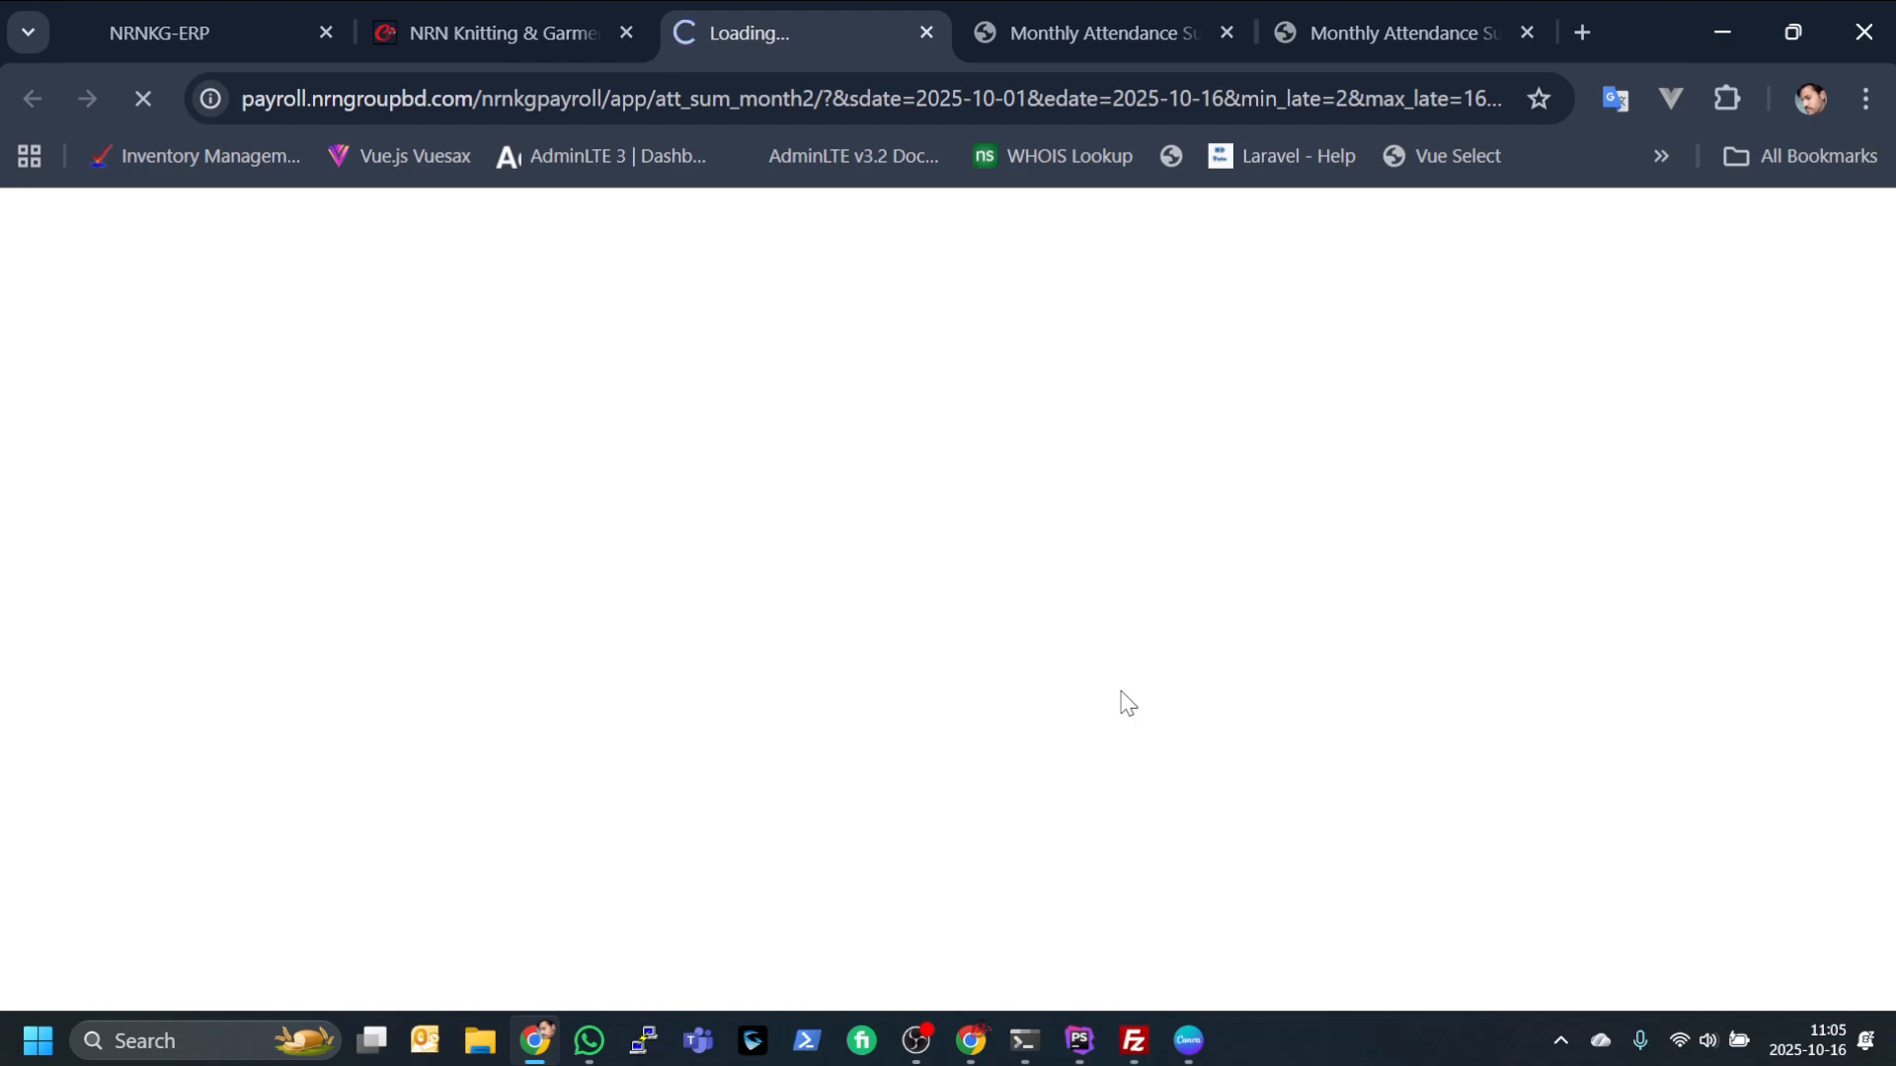
scroll(1448, 570, down, 1)
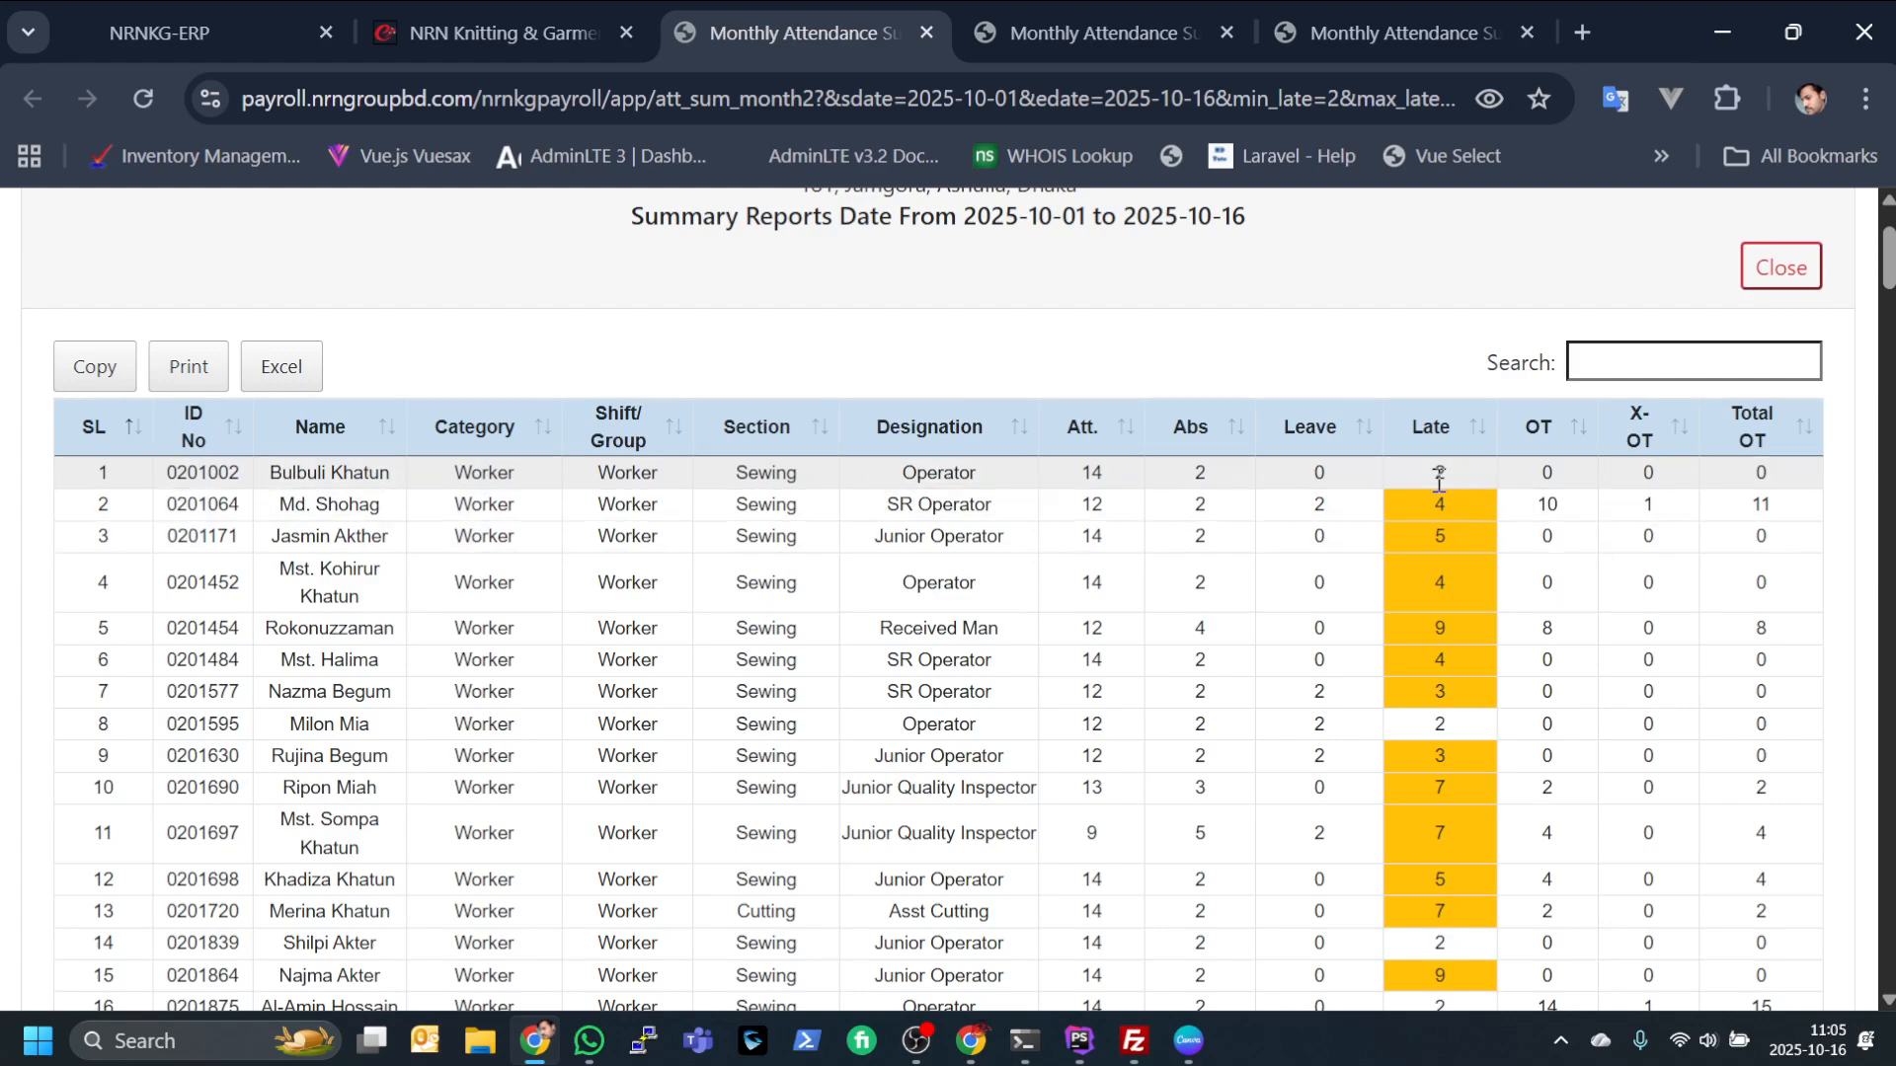
scroll(1442, 682, down, 5)
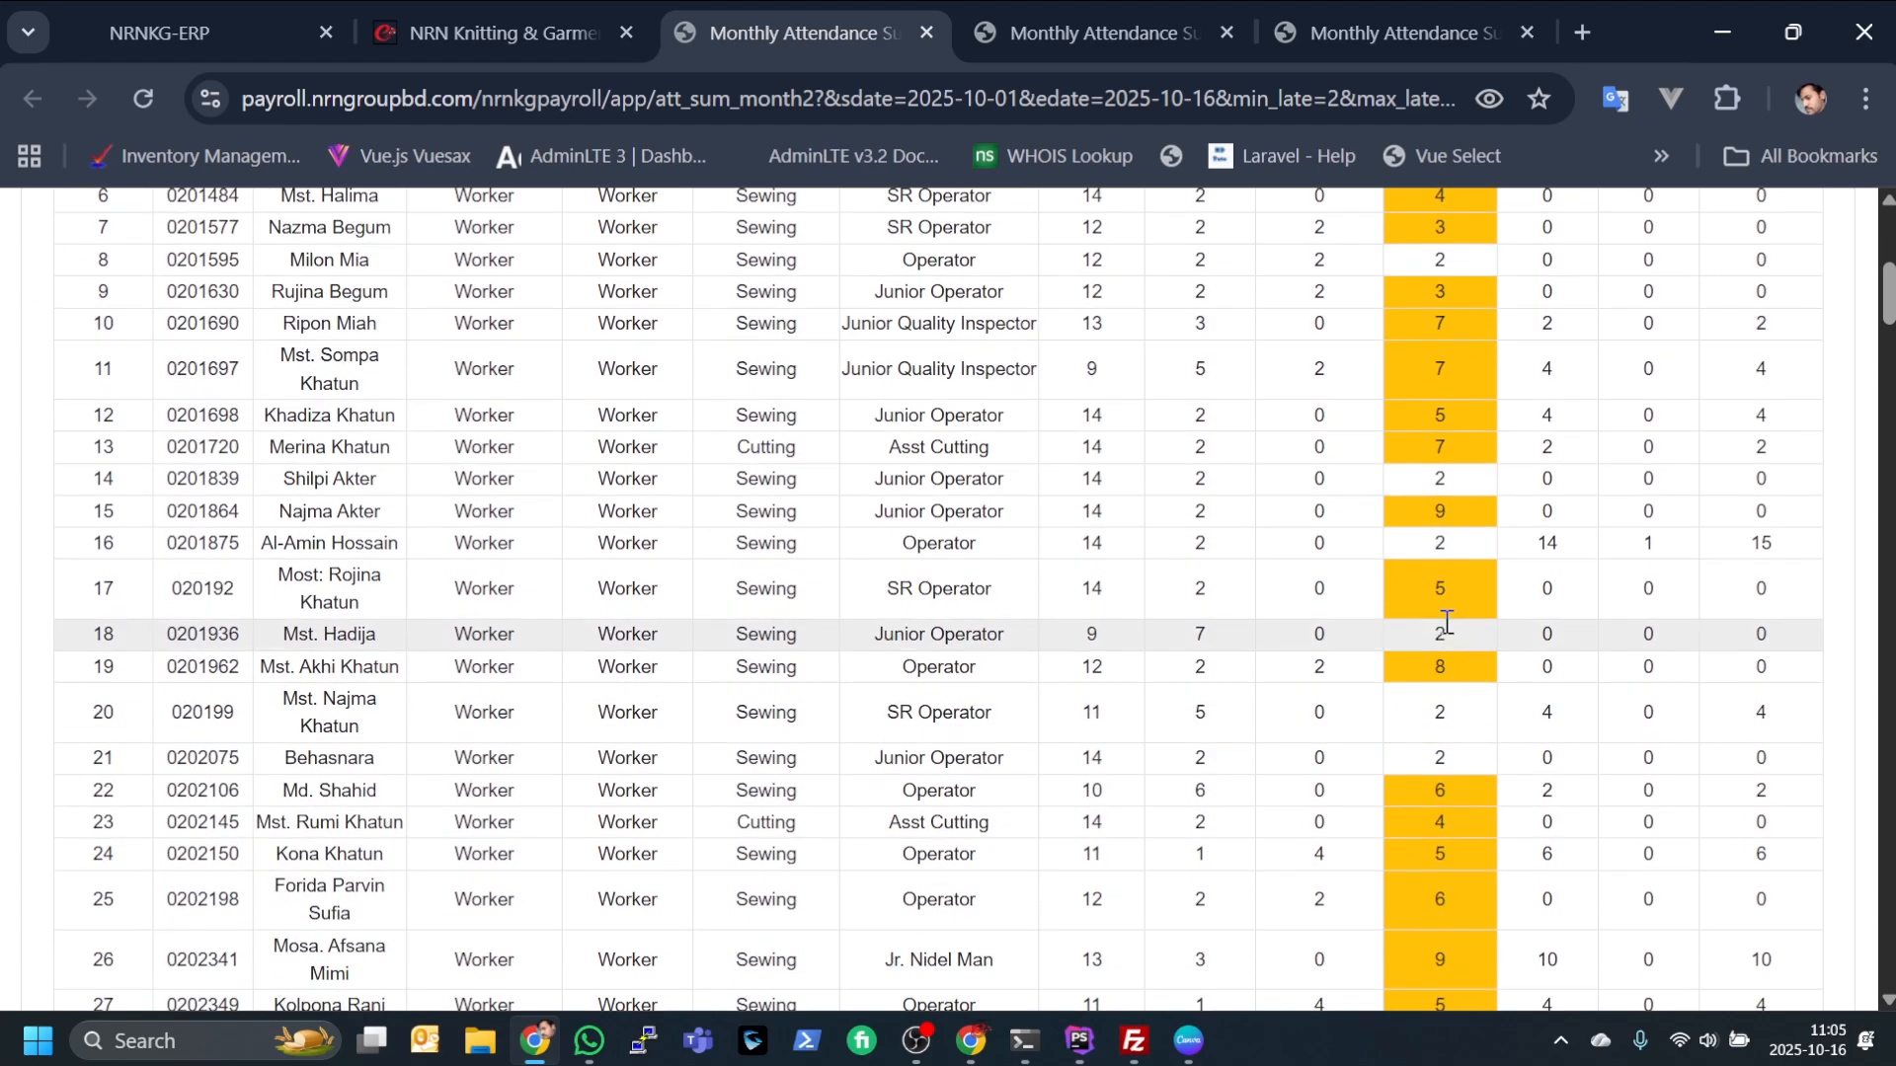
scroll(1447, 620, down, 6)
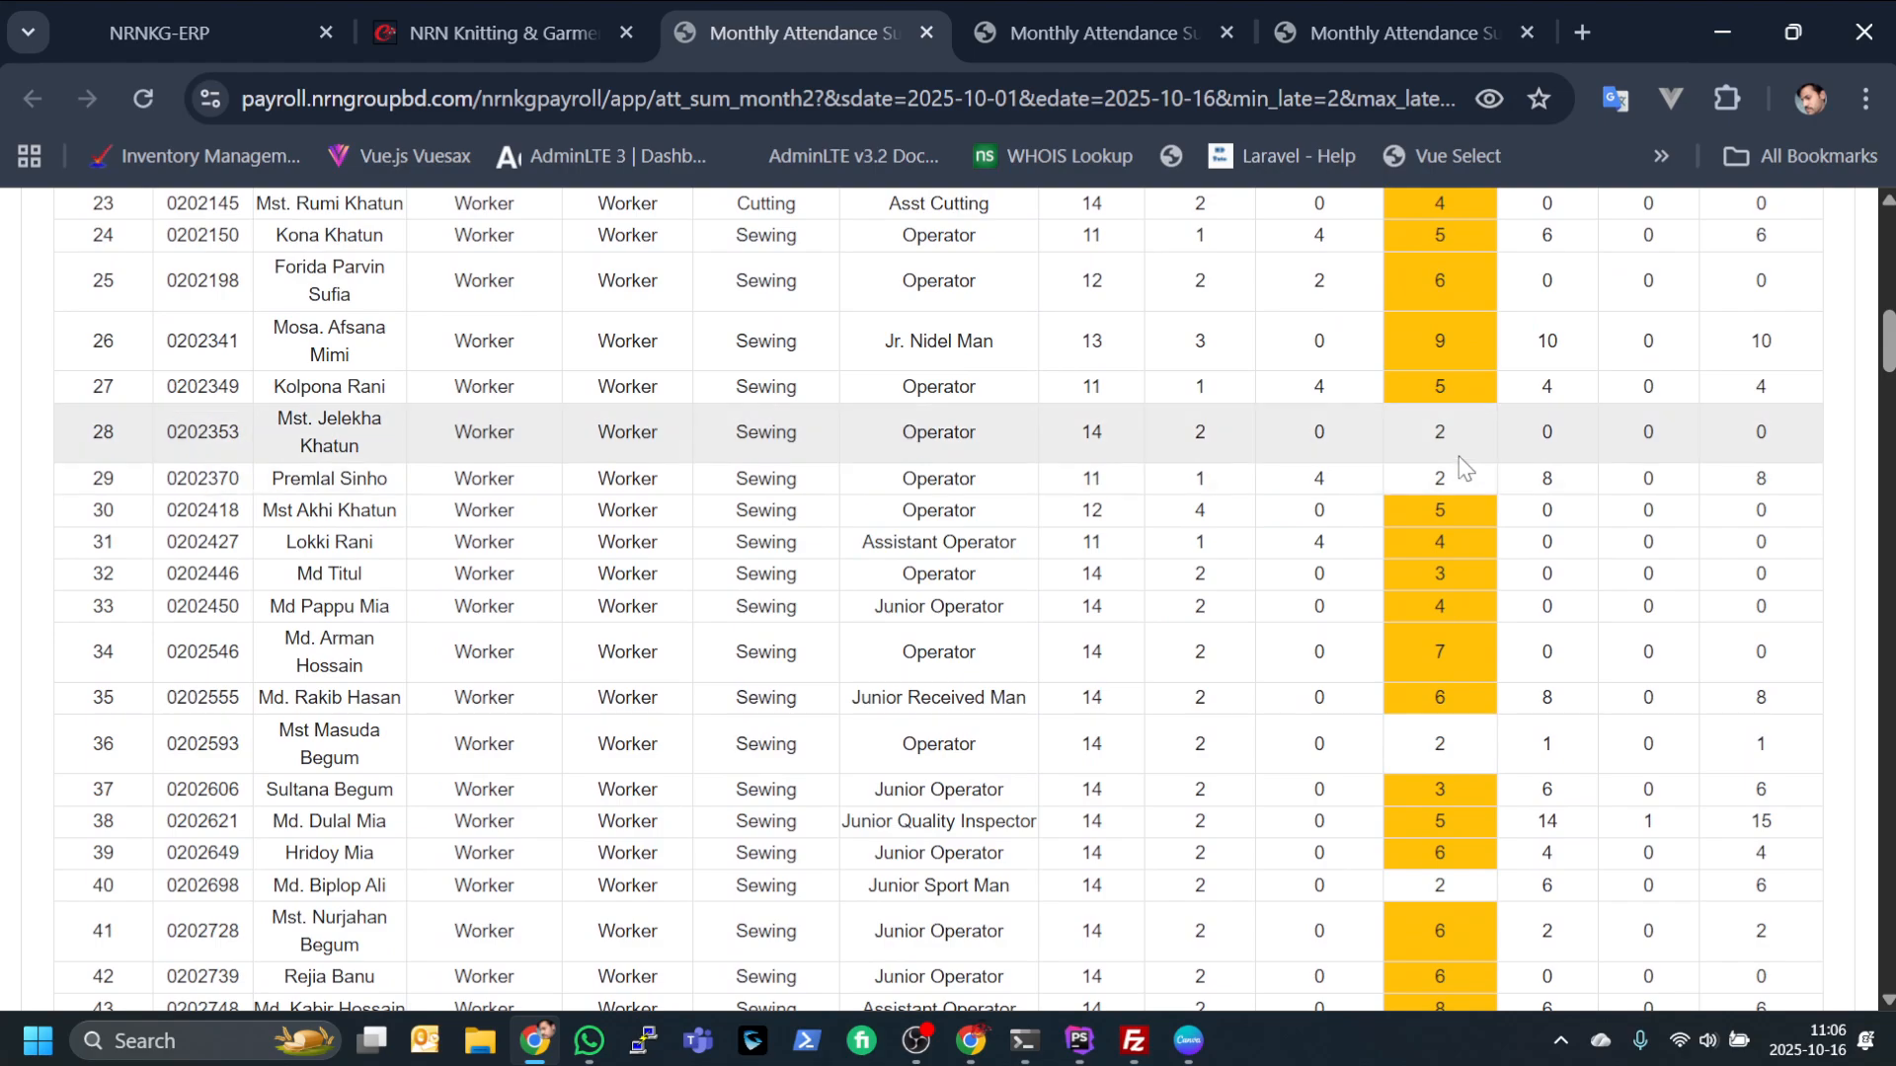
Review the late counts across the rows of the worker summary report
scroll(1460, 465, down, 8)
scroll(1450, 468, up, 20)
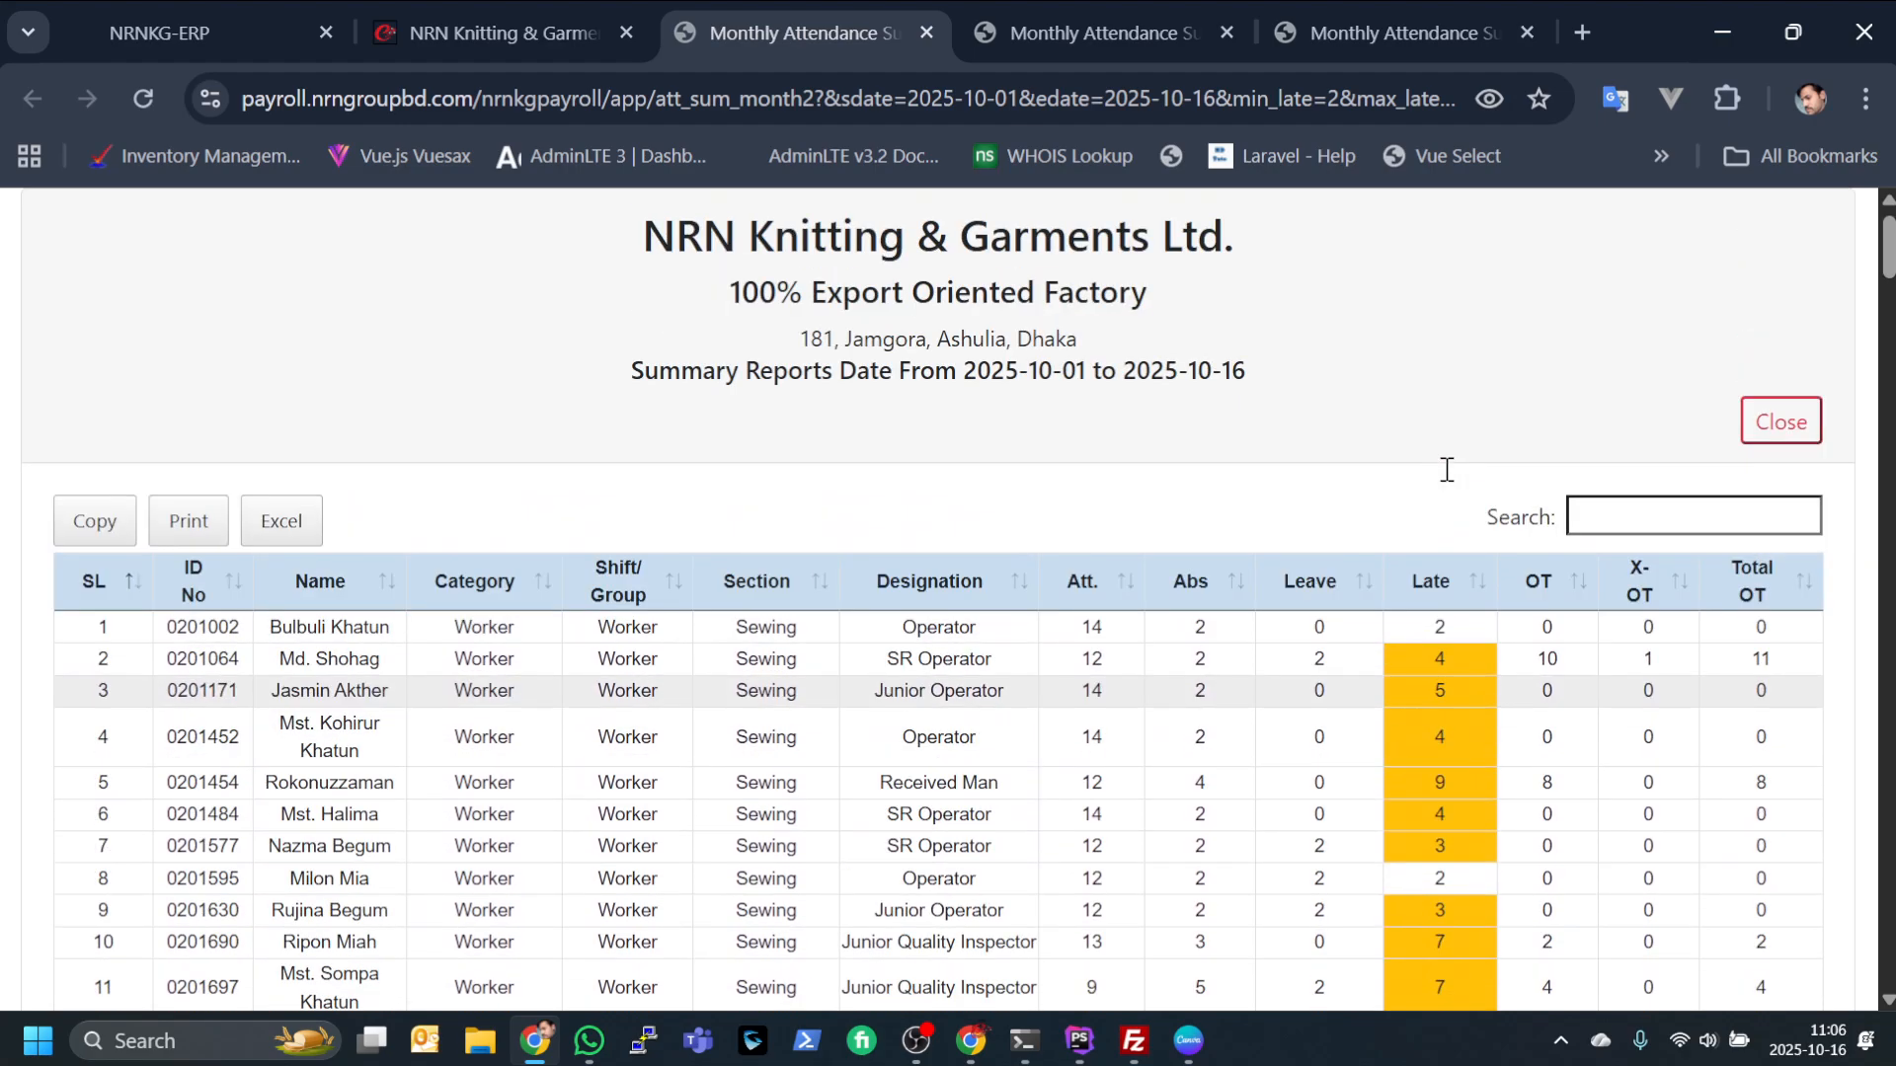
scroll(1465, 763, down, 15)
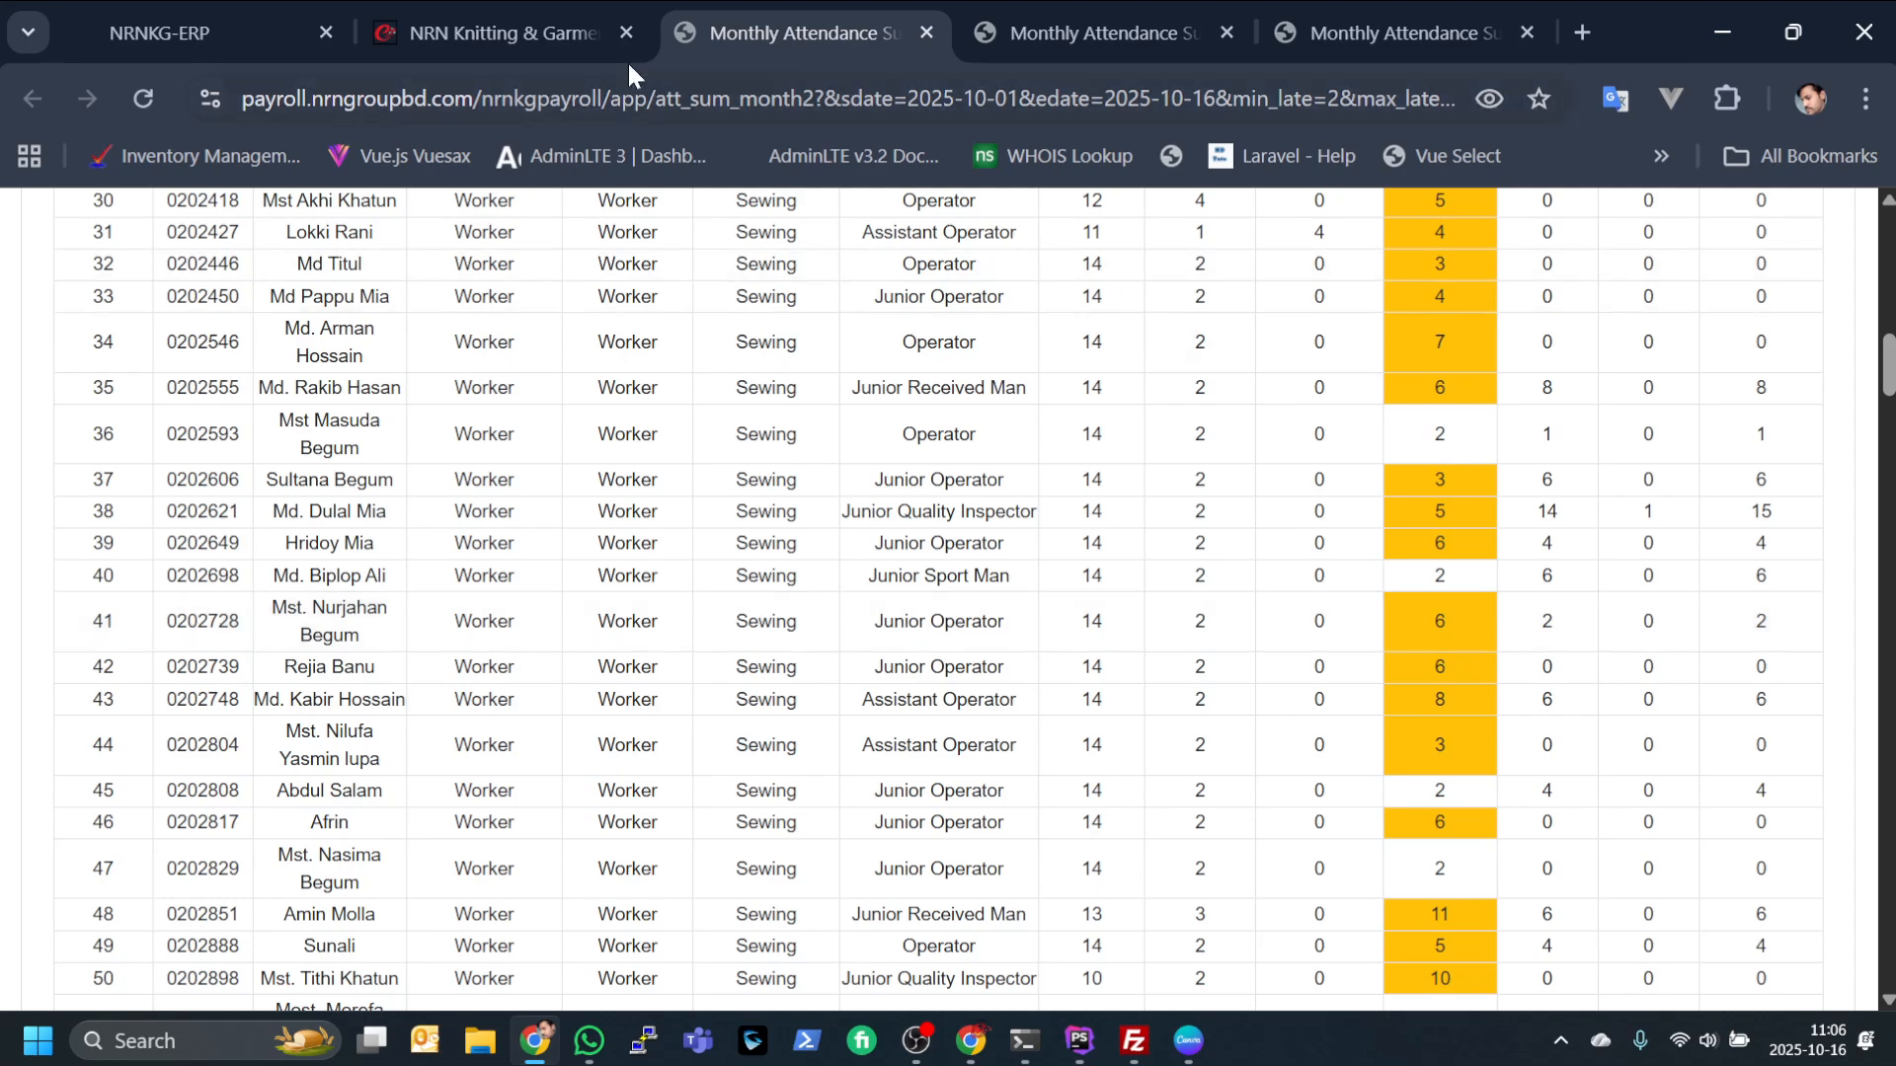
scroll(626, 203, down, 8)
scroll(661, 607, down, 10)
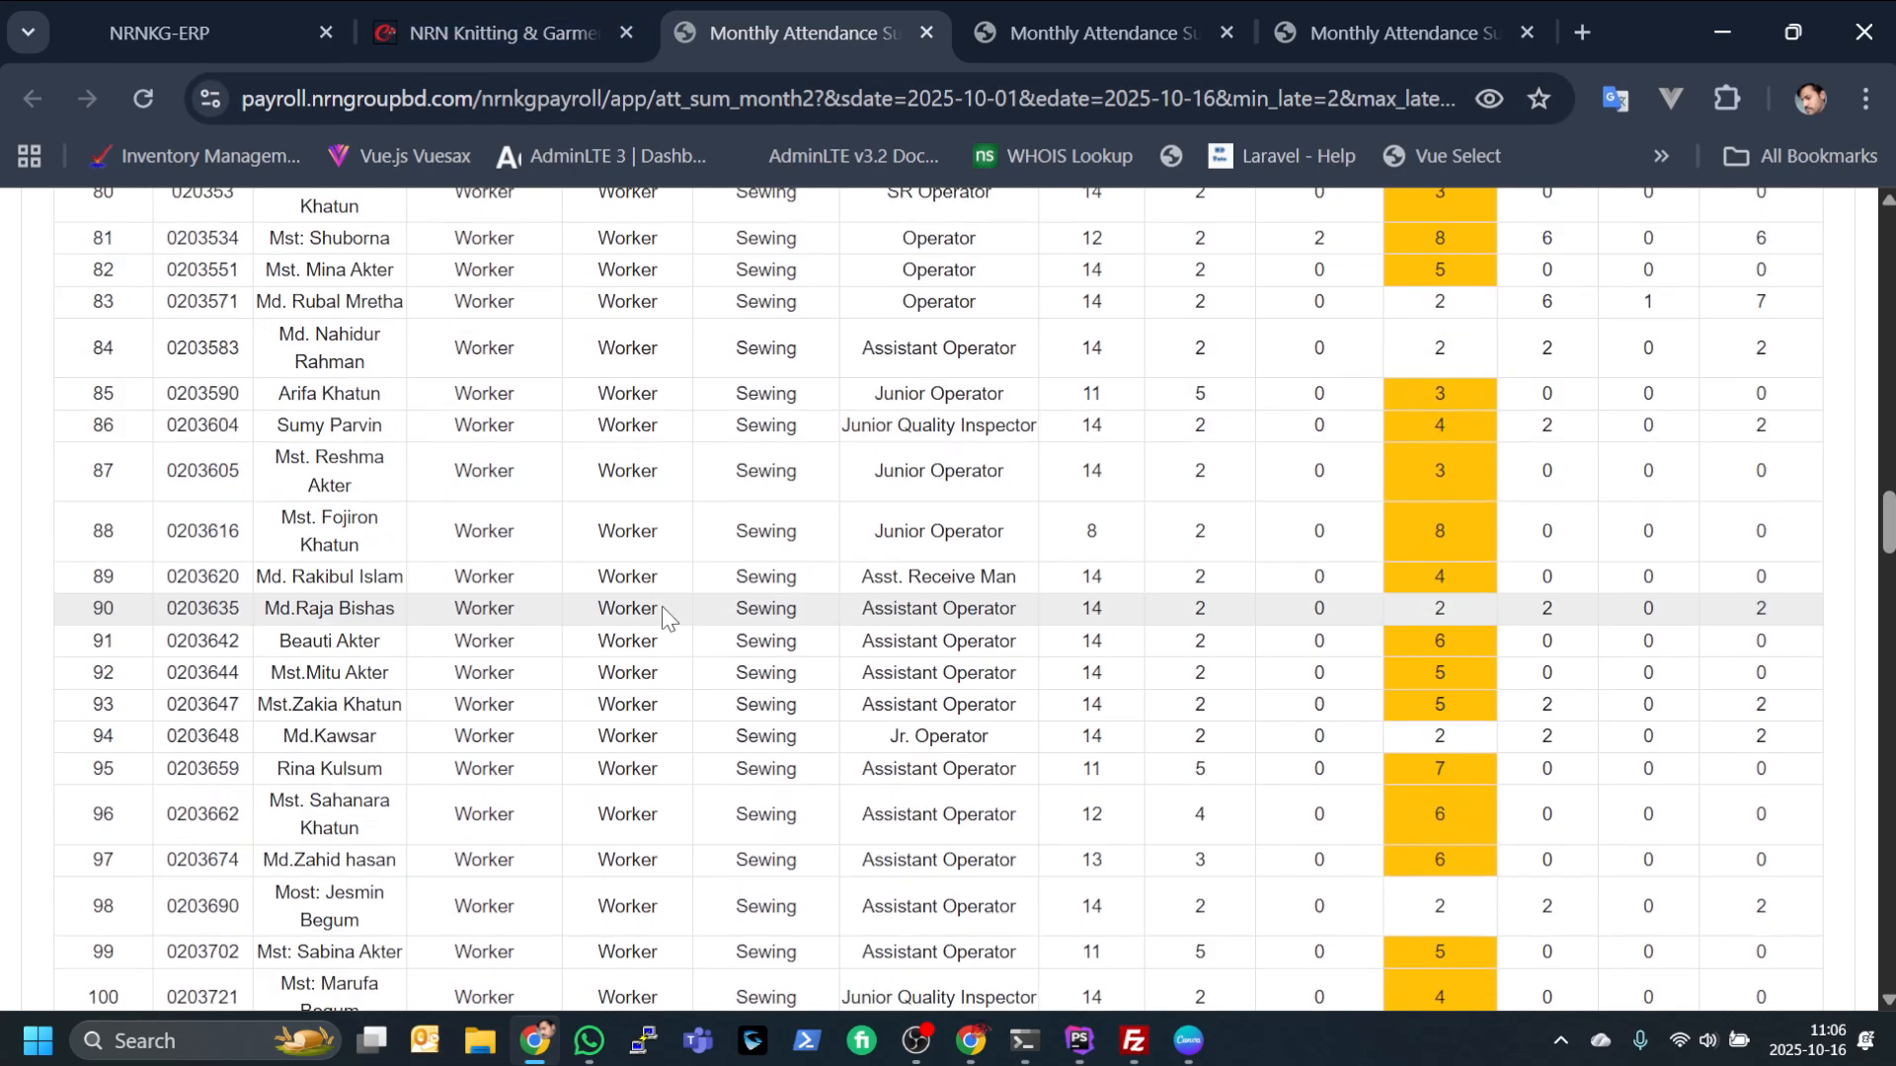
scroll(662, 606, down, 5)
Return to the report form, set the category to Staff, generate the summary report and review it down to its end
click(492, 39)
click(1009, 618)
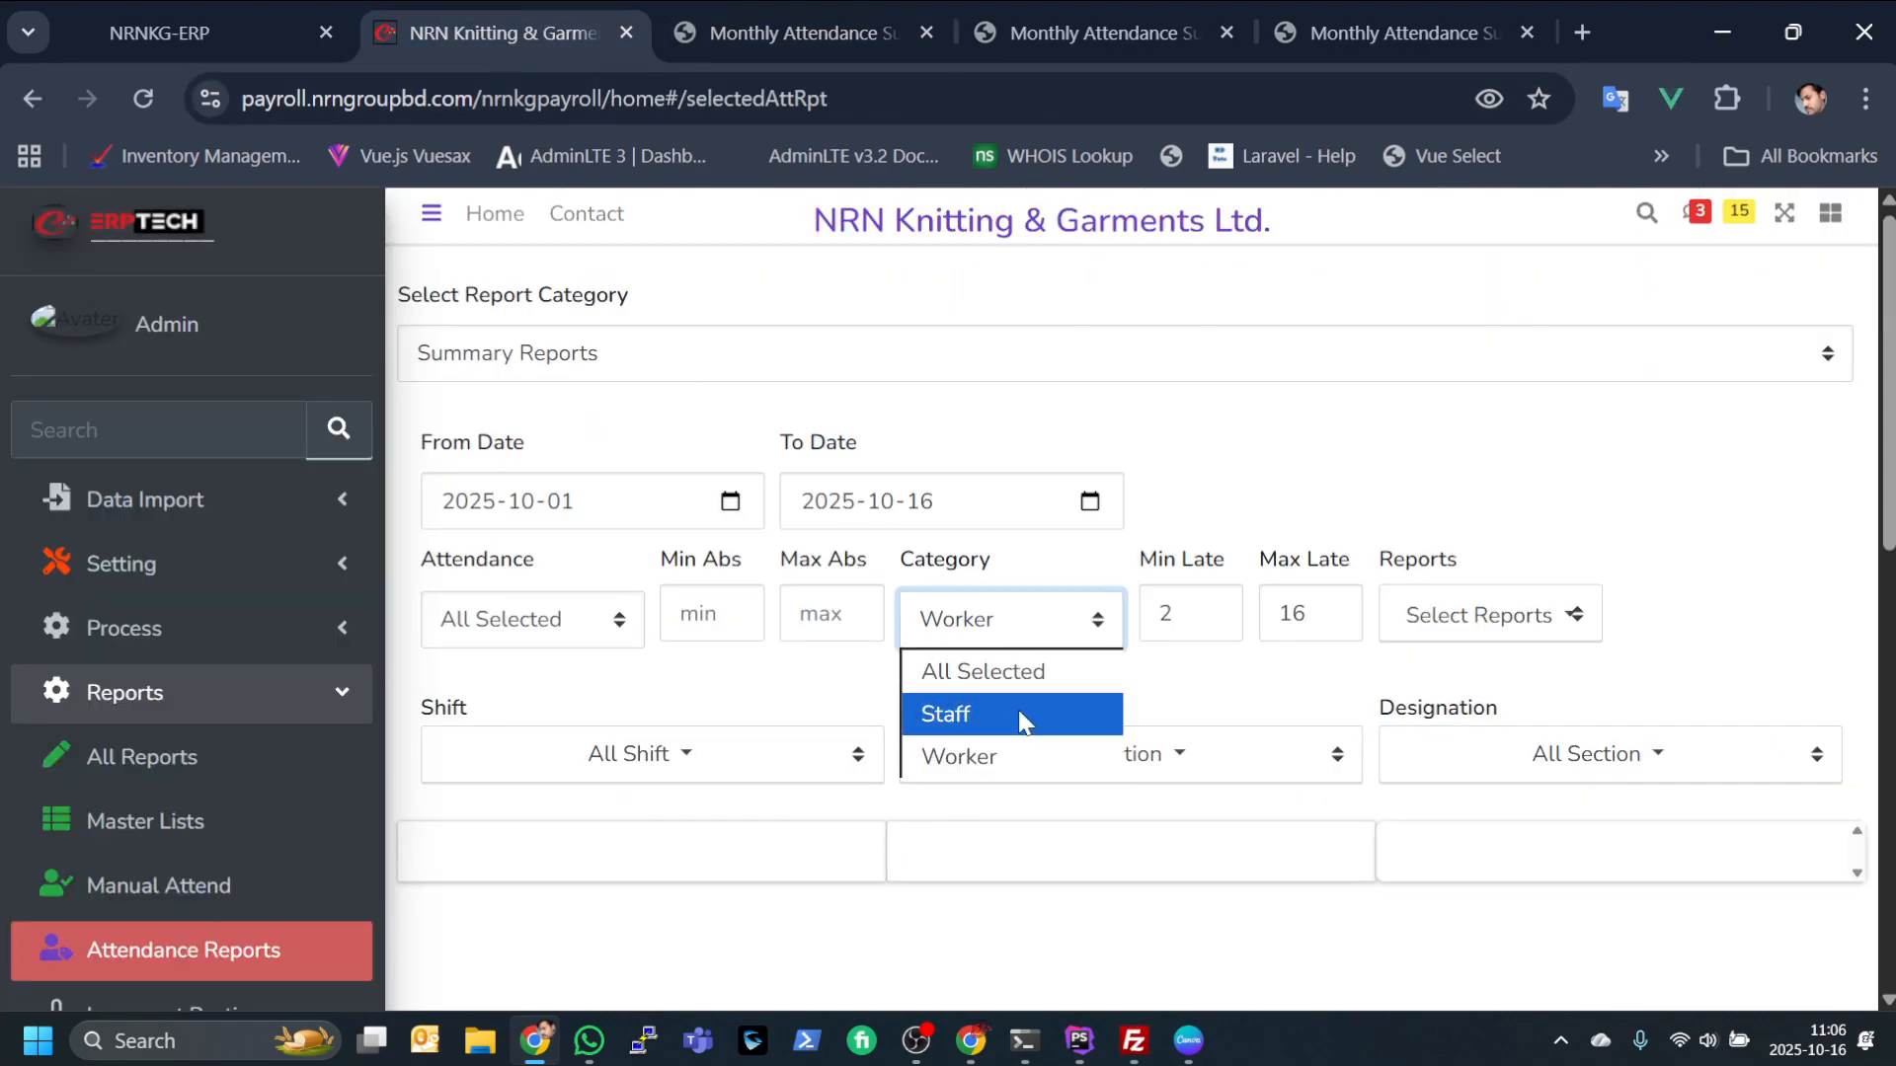
click(1021, 716)
click(1459, 620)
click(1478, 703)
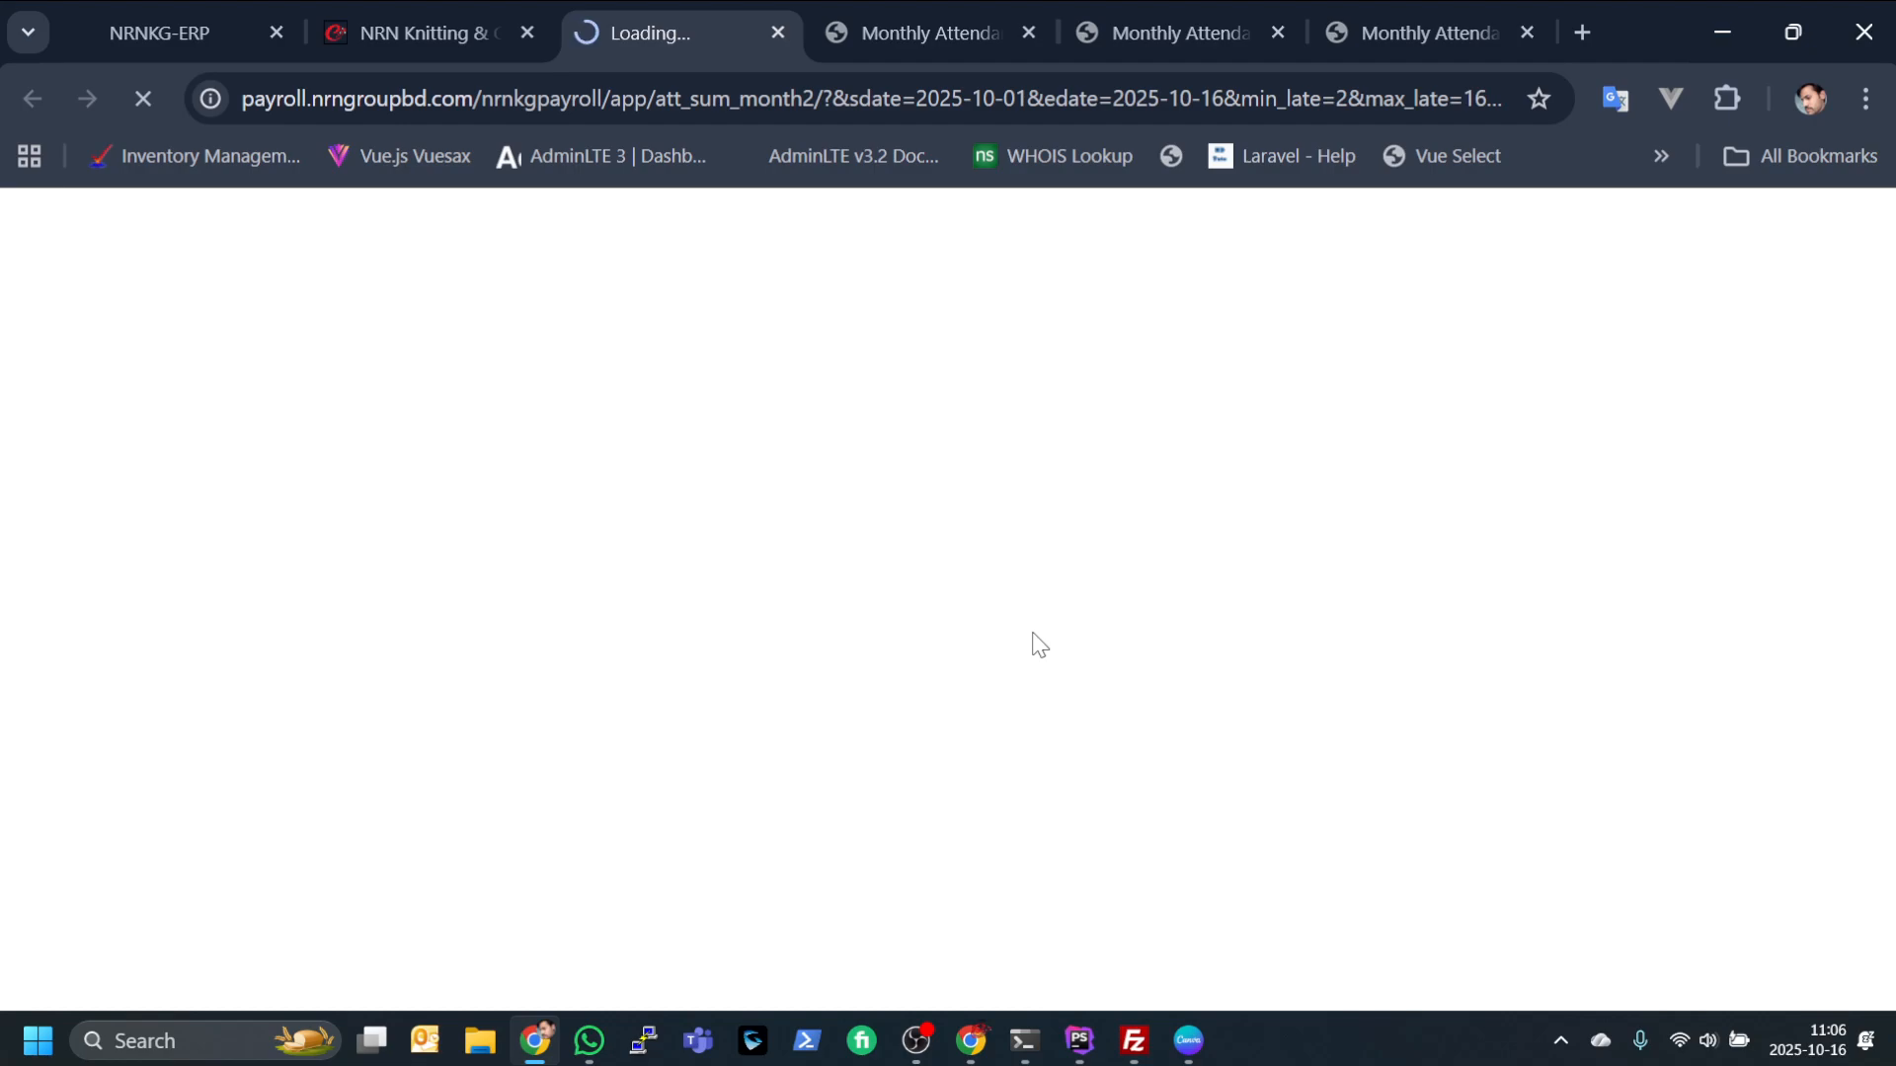
scroll(681, 612, down, 1)
scroll(682, 612, down, 13)
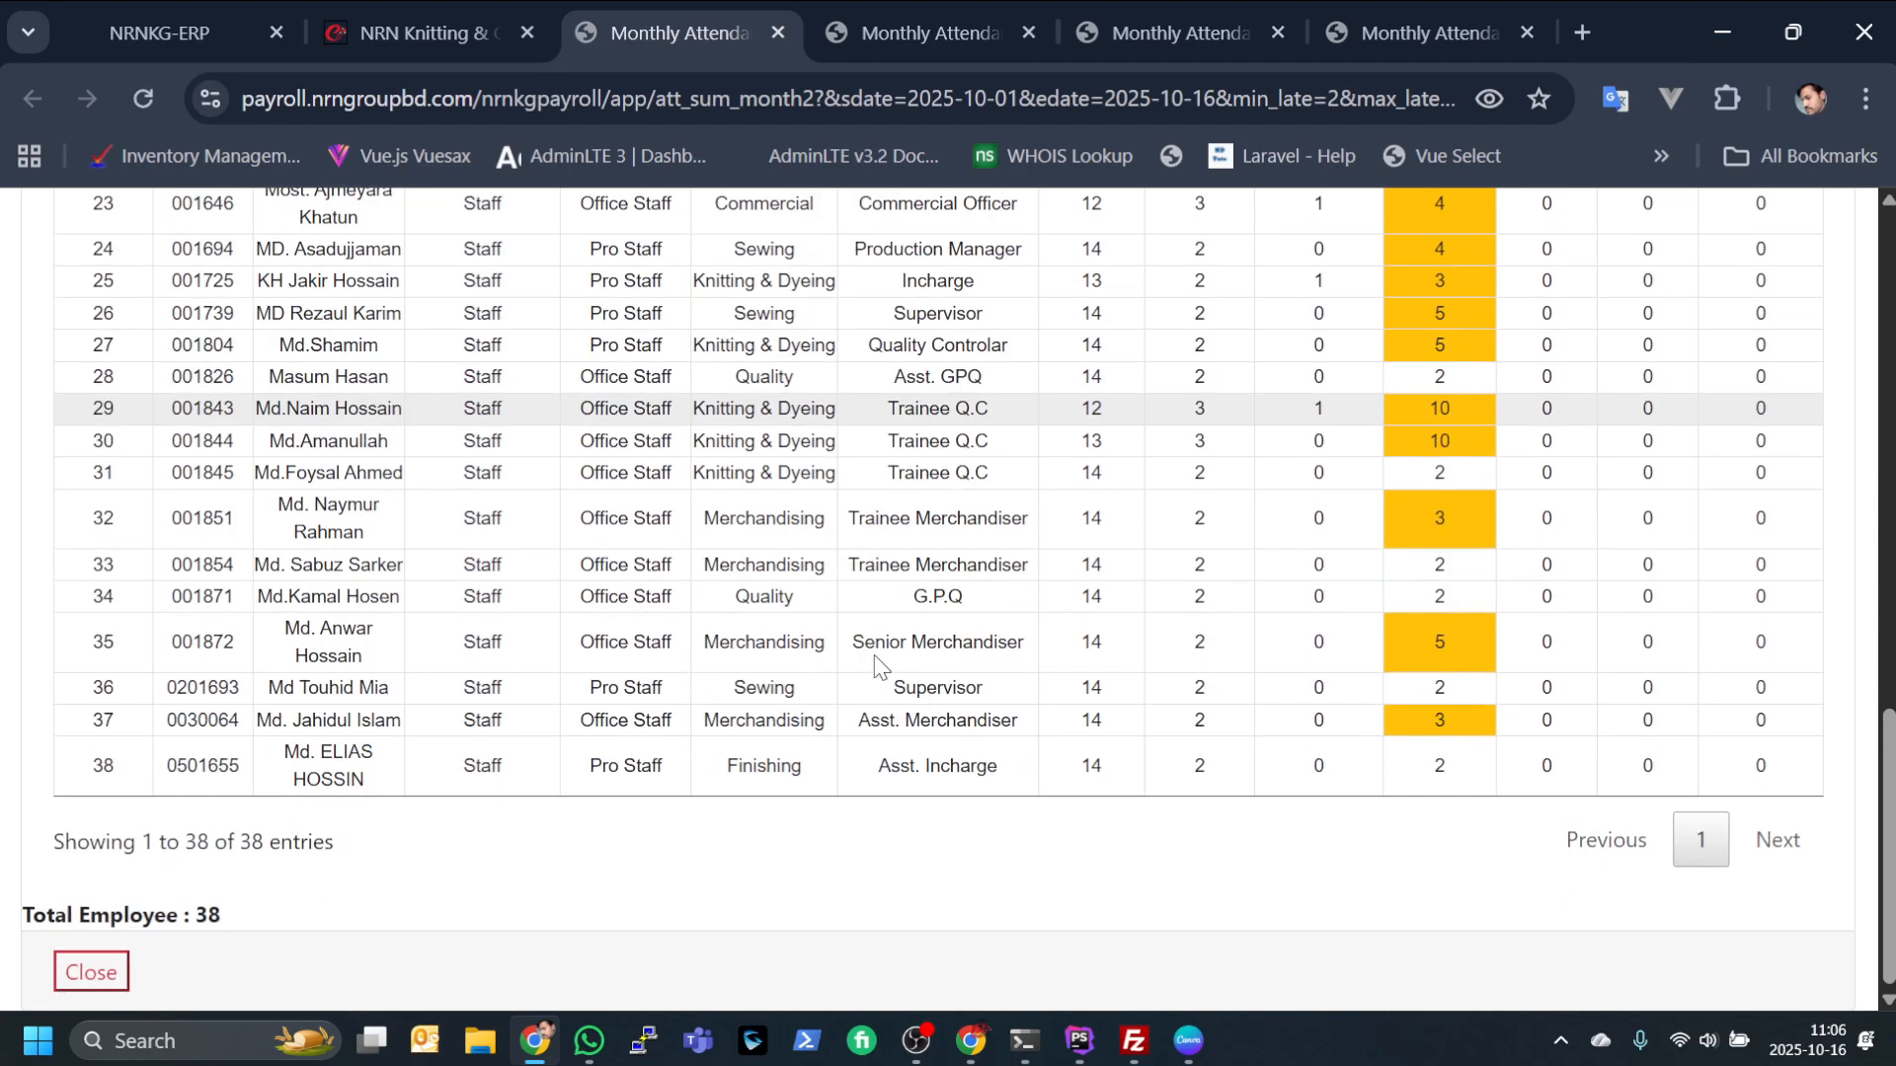
scroll(872, 687, up, 13)
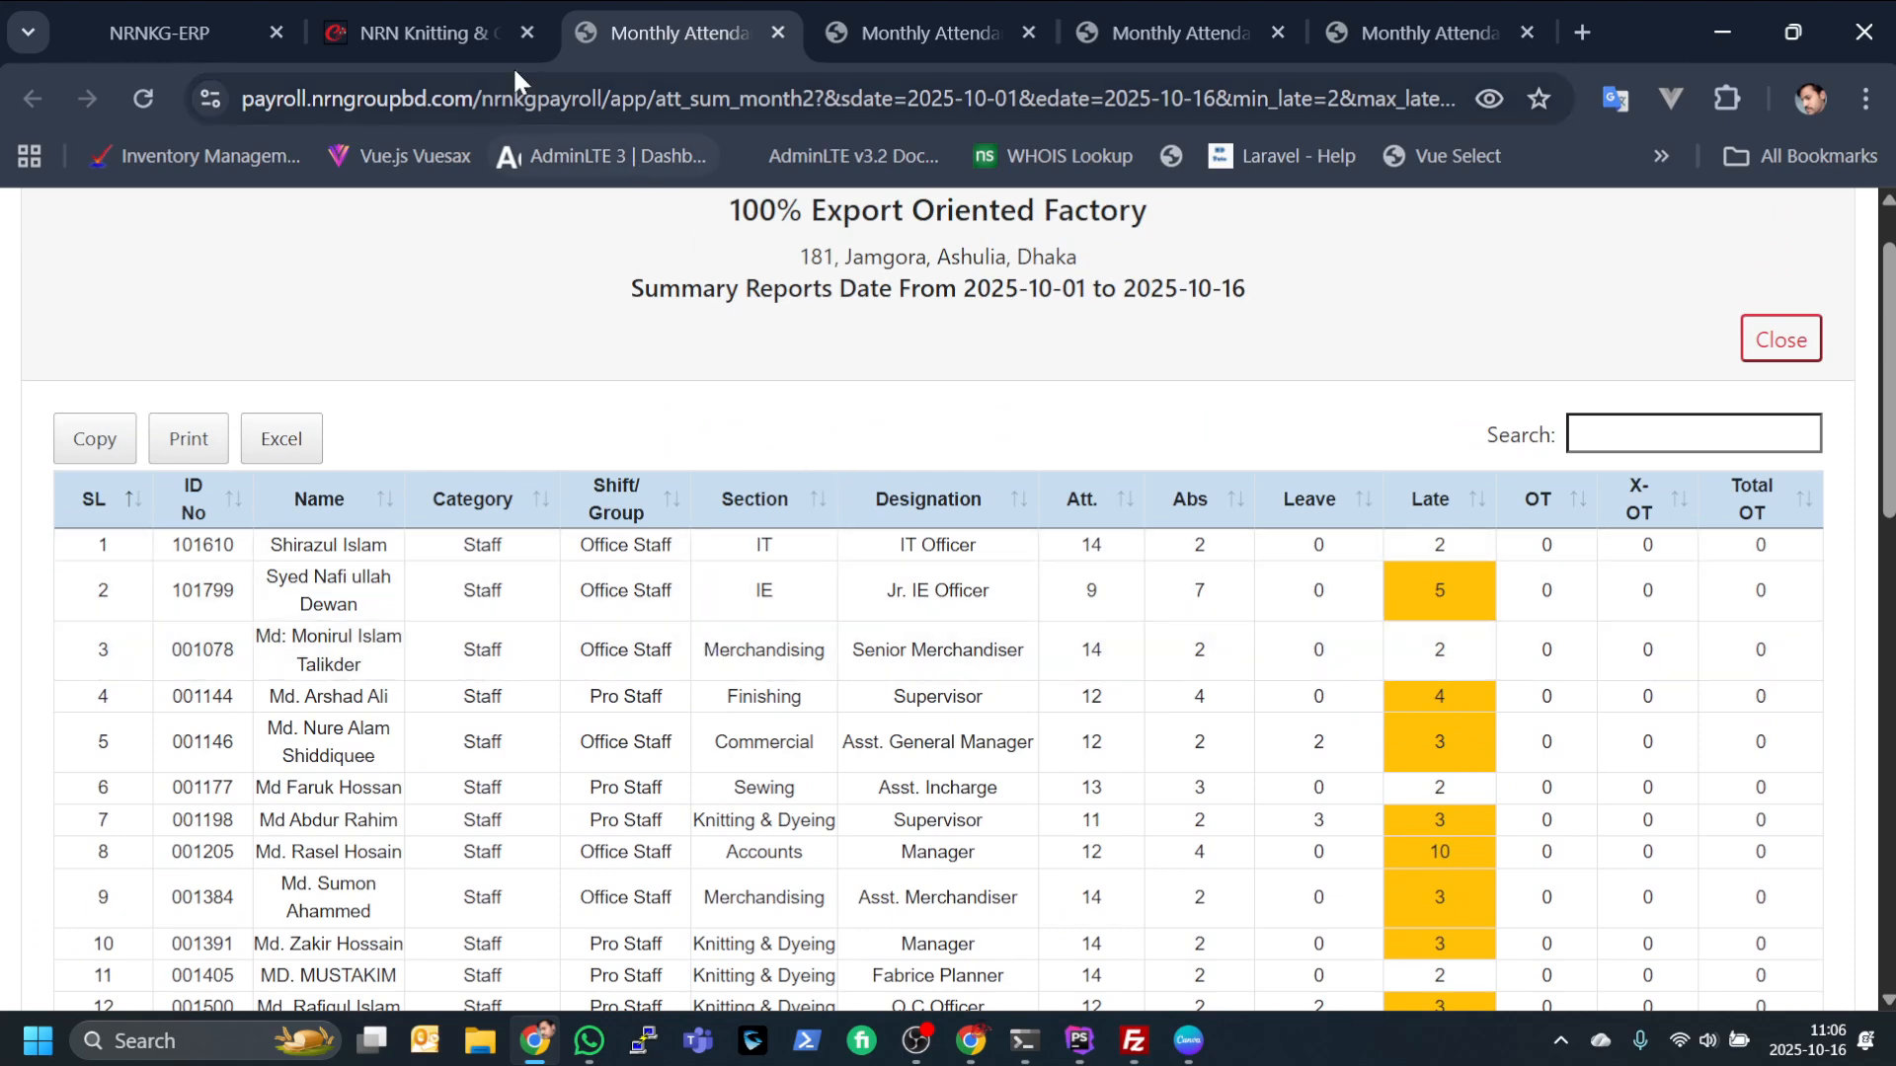
Return to the report form, display the list of sections and select the Merchandising section
click(452, 16)
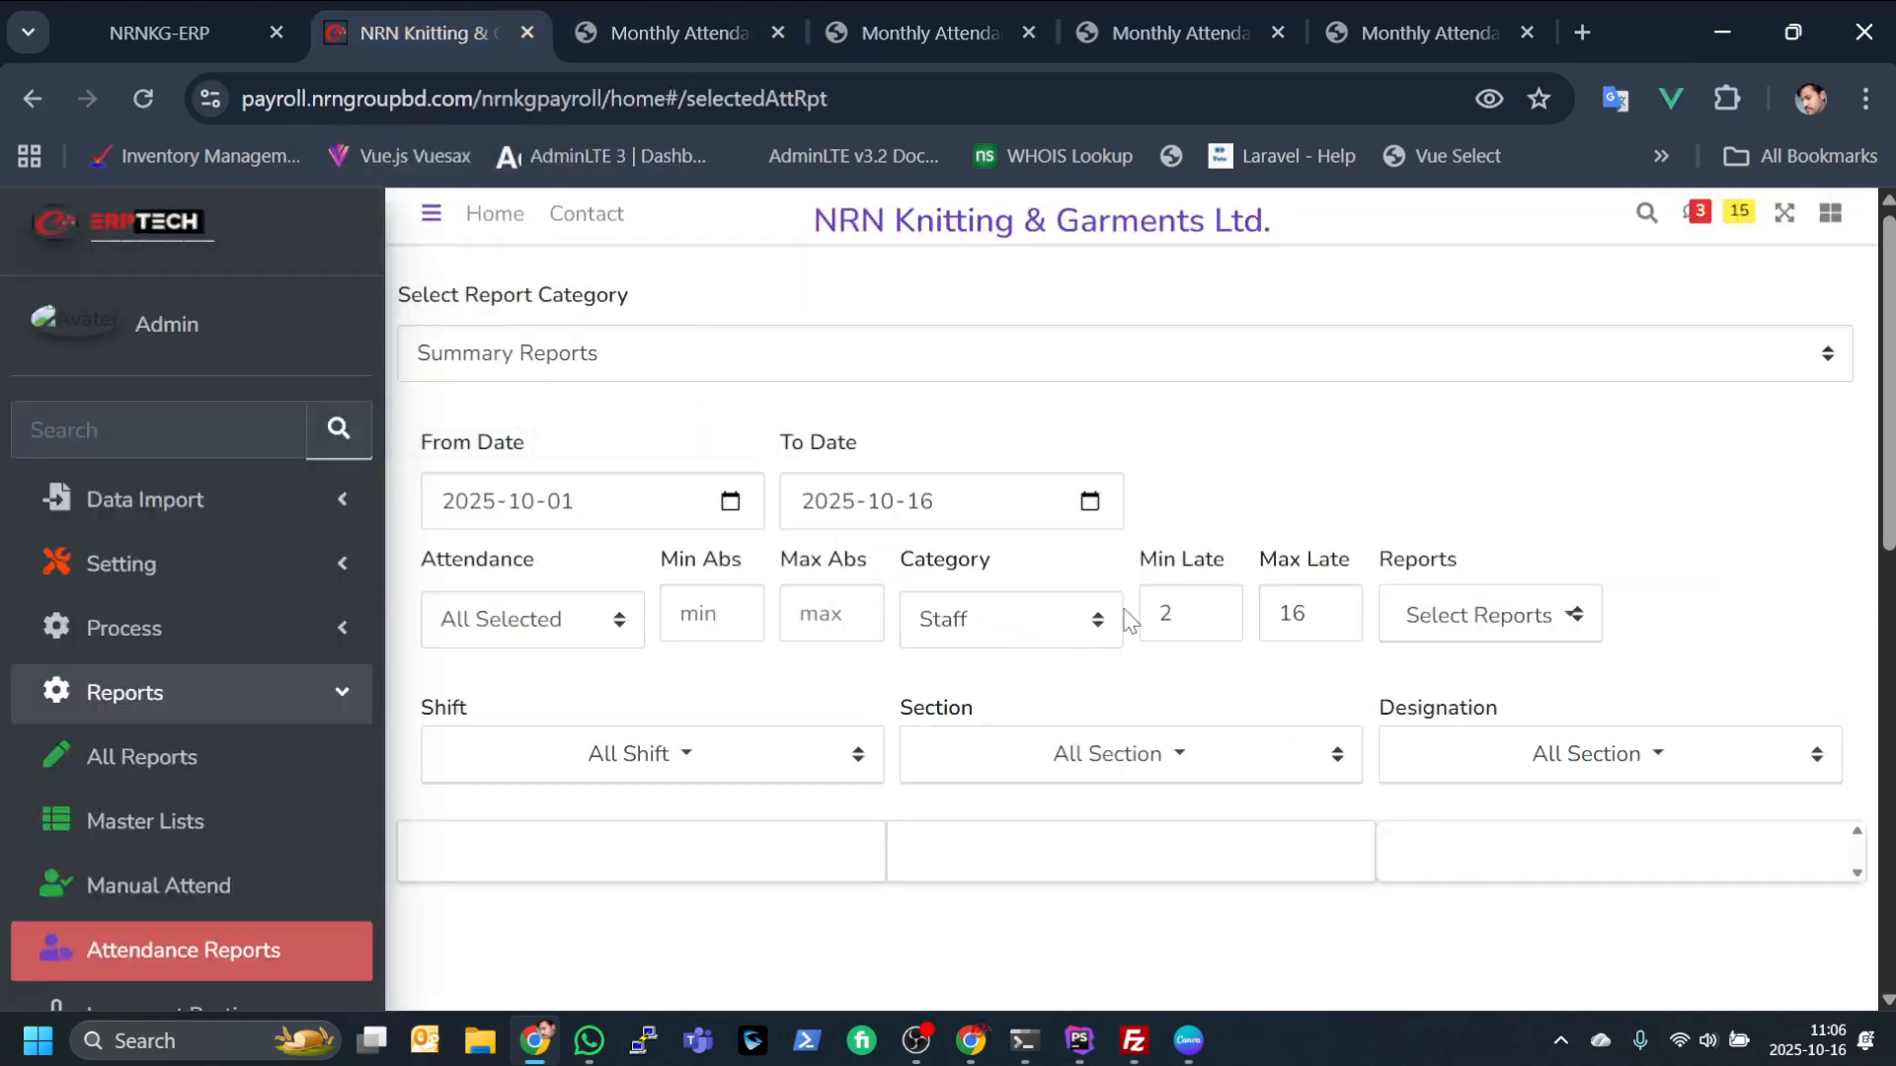
click(1185, 617)
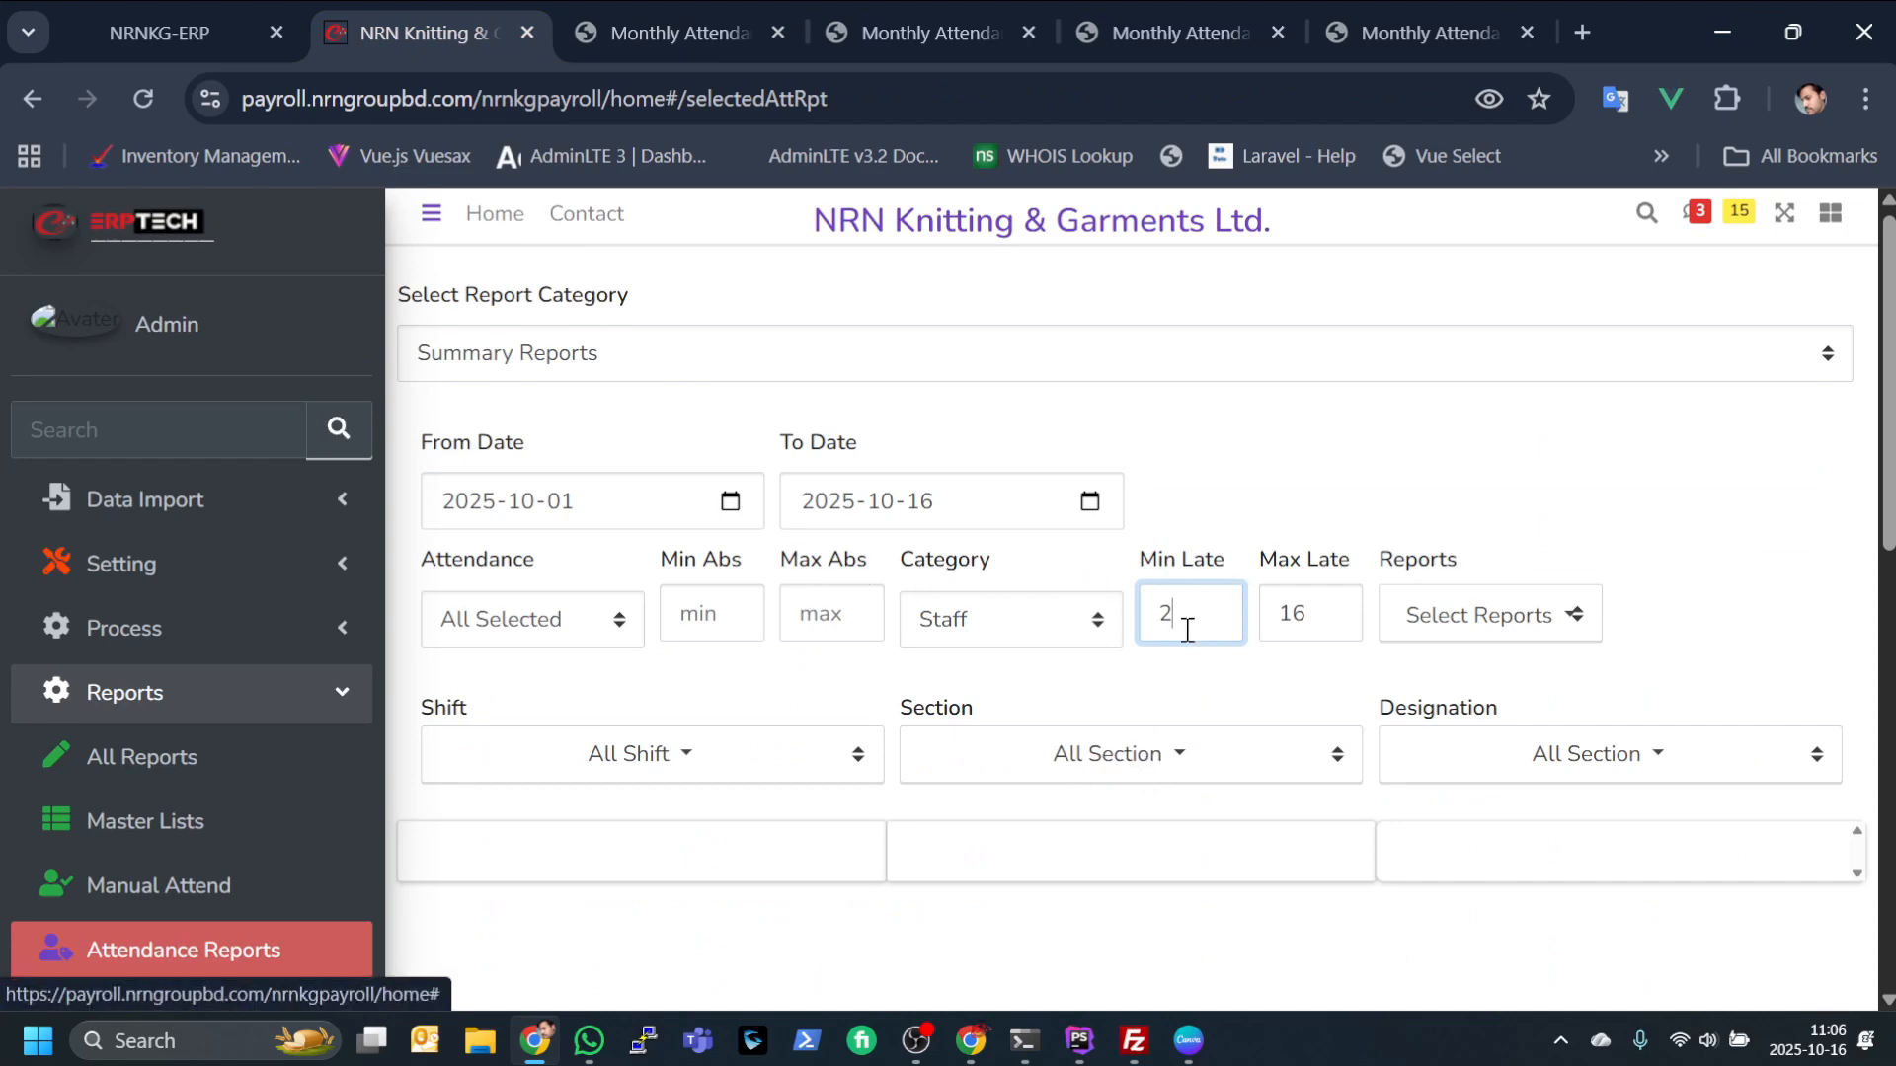
click(1129, 782)
click(1124, 851)
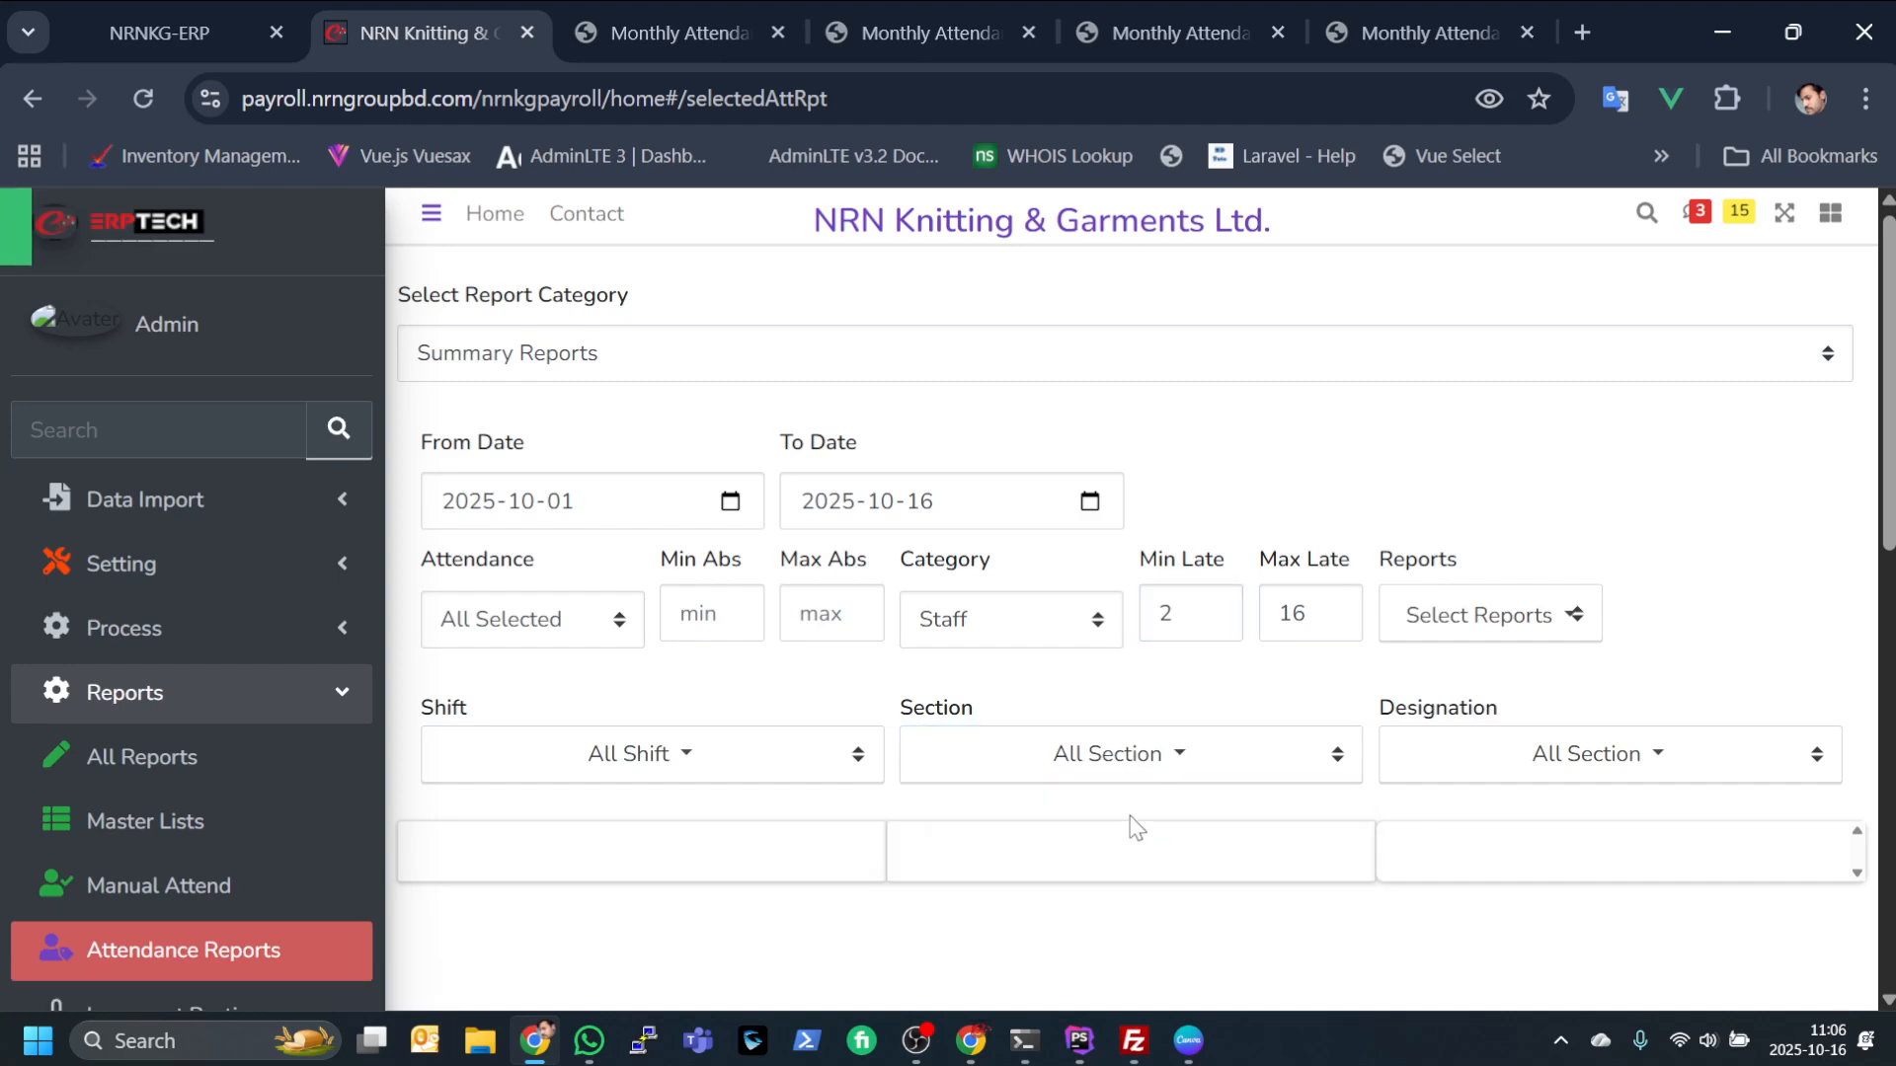
scroll(1237, 724, down, 8)
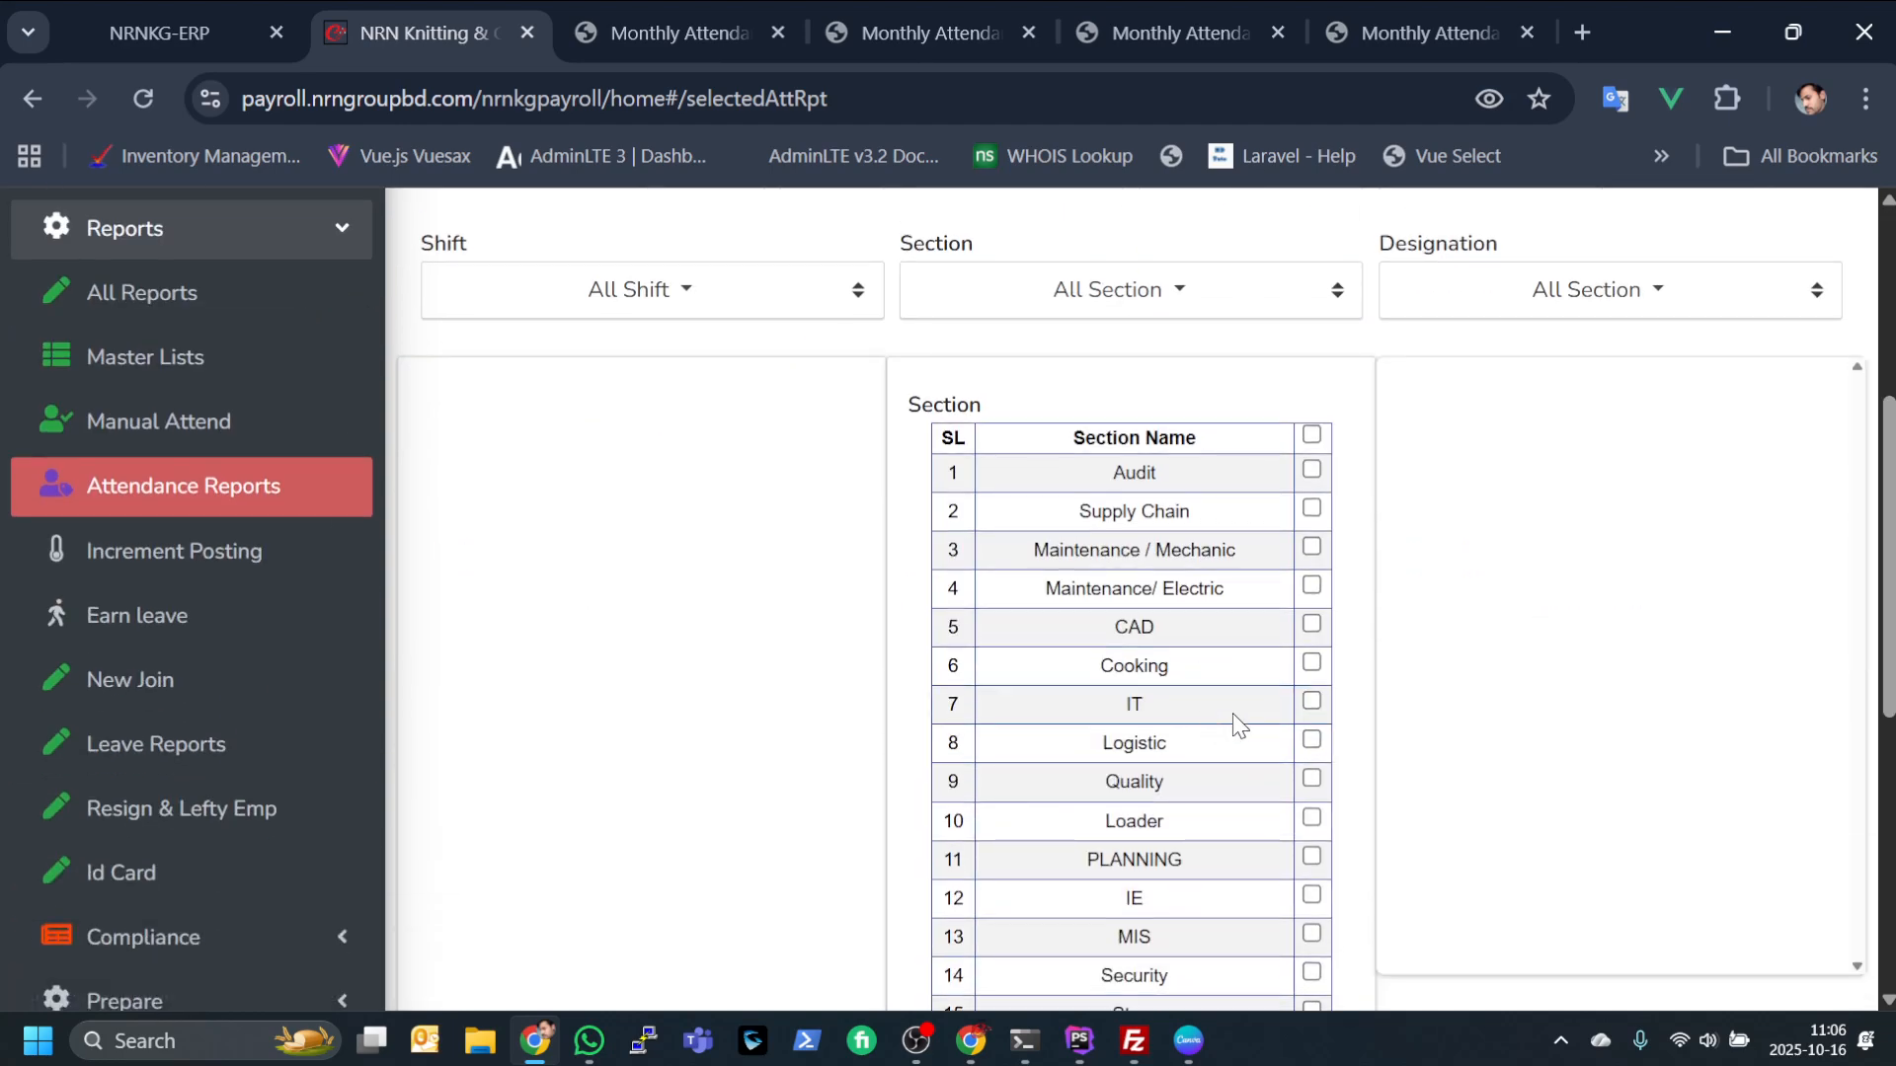
click(1311, 741)
scroll(1309, 691, up, 10)
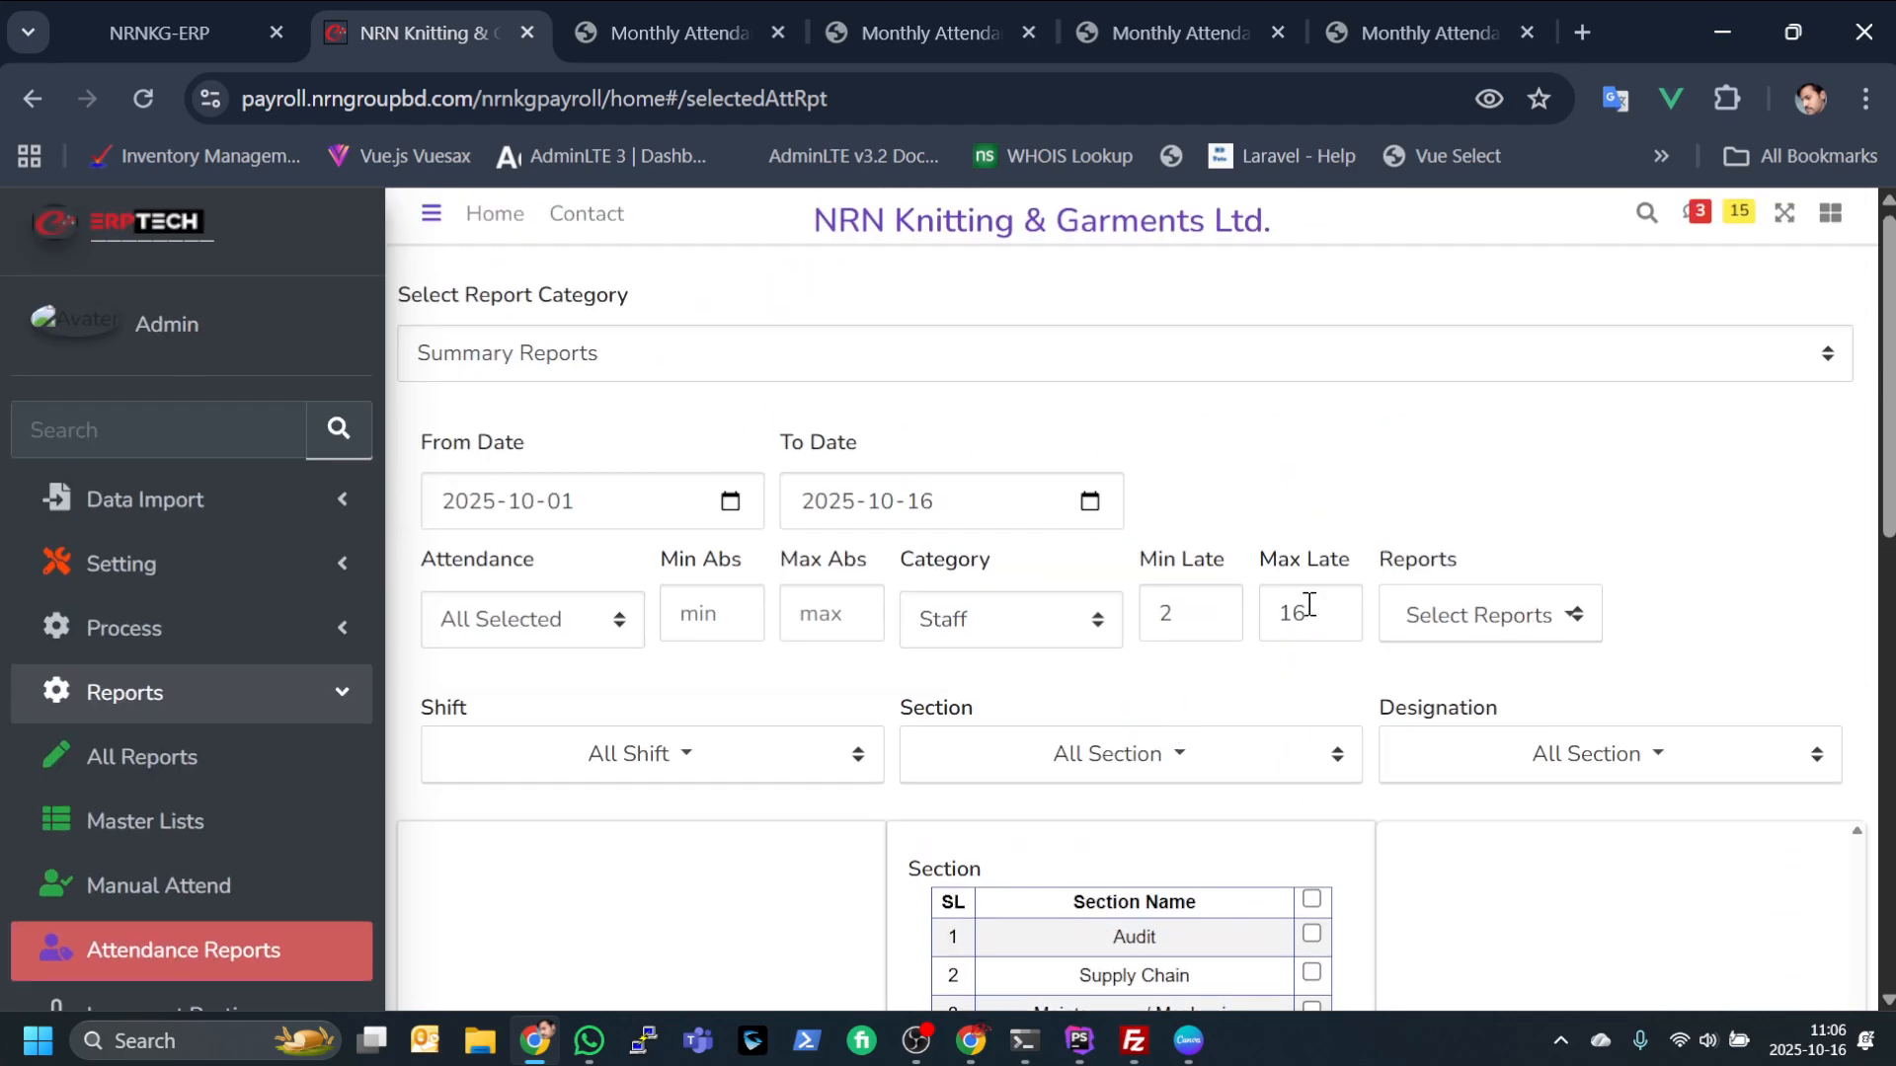
Generate the summary report for the Merchandising staff and review its Late column
click(1445, 618)
click(1465, 697)
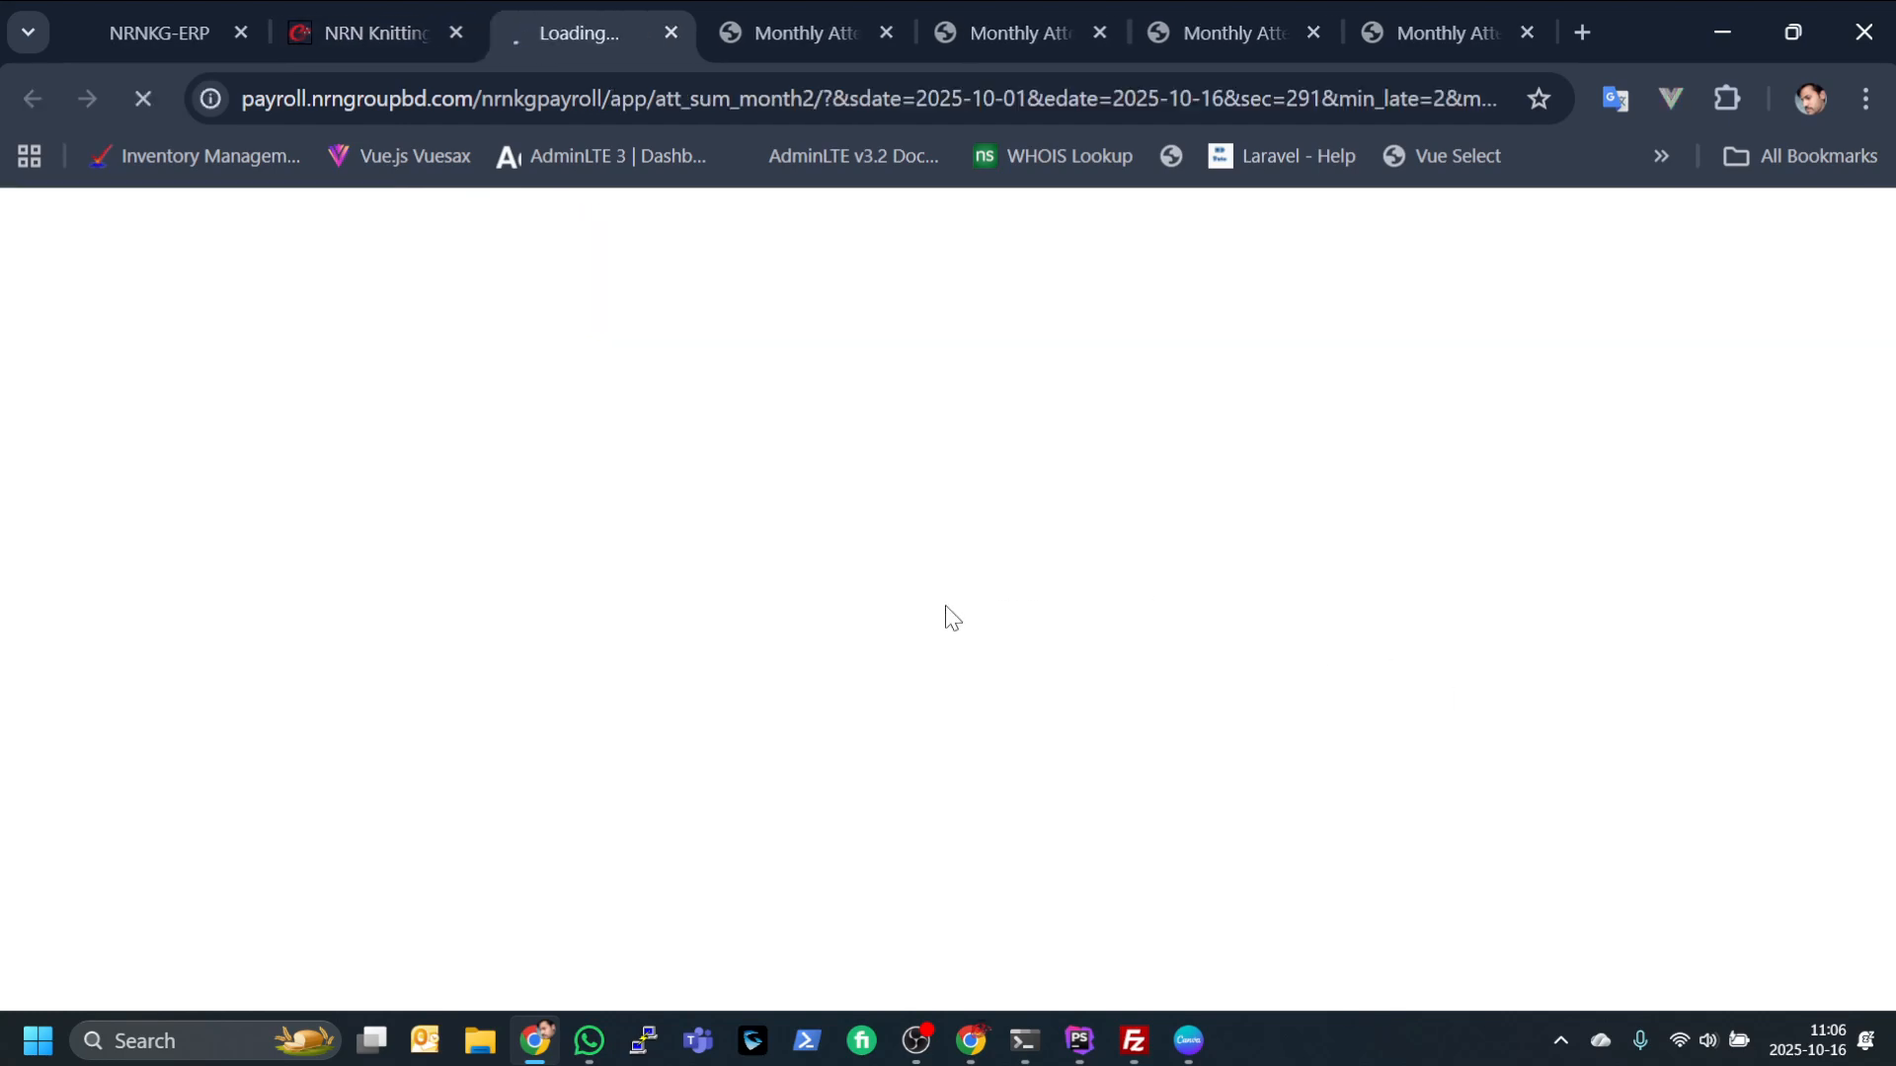
scroll(946, 619, down, 3)
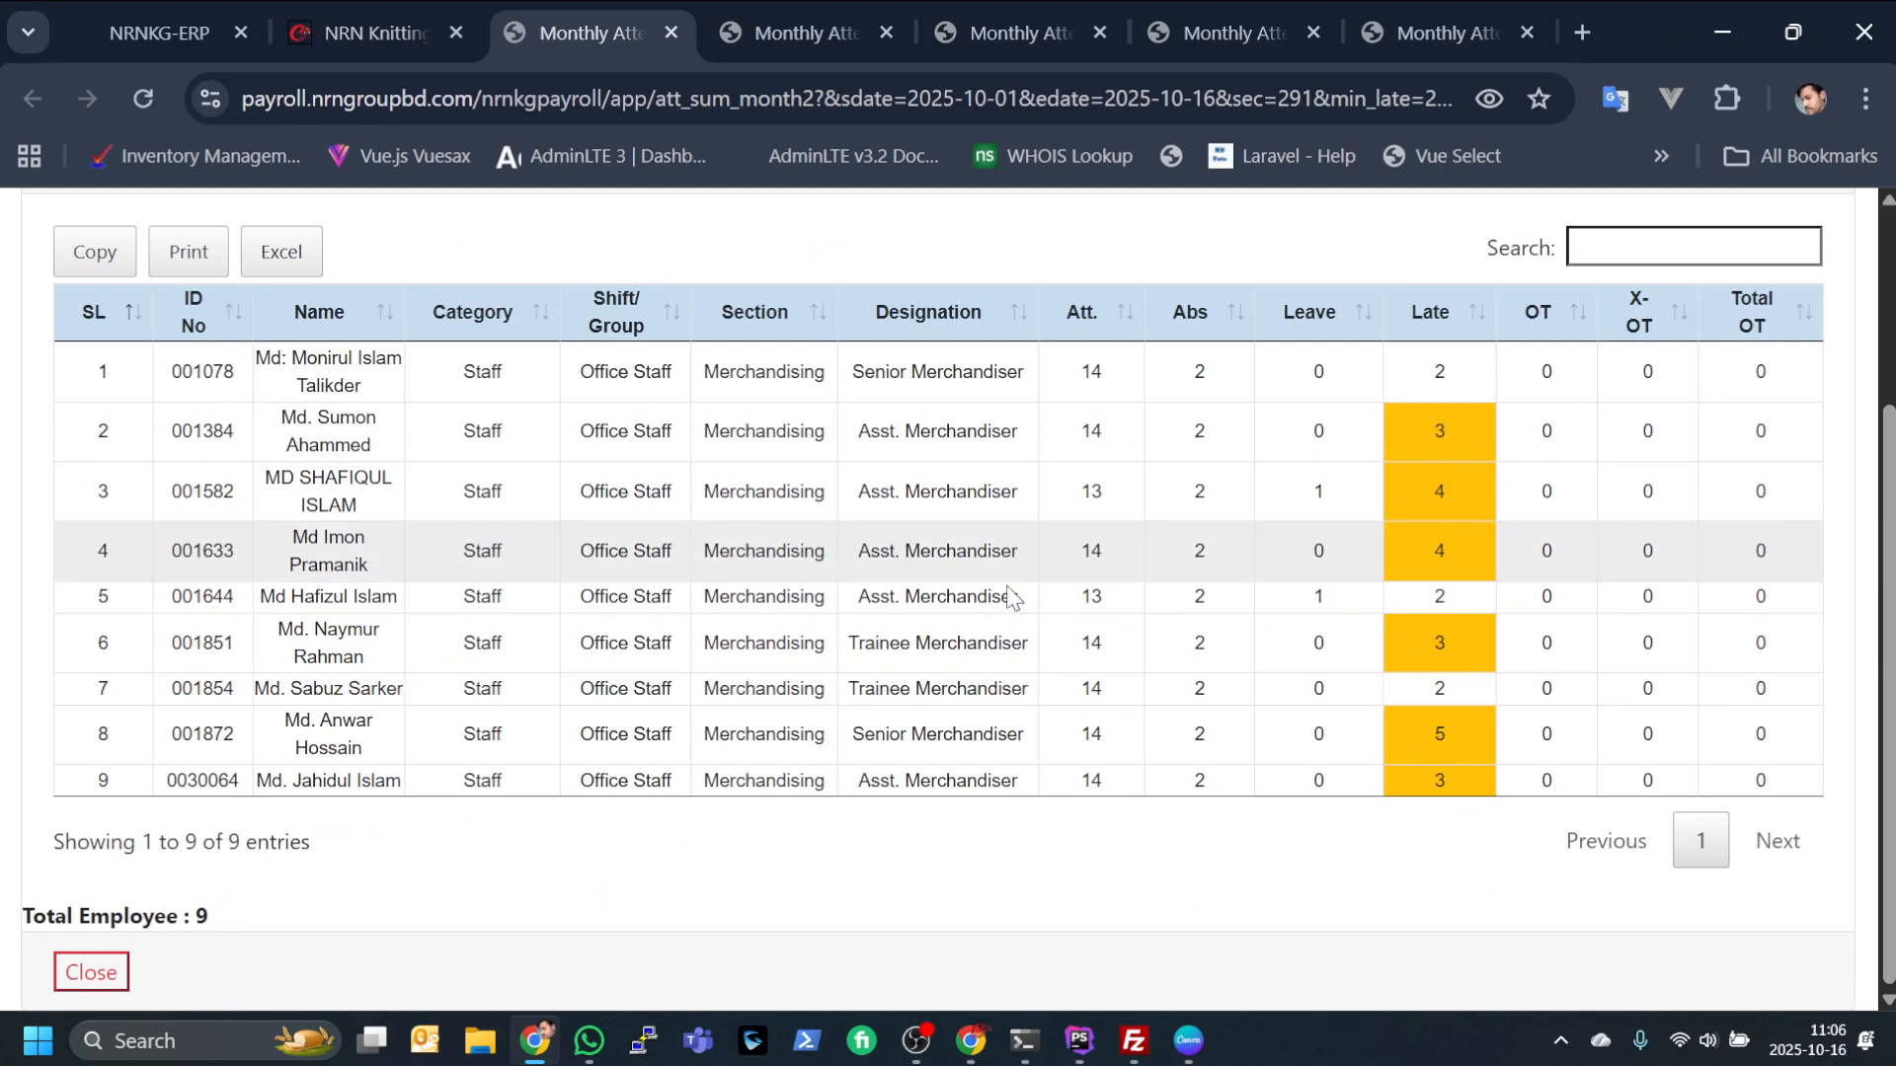
scroll(773, 637, up, 3)
Return to the report form, set the end date to 2025-10-10 and generate the summary report again
click(348, 25)
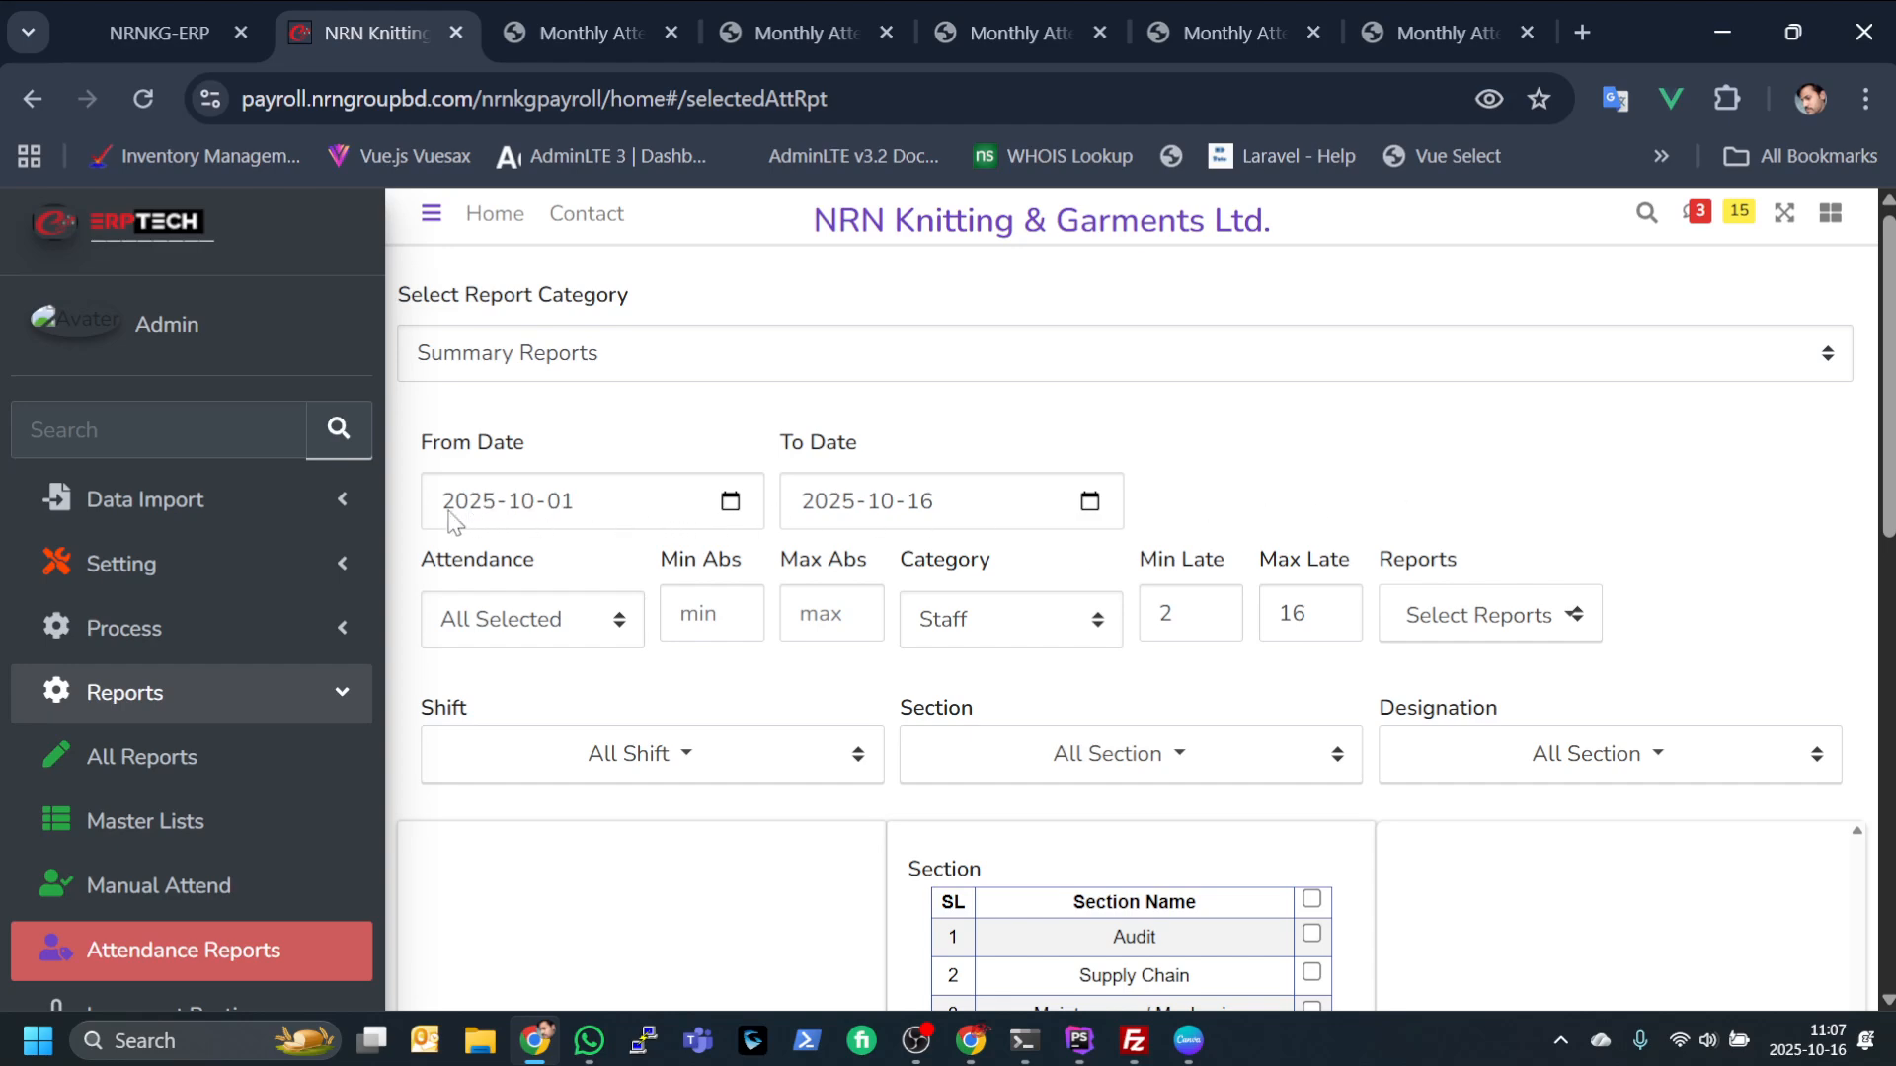
click(1091, 502)
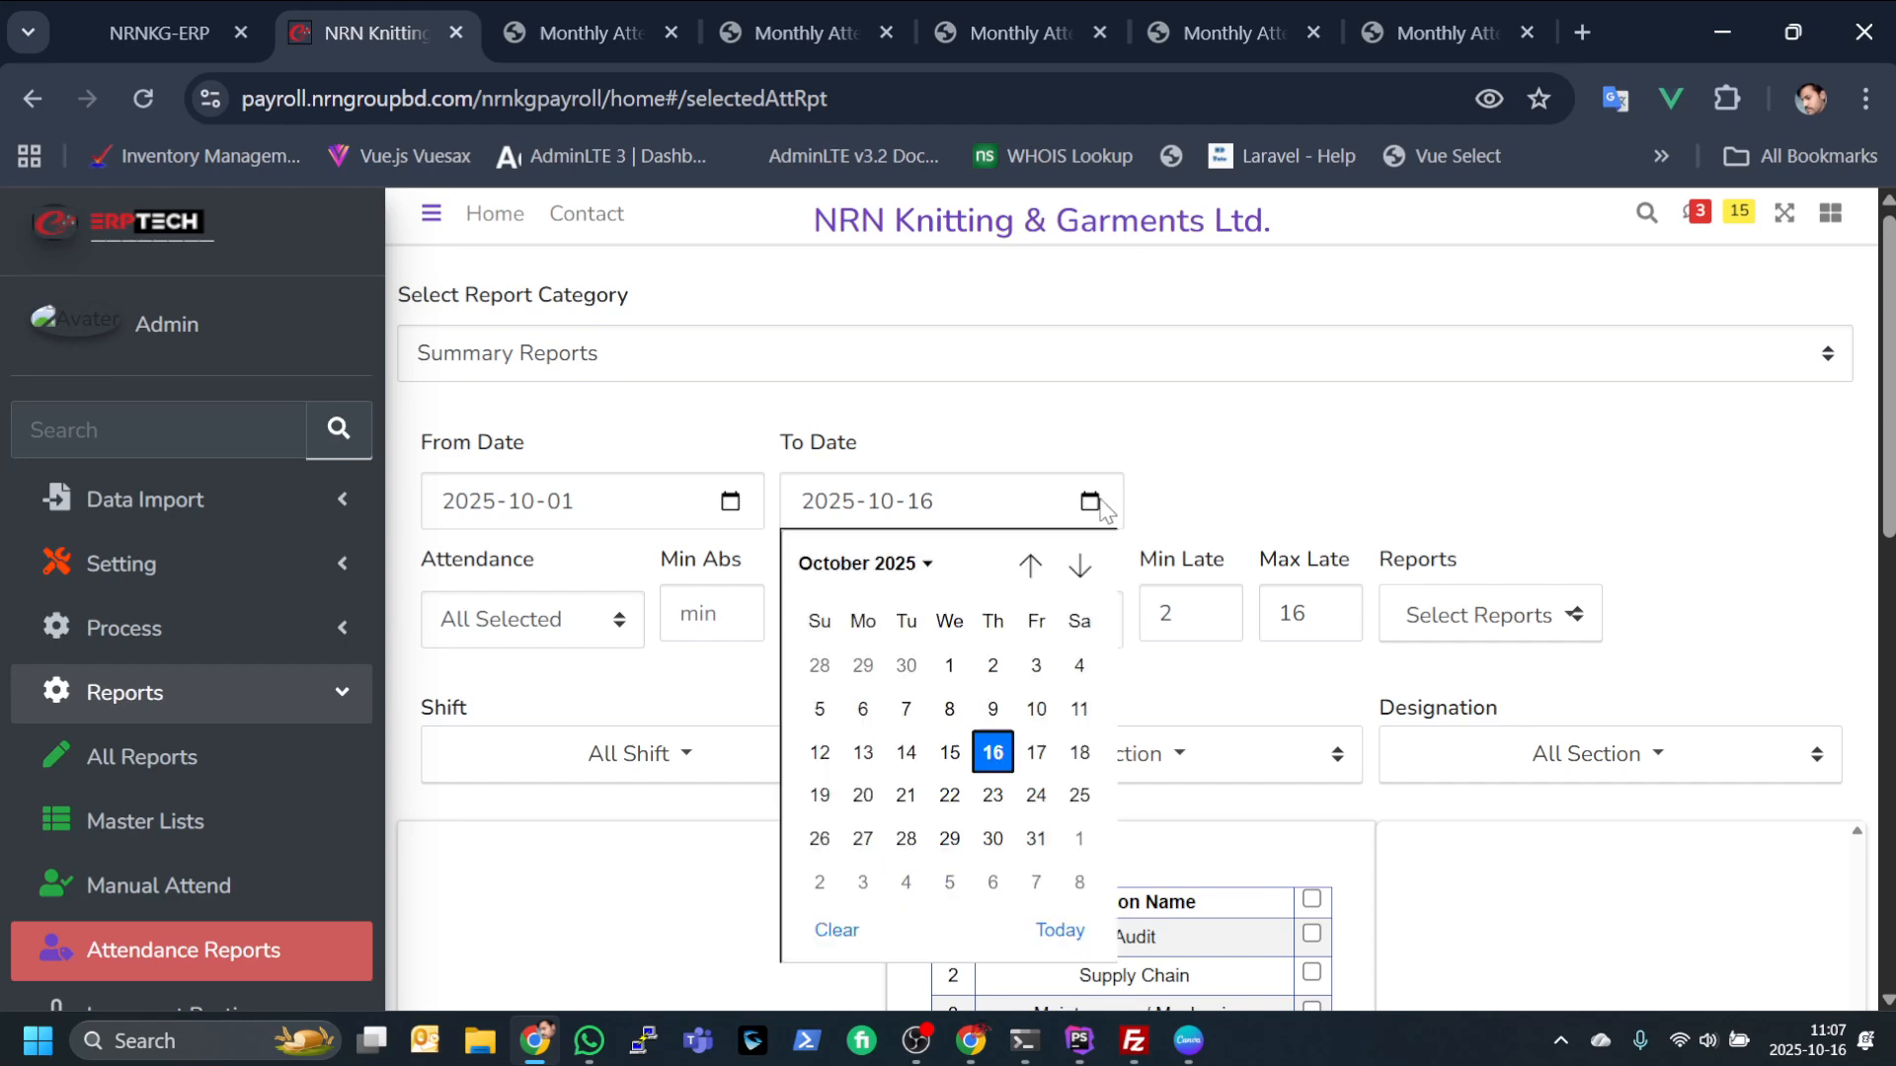
click(1043, 713)
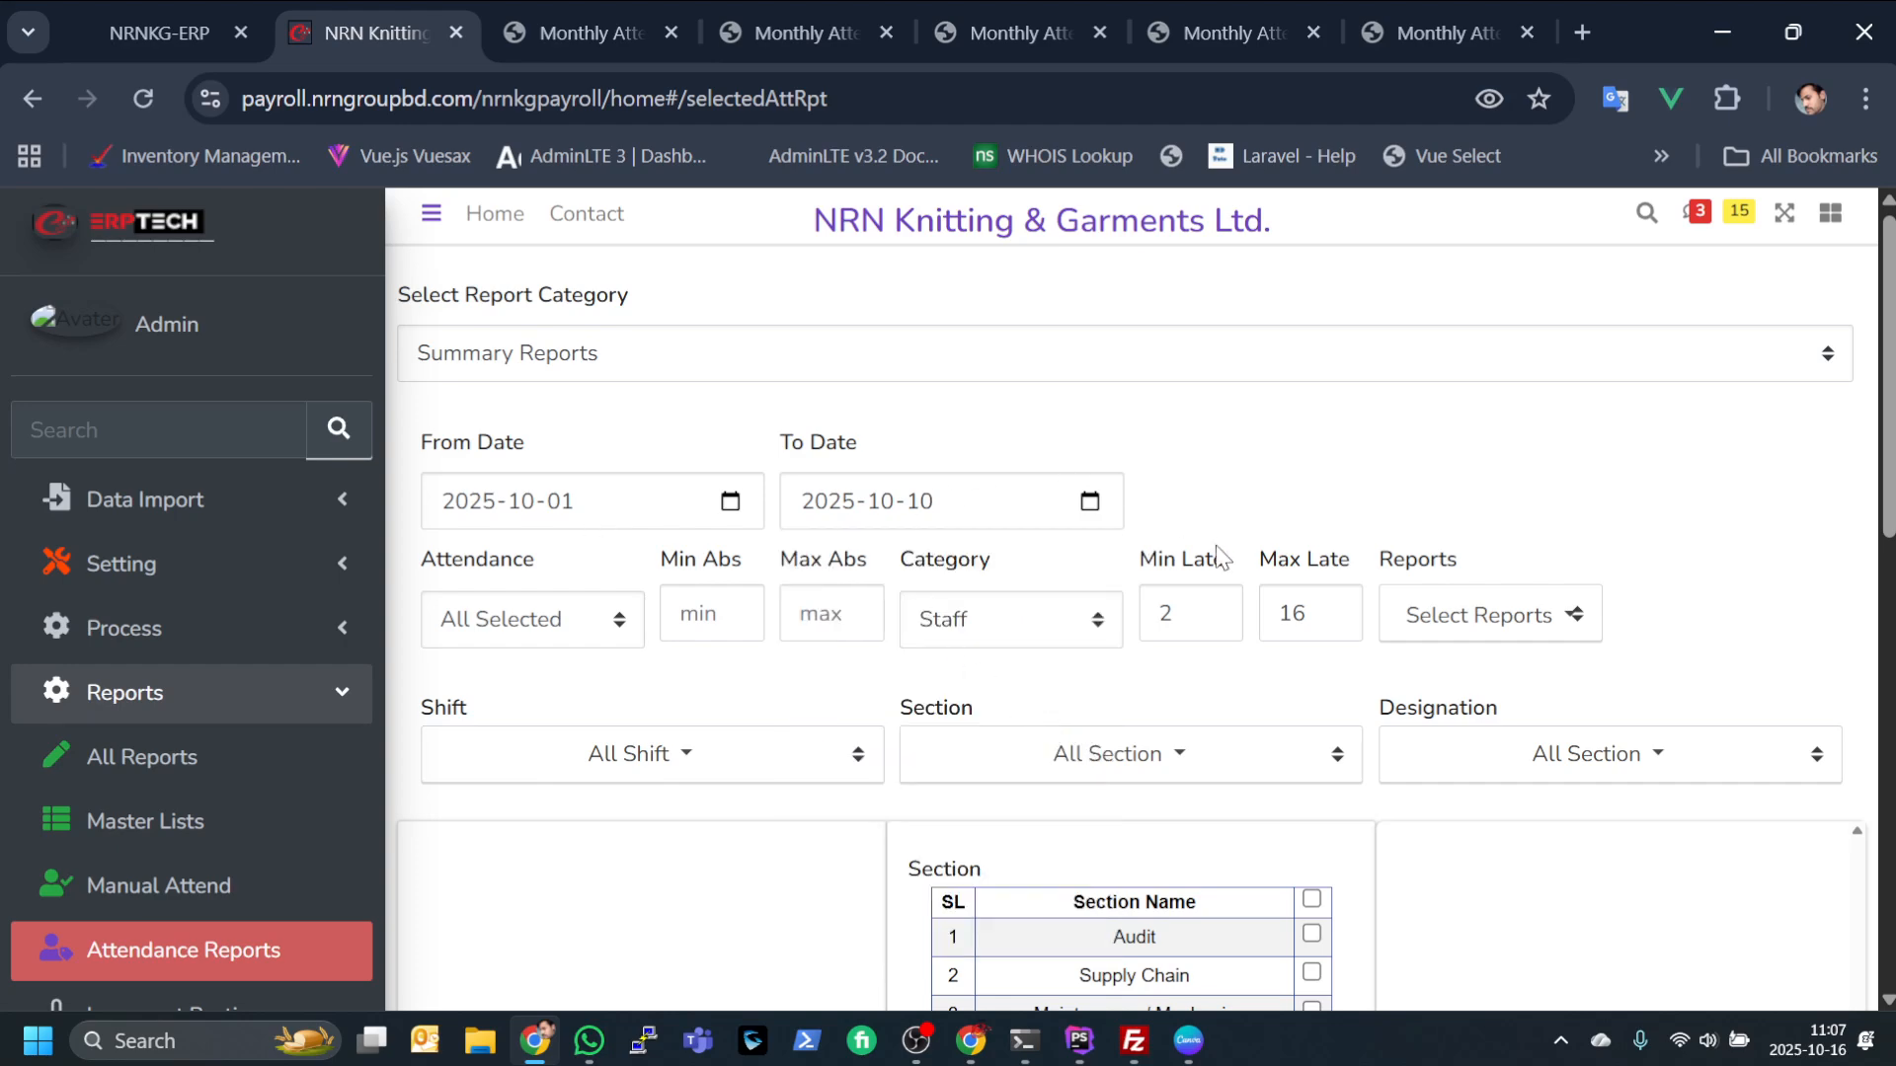
click(1493, 626)
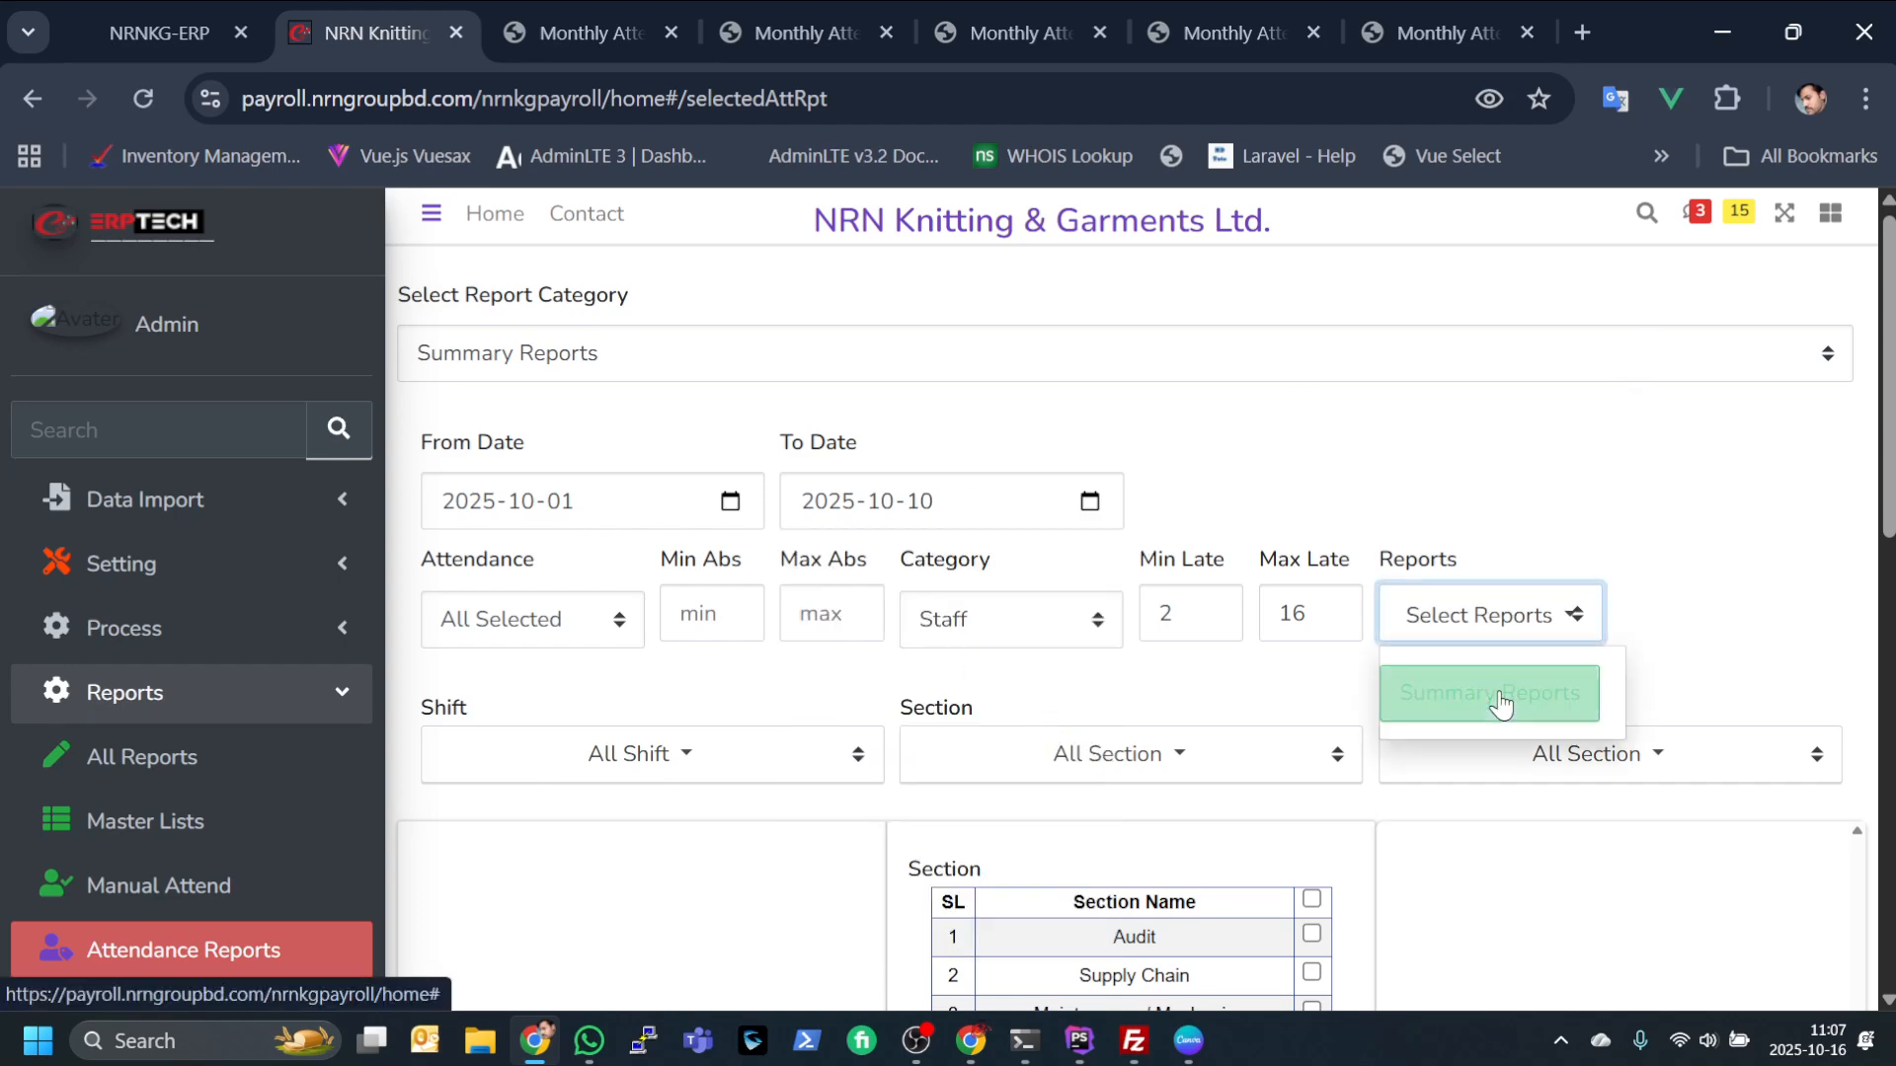
click(1495, 694)
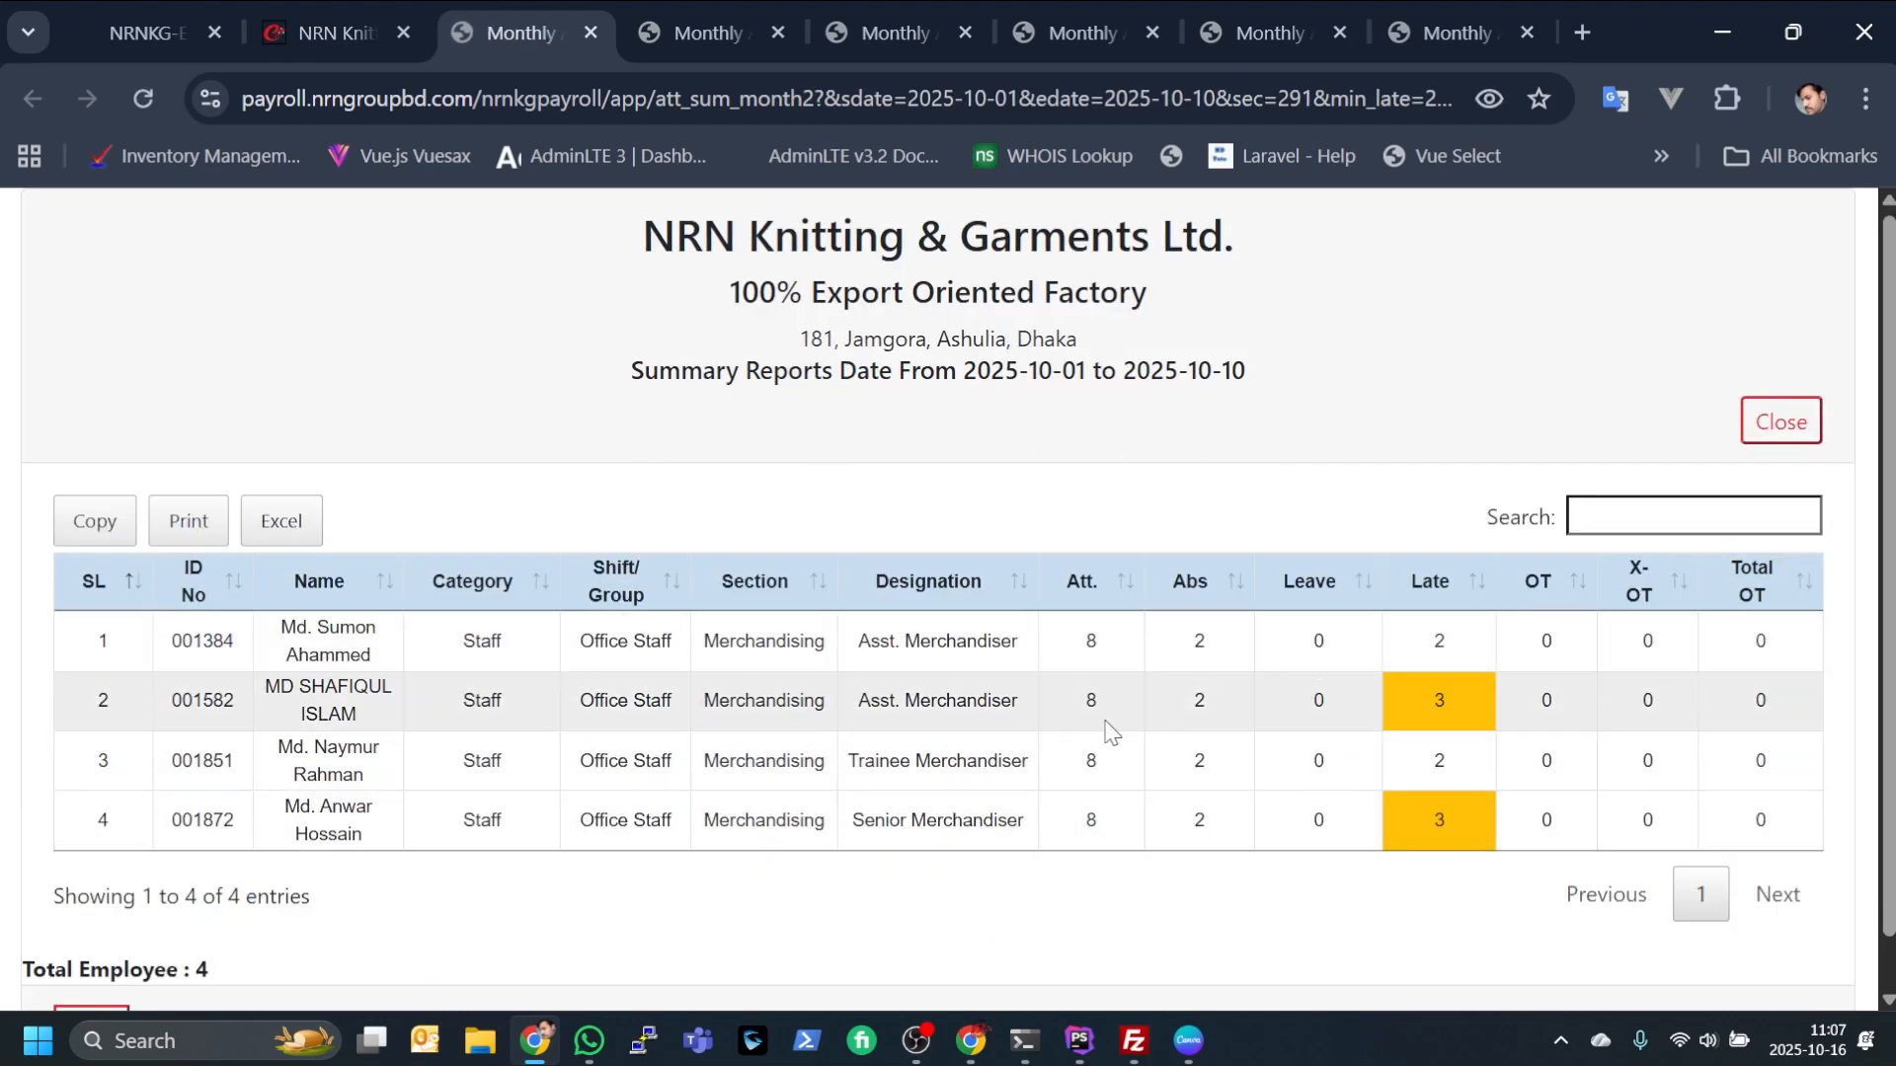
Check the date range in the report heading, open the Excel export's save dialog and cancel it
drag(647, 371, 1311, 383)
click(1115, 372)
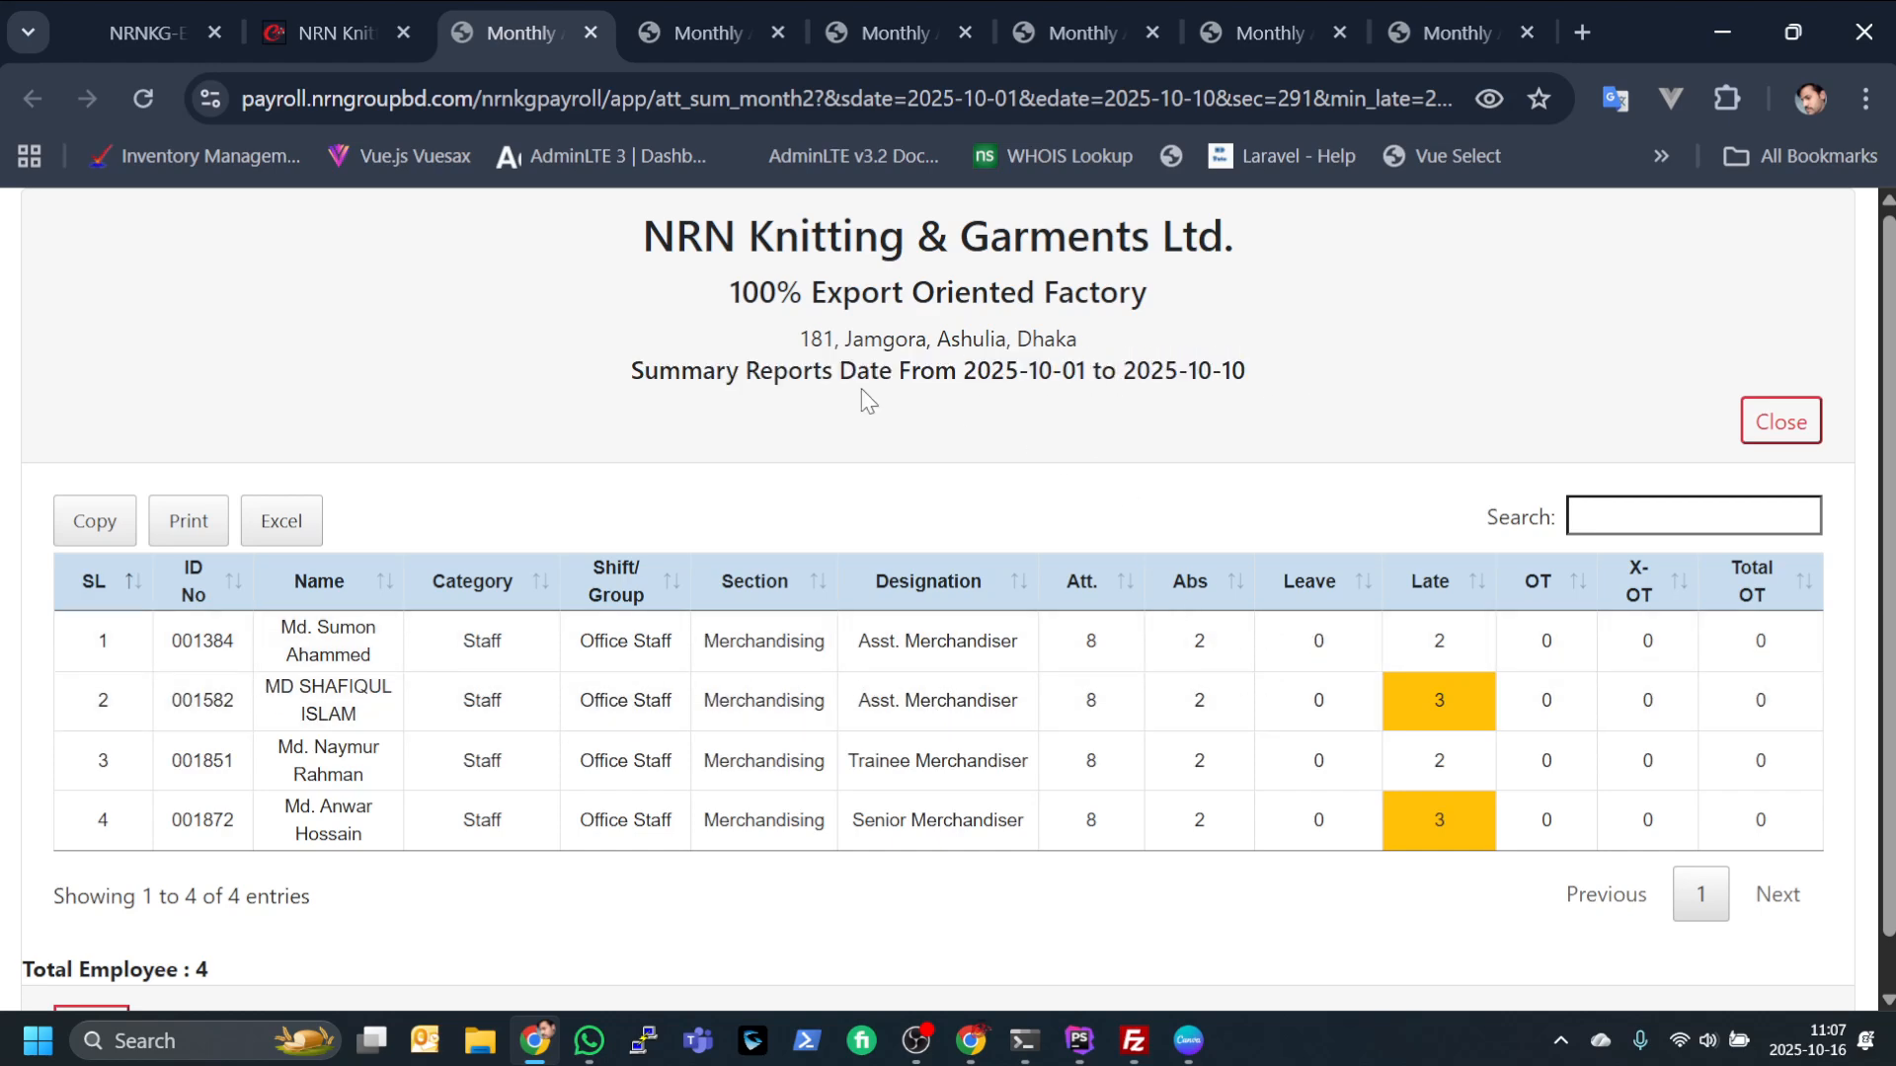
drag(937, 371, 1260, 371)
click(1378, 415)
click(298, 525)
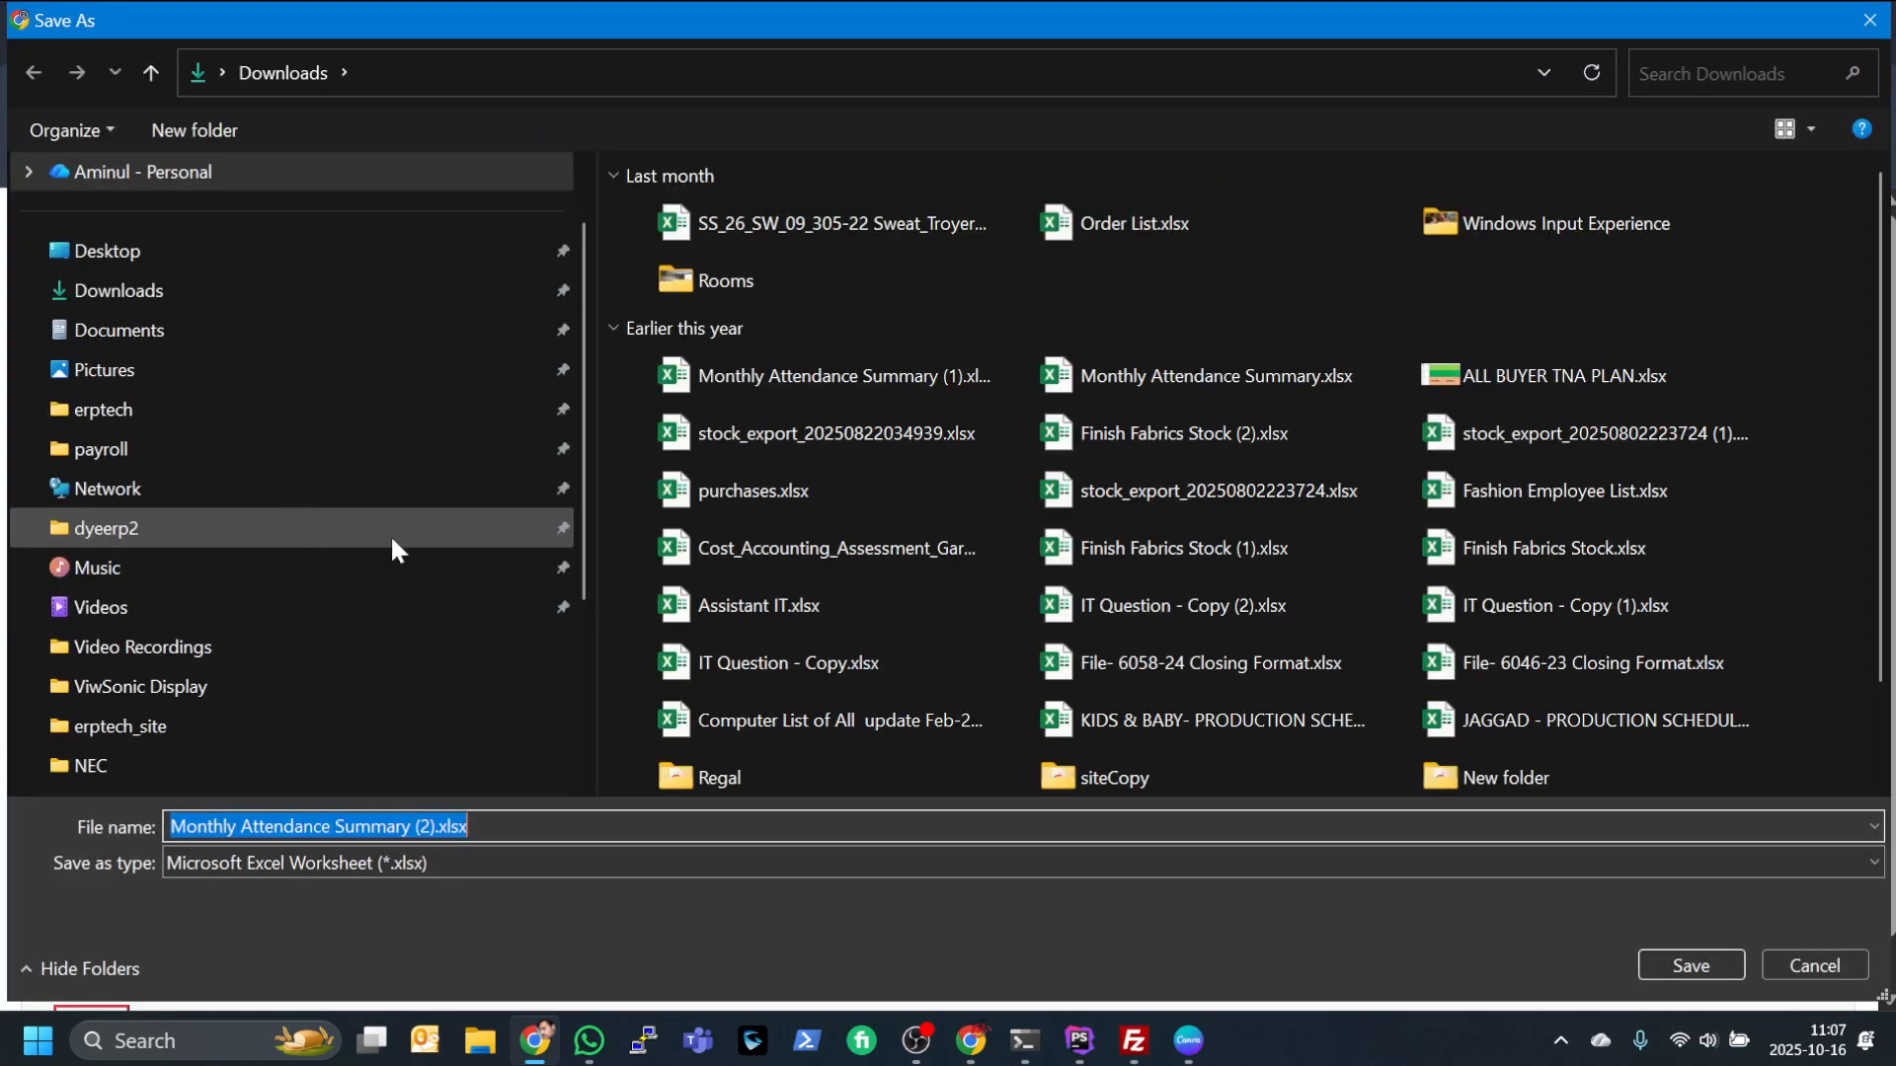
click(1784, 956)
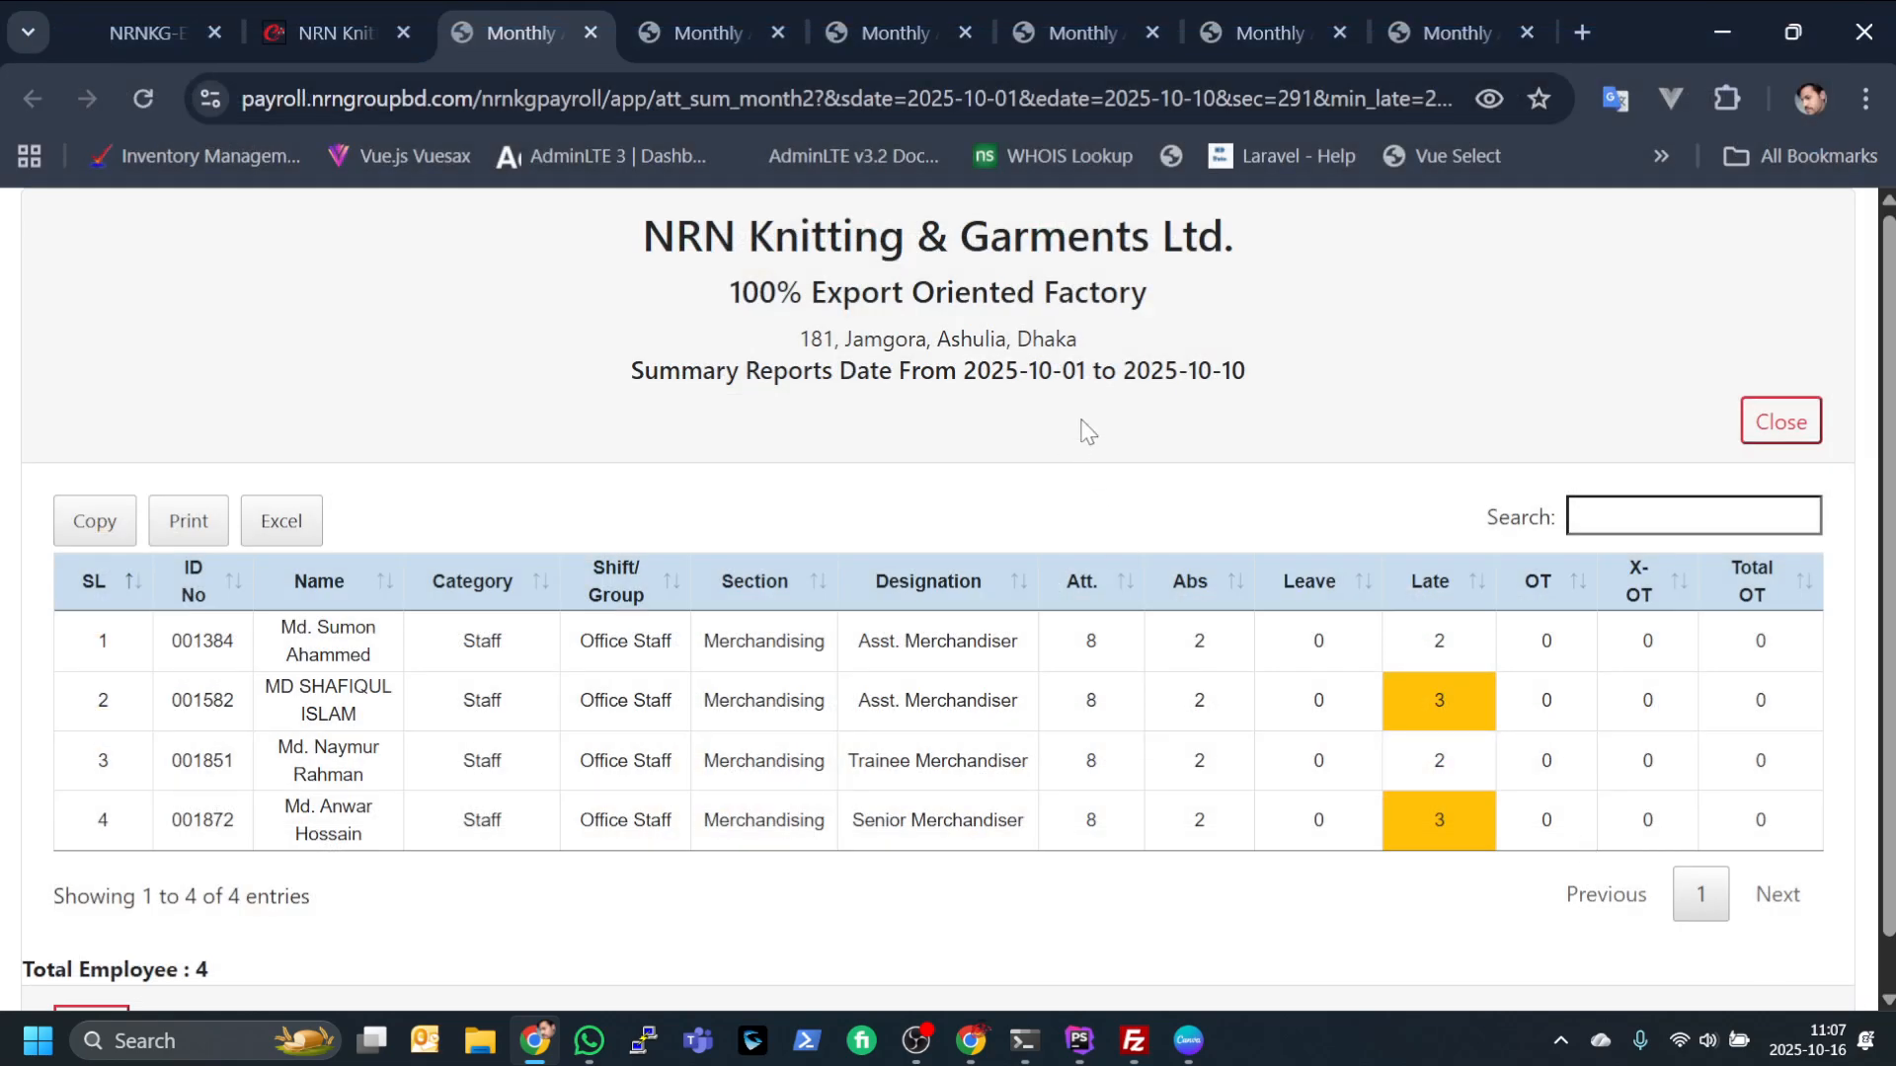
Return to the report form and examine its section list and its attendance, absence and category filters
click(300, 12)
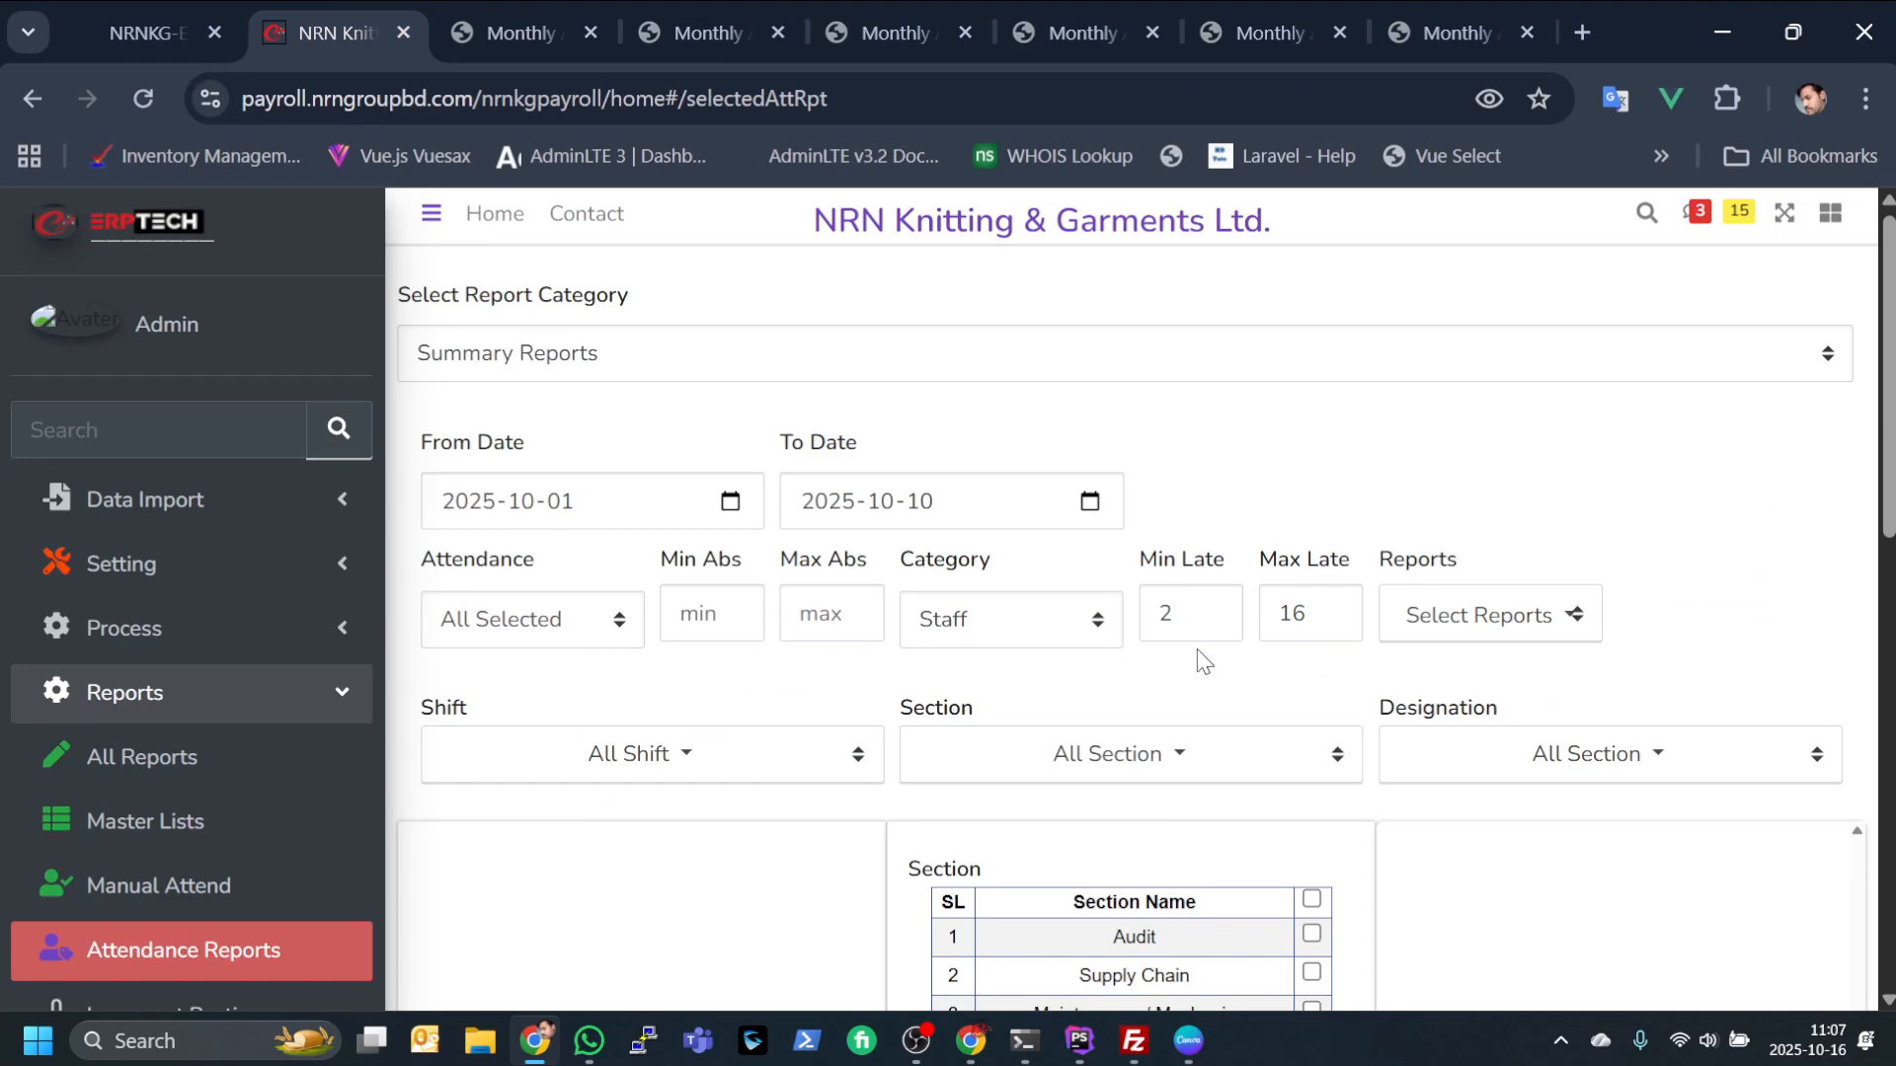
scroll(1198, 660, down, 2)
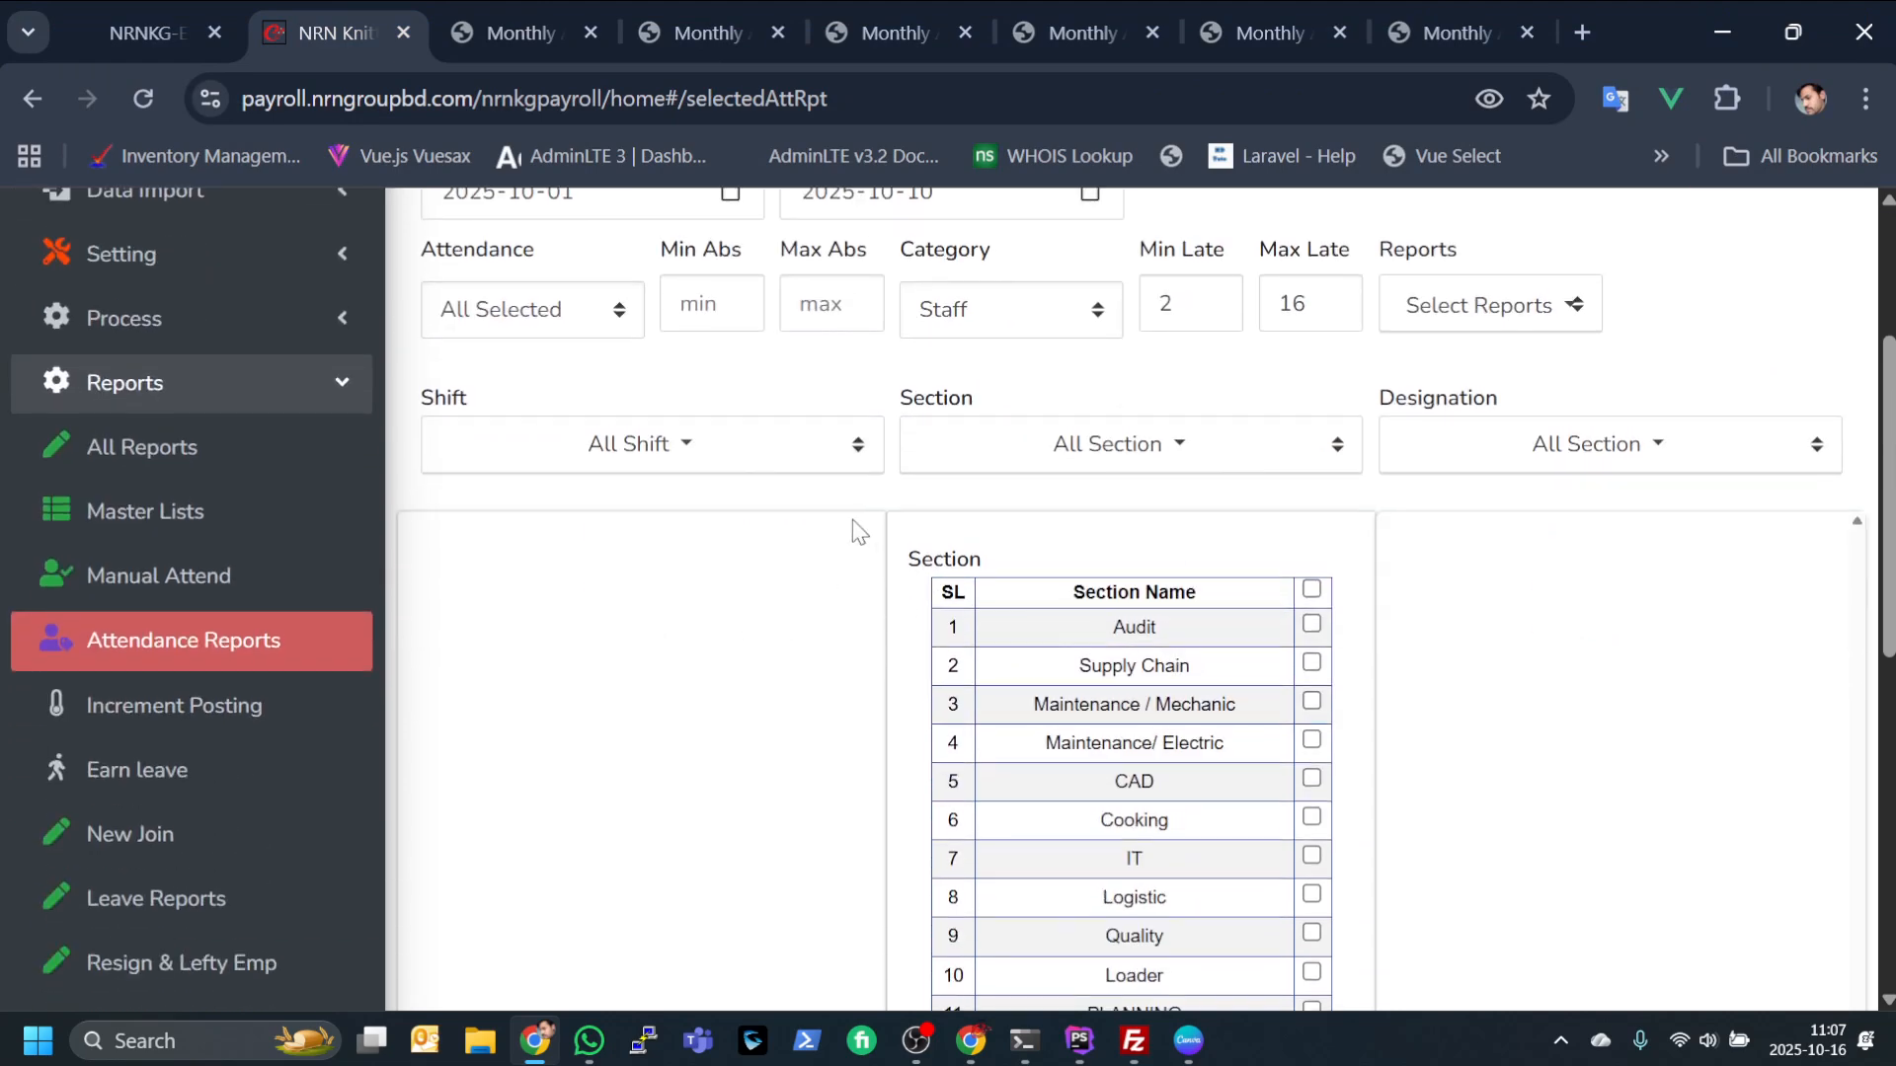
scroll(1151, 486, up, 1)
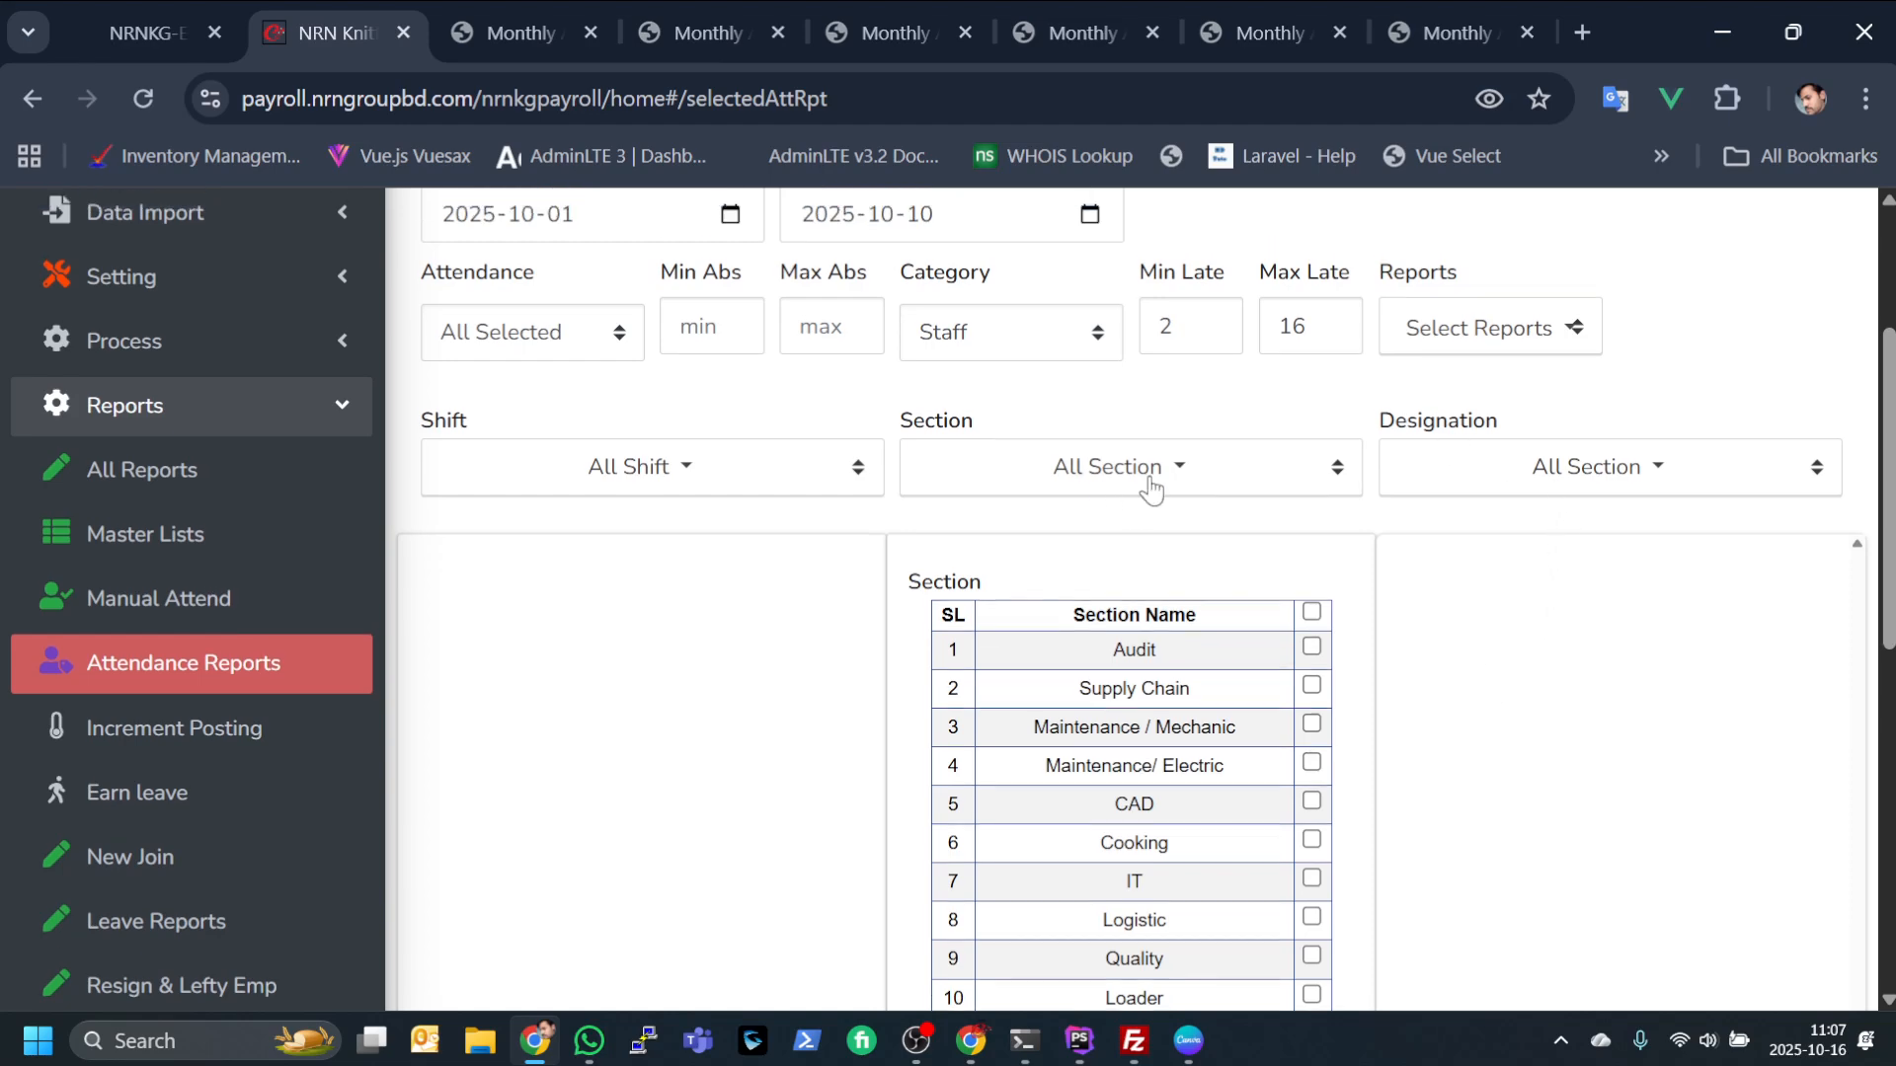
scroll(1150, 486, up, 1)
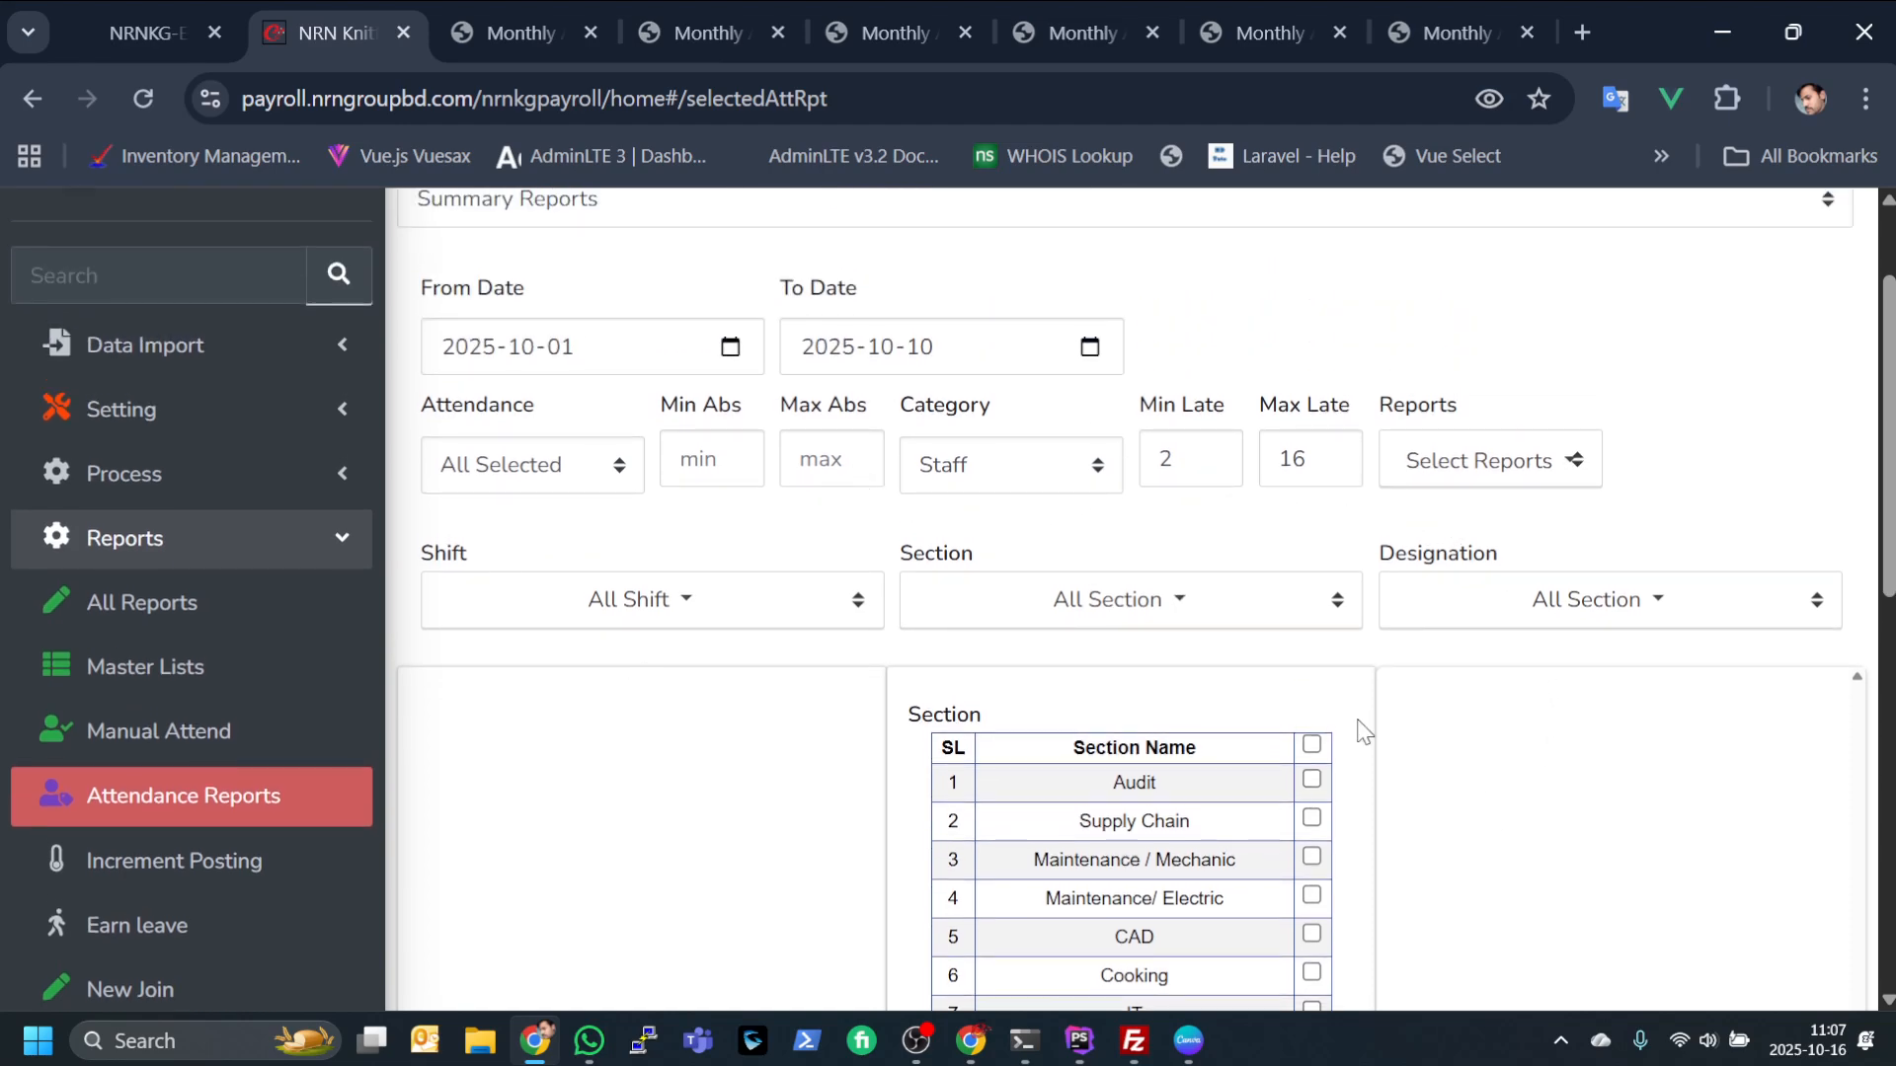
click(578, 464)
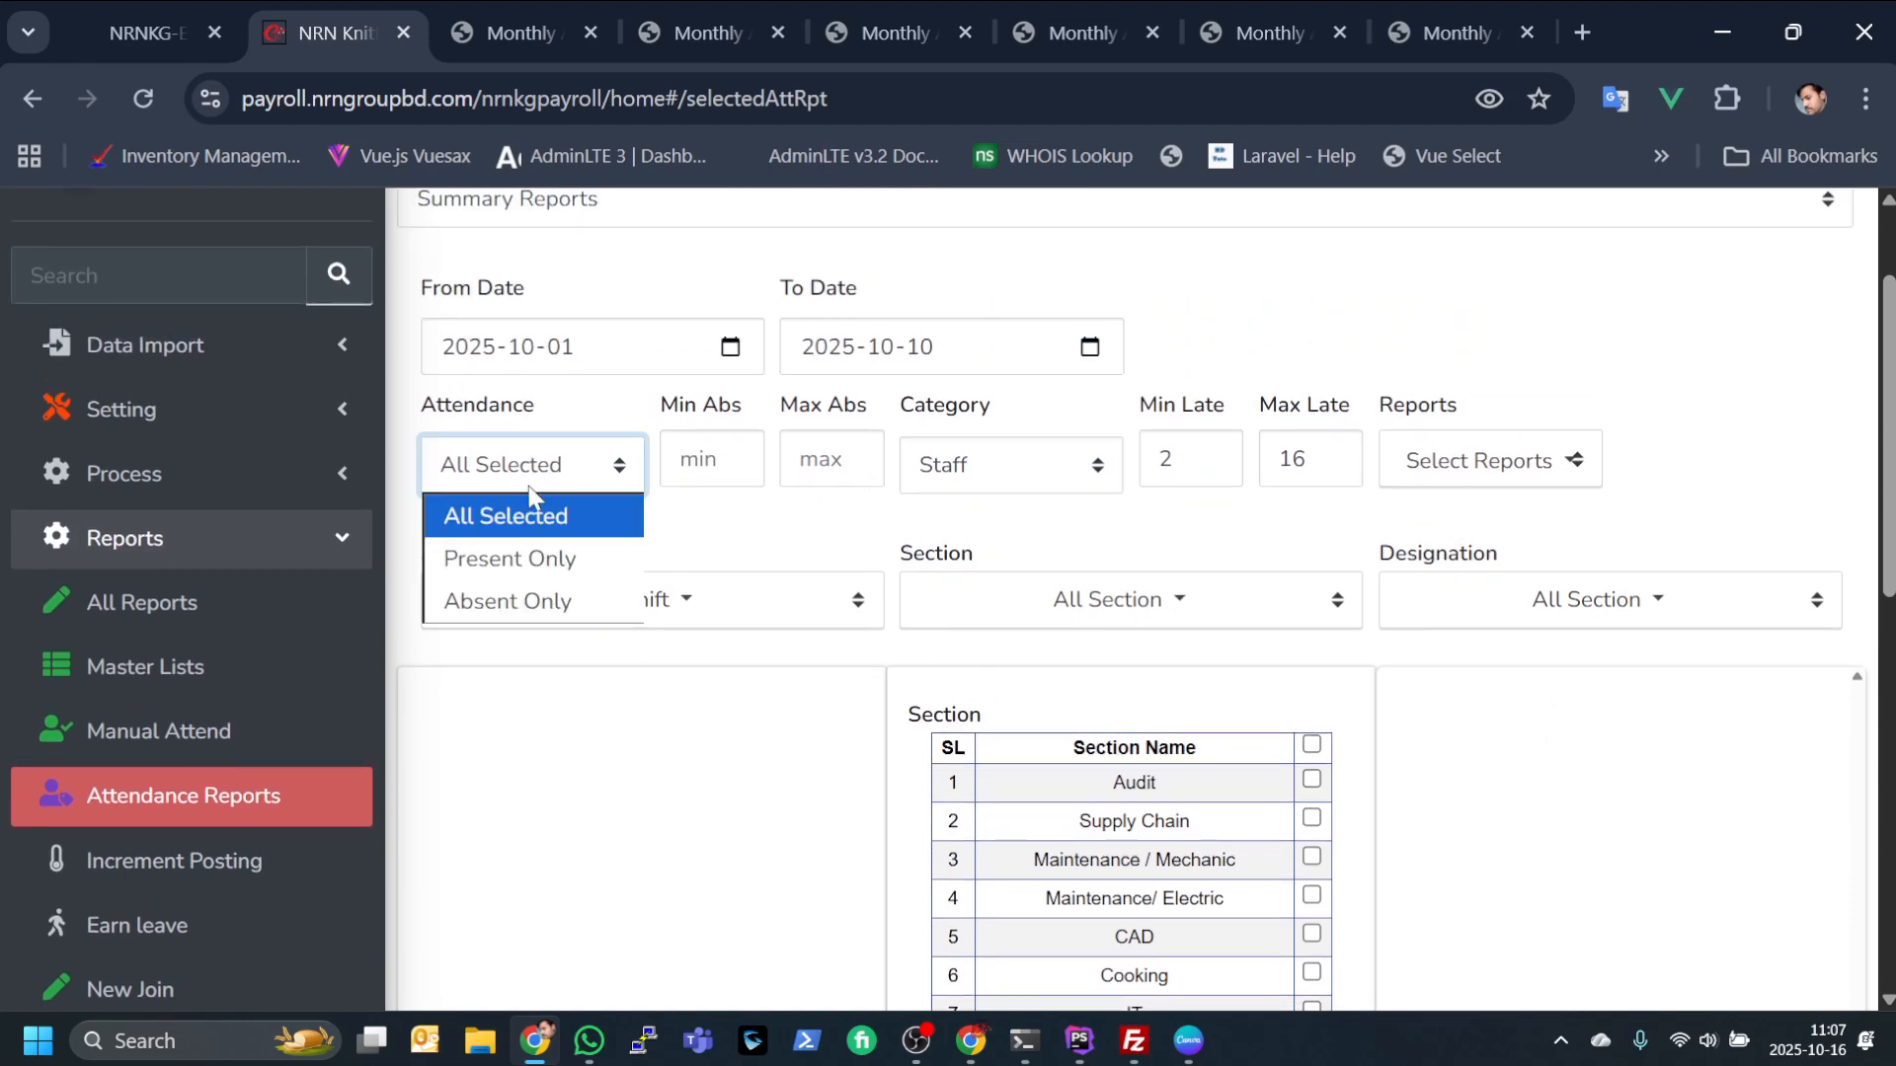
click(761, 466)
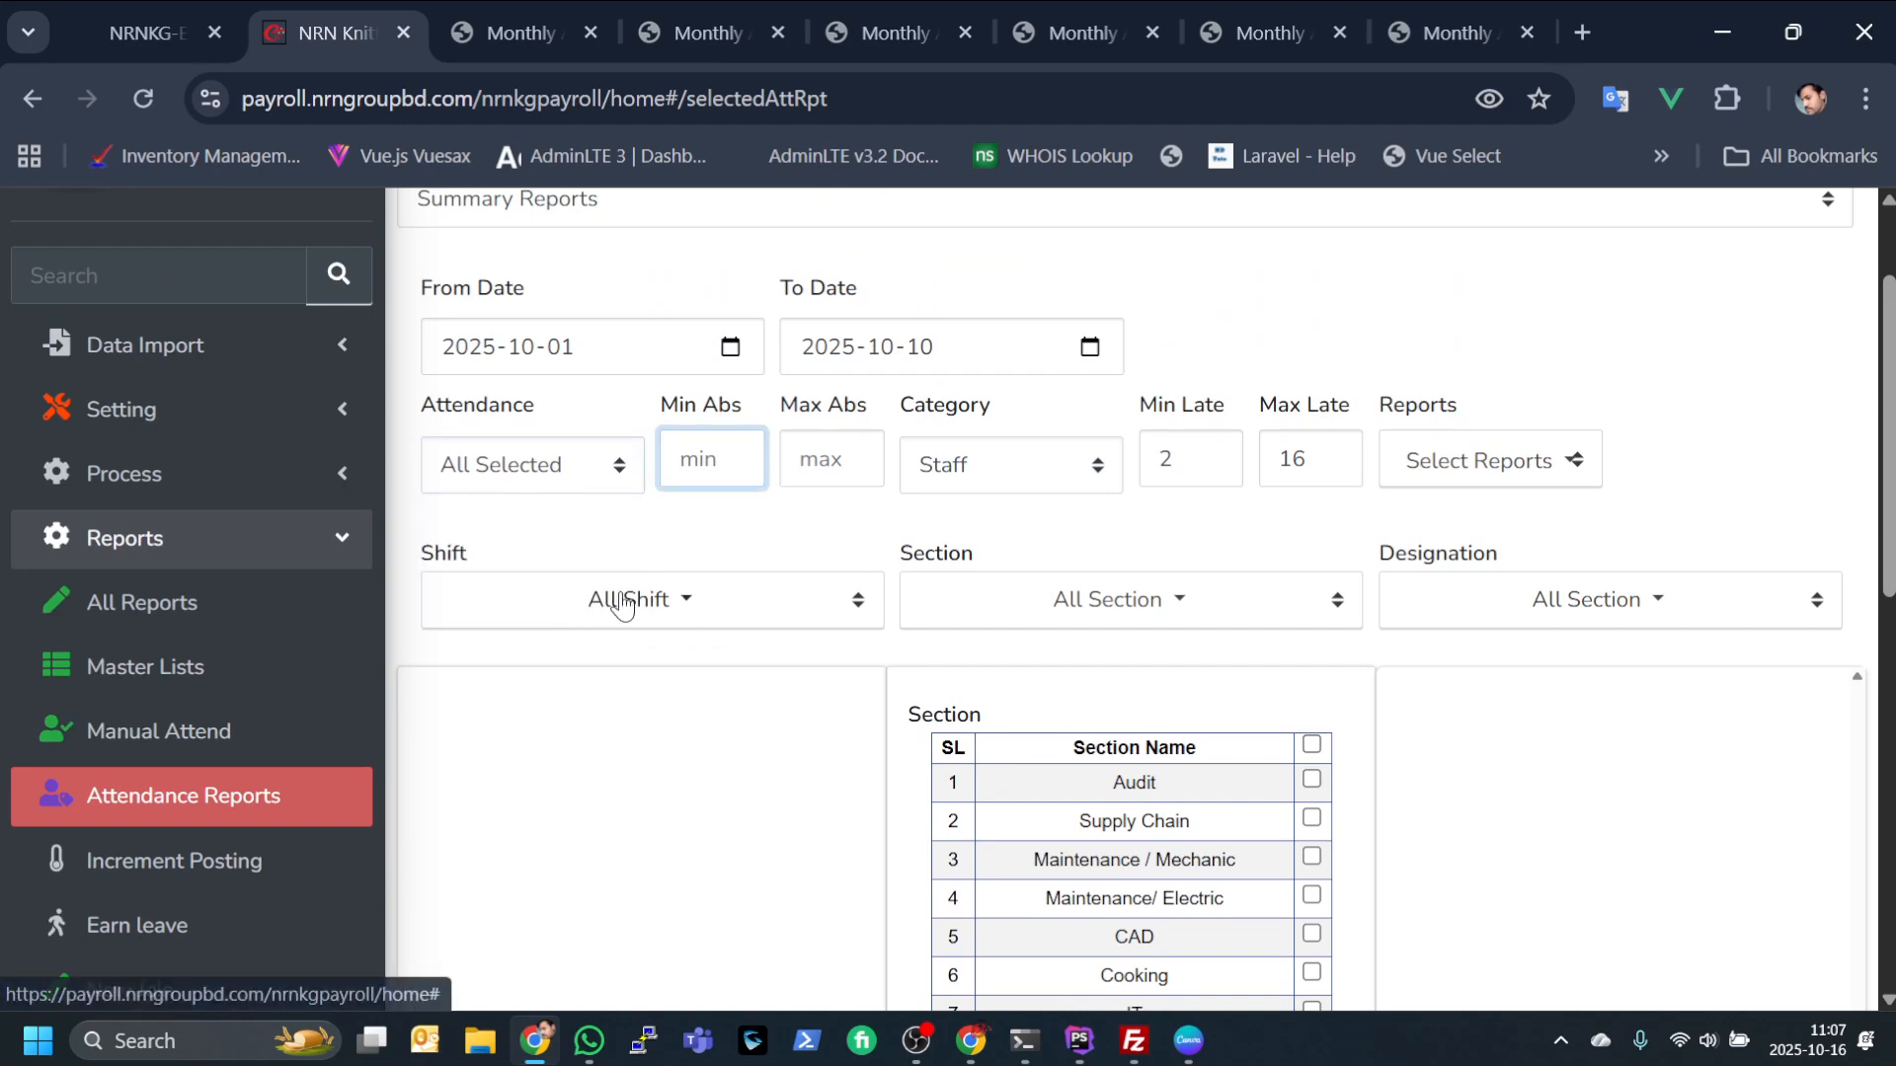
click(946, 472)
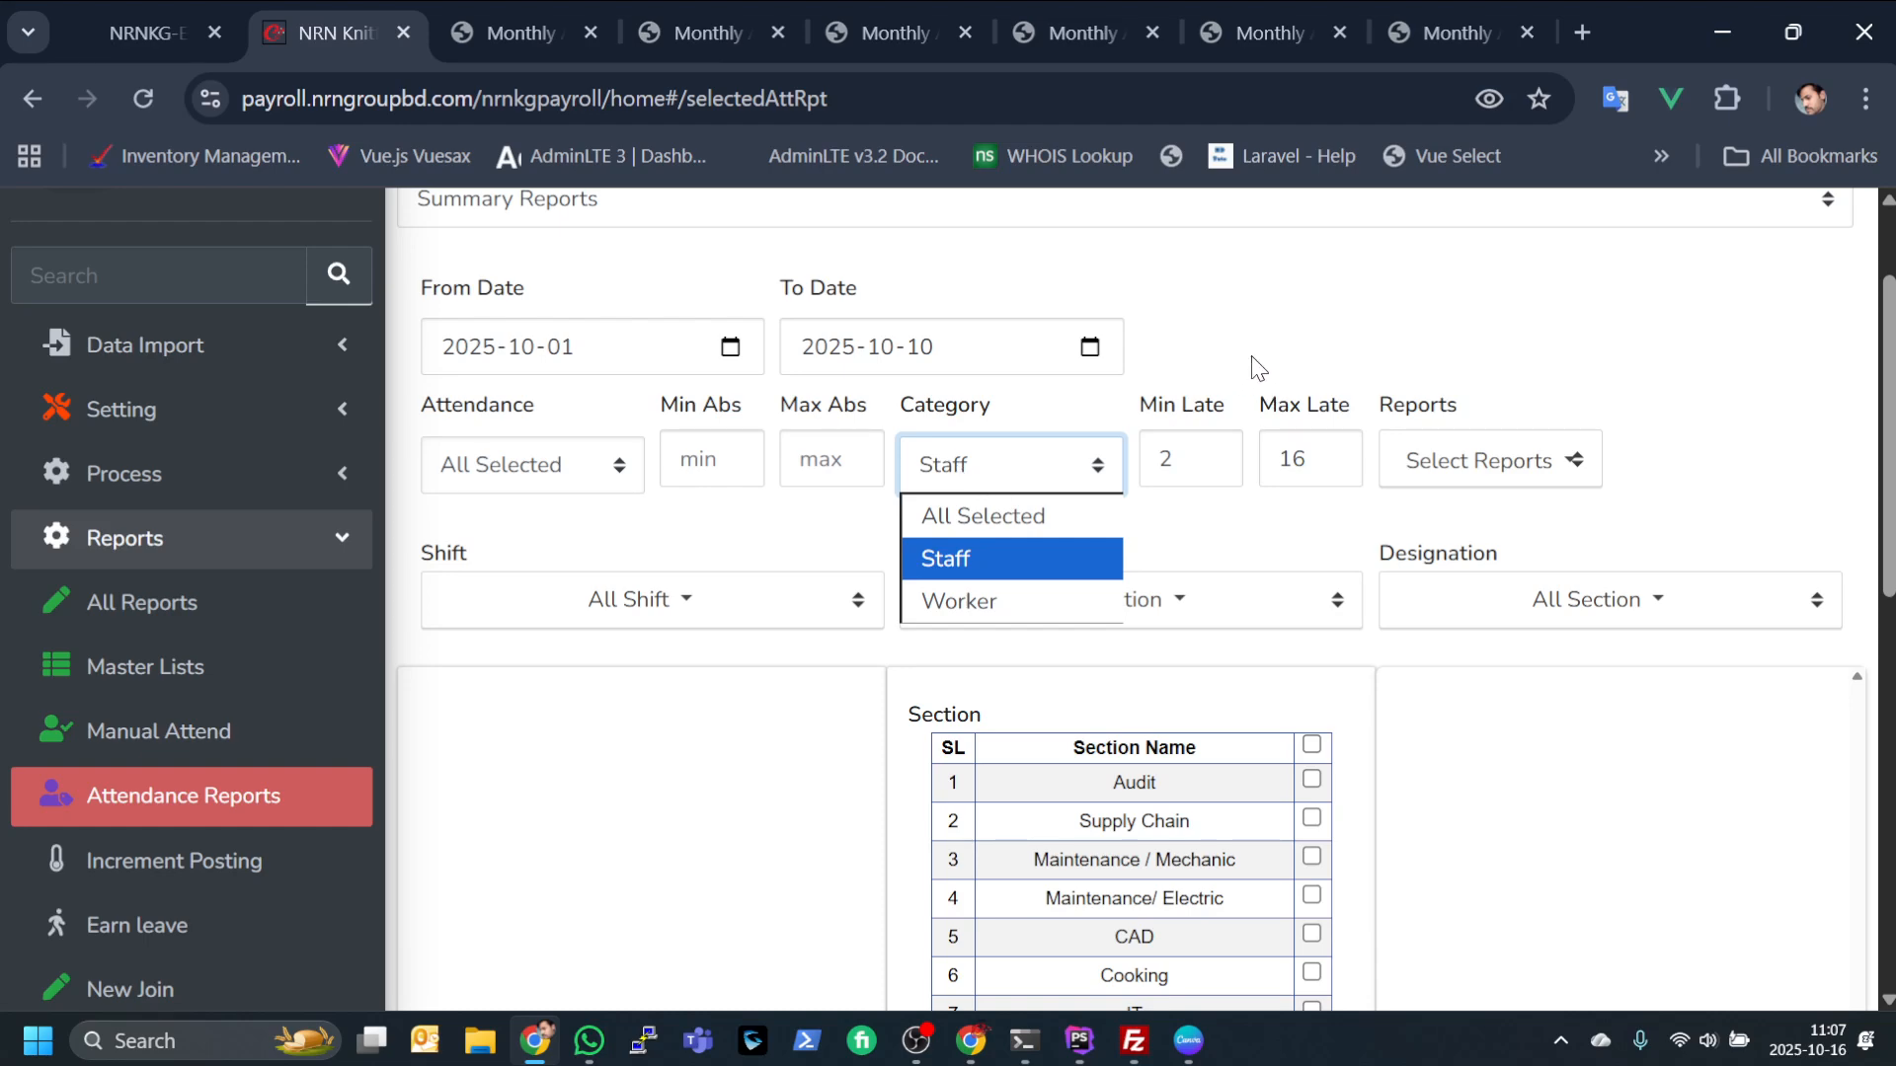
click(1442, 378)
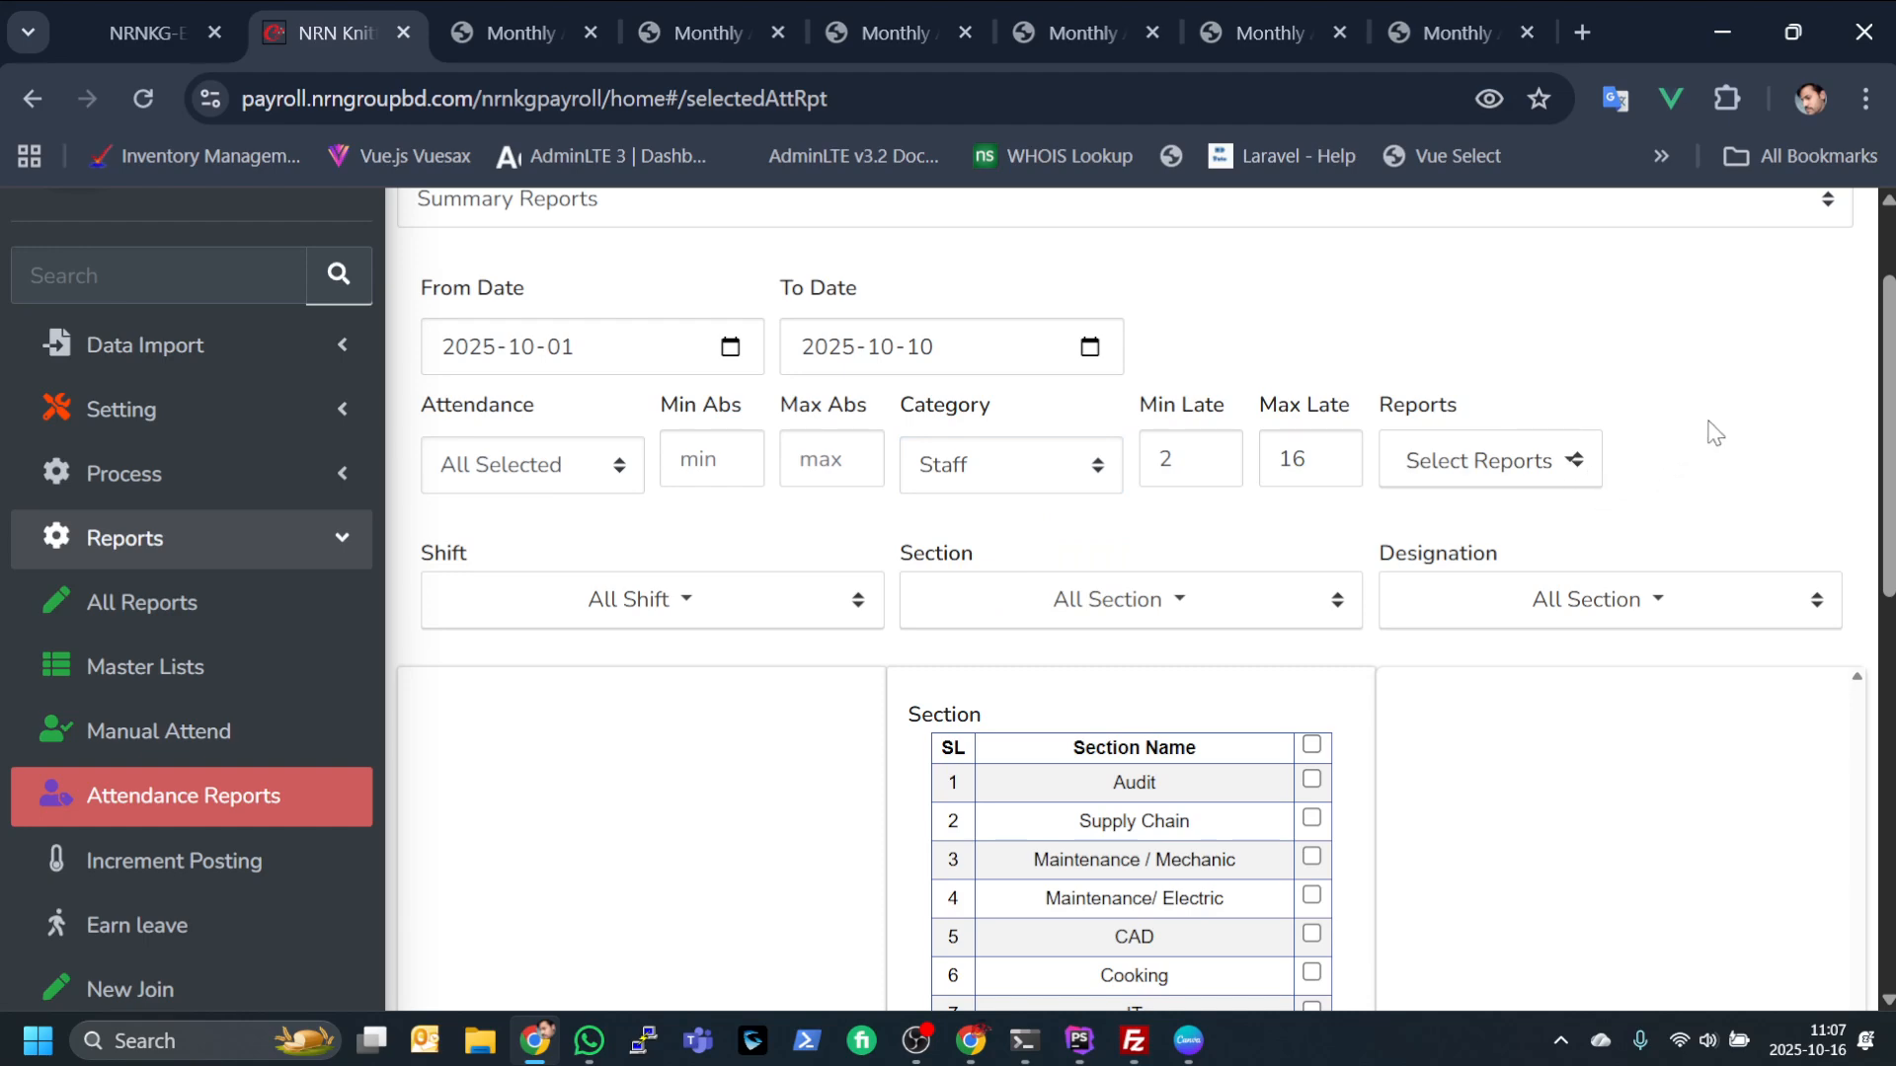